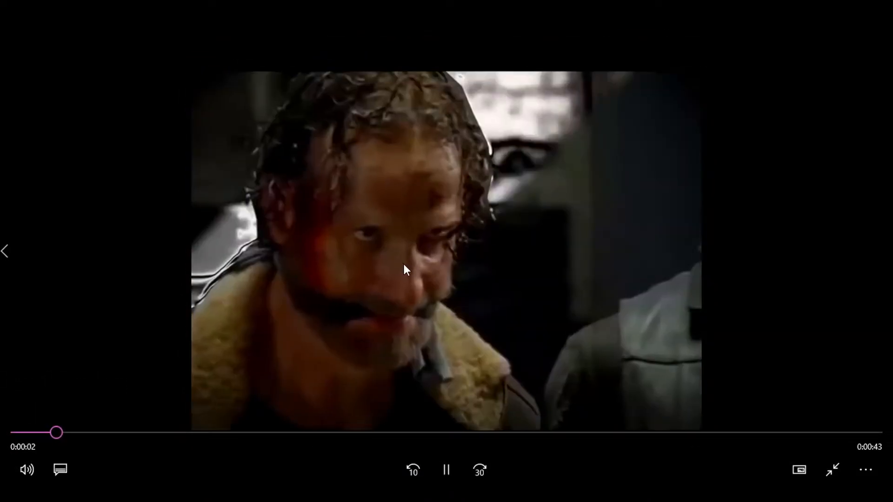
Step: Review the effect examples near the start of the twd borders video, and minimise the player
key("space")
left_click_drag(63, 436, 57, 436)
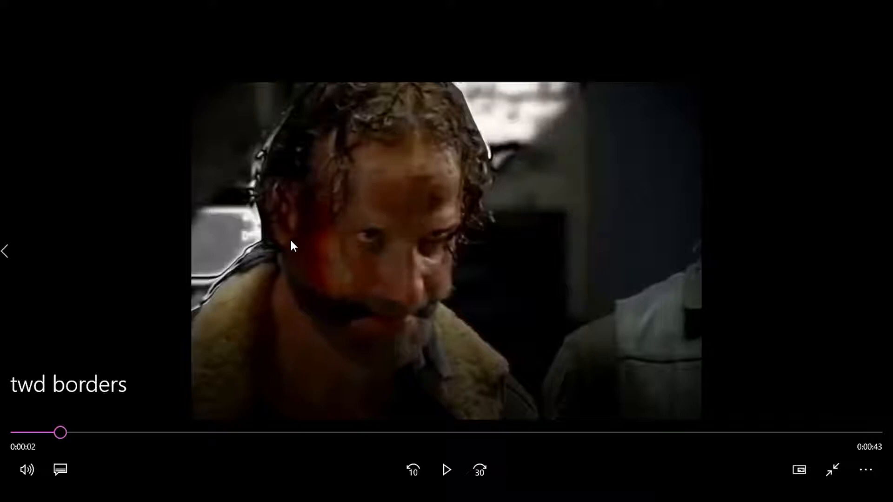
left_click_drag(132, 438, 93, 431)
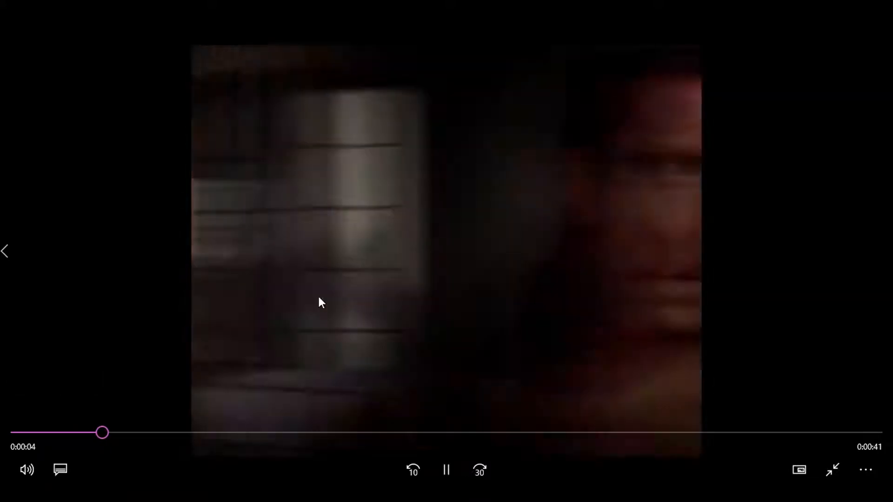
left_click(319, 297)
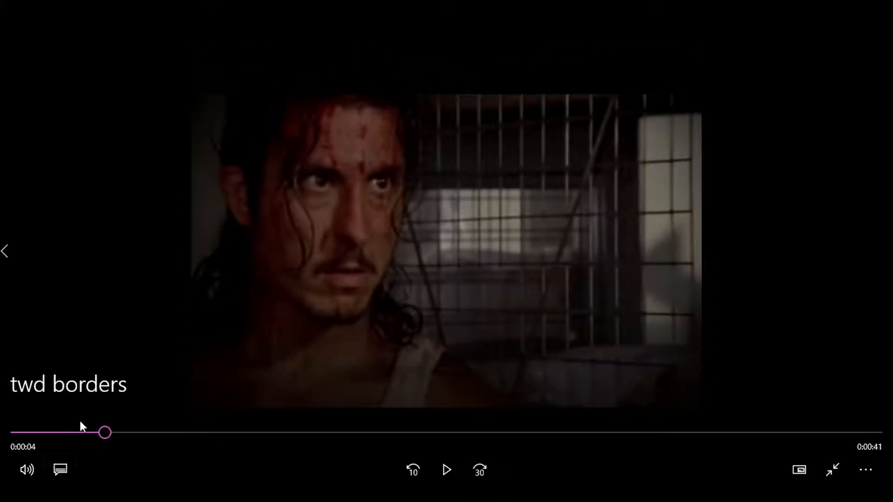
left_click(88, 431)
left_click(321, 297)
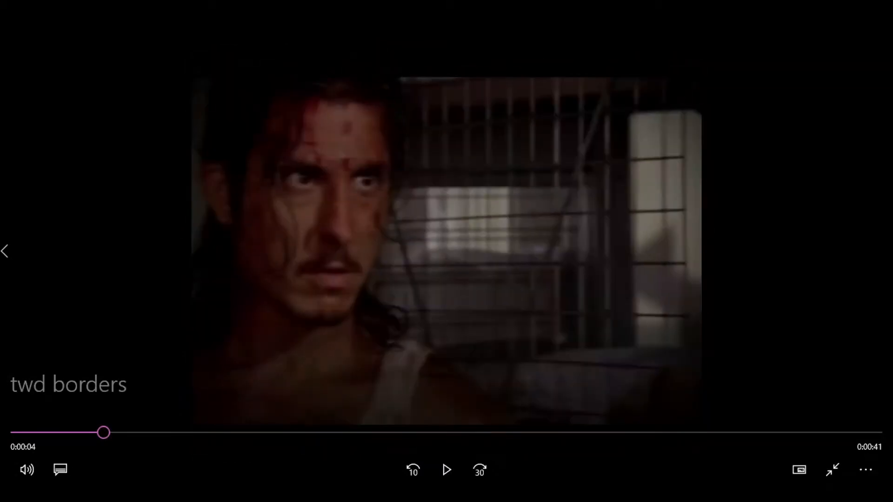
mouse_move(882, 7)
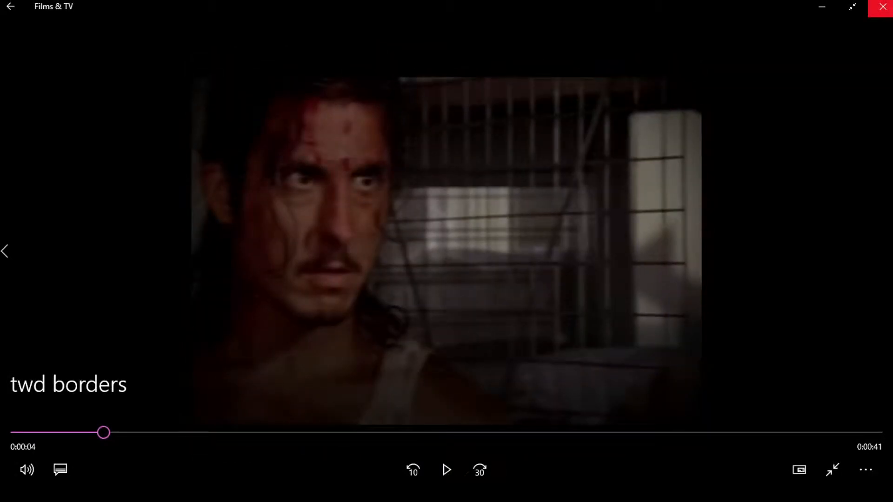
left_click(821, 8)
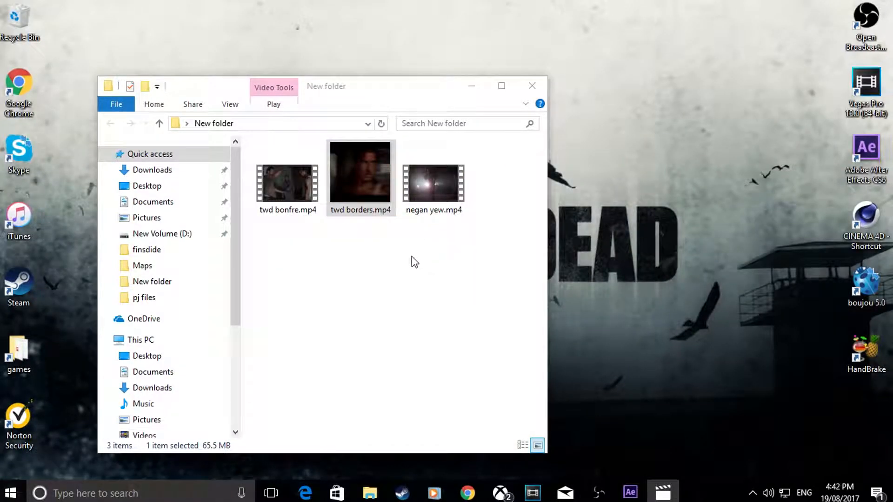
Step: Open negan yew.mp4 full screen, review its closing seconds, and leave full screen
double_click(437, 194)
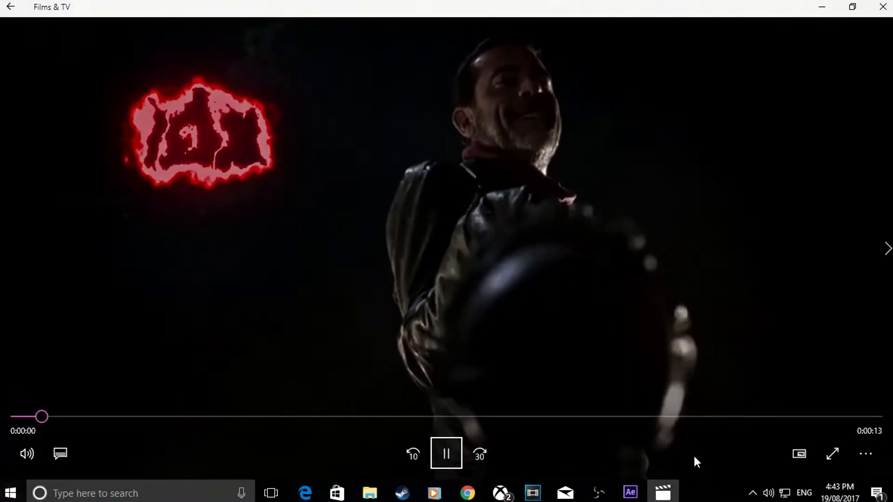
left_click(684, 416)
key("space")
left_click(833, 454)
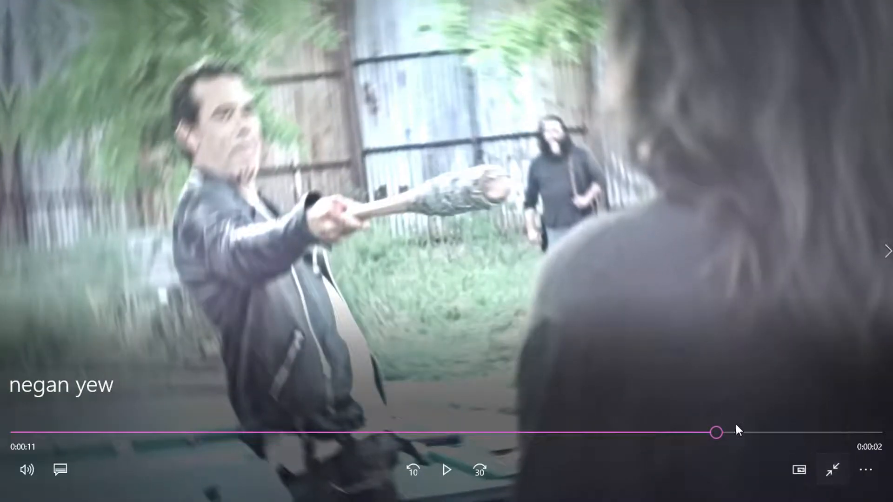
left_click(746, 433)
mouse_move(764, 429)
left_mouse_down()
mouse_move(742, 431)
mouse_move(772, 431)
mouse_move(763, 434)
left_mouse_up()
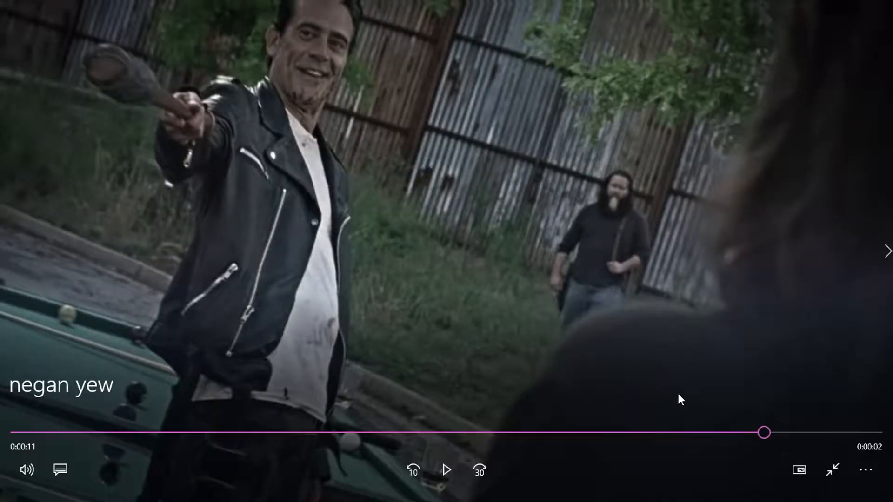
key("space")
key("space")
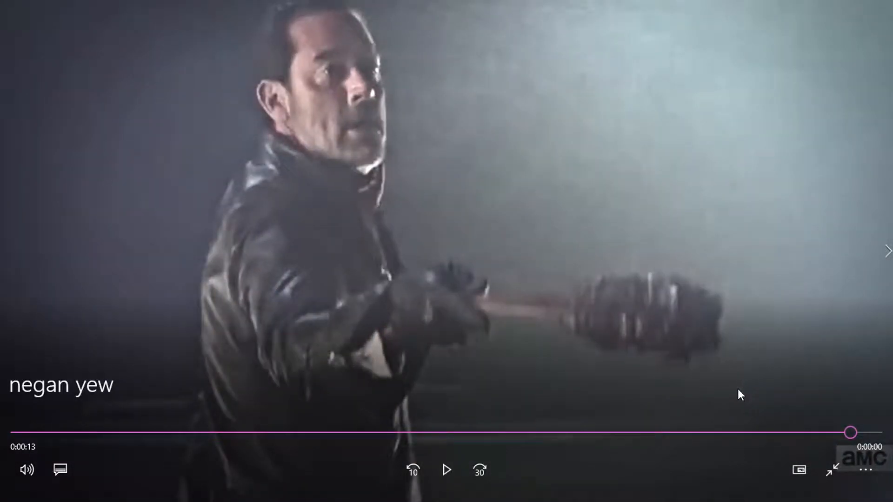
left_click(833, 471)
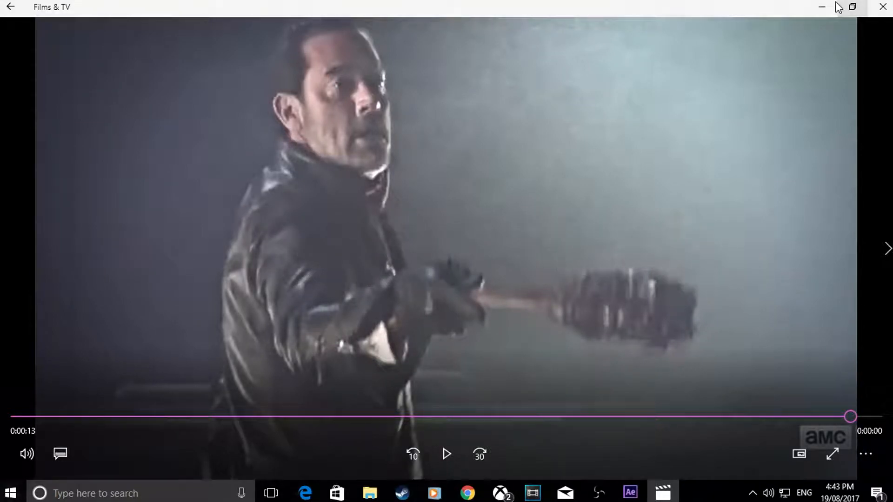
Step: Switch to After Effects with its empty project and close the Films & TV player
mouse_move(641, 498)
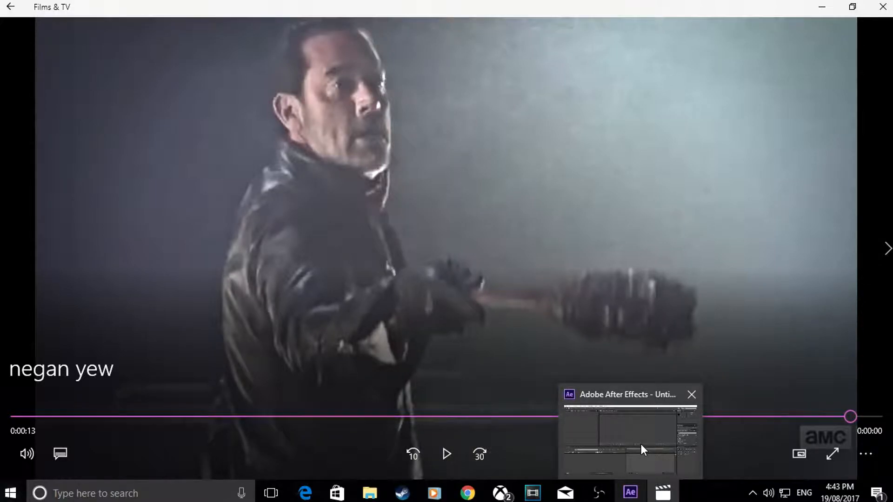
mouse_move(640, 444)
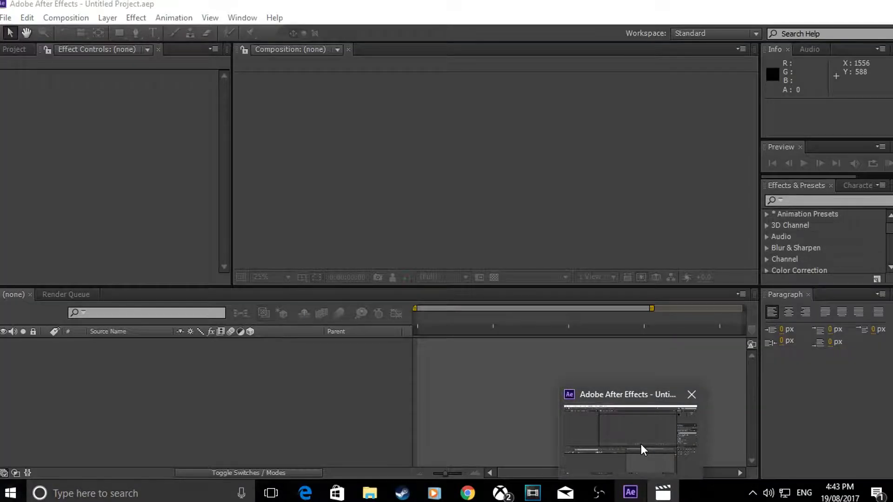
left_click(624, 419)
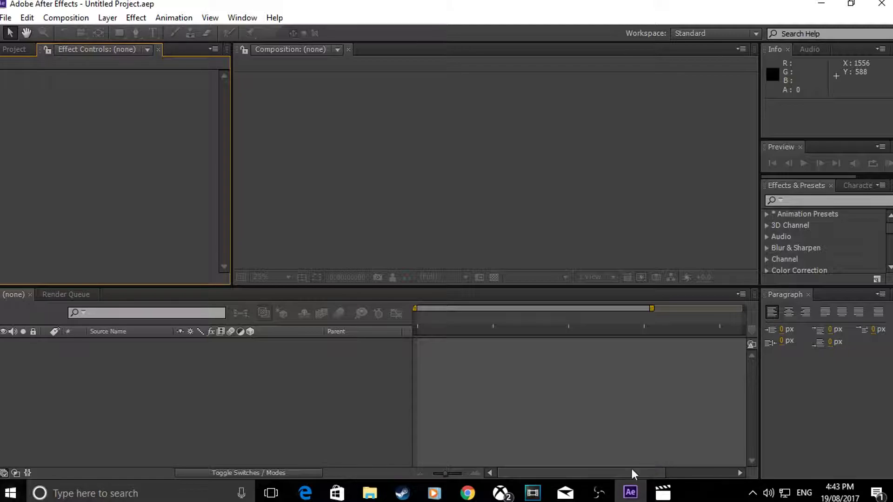
left_click(669, 496)
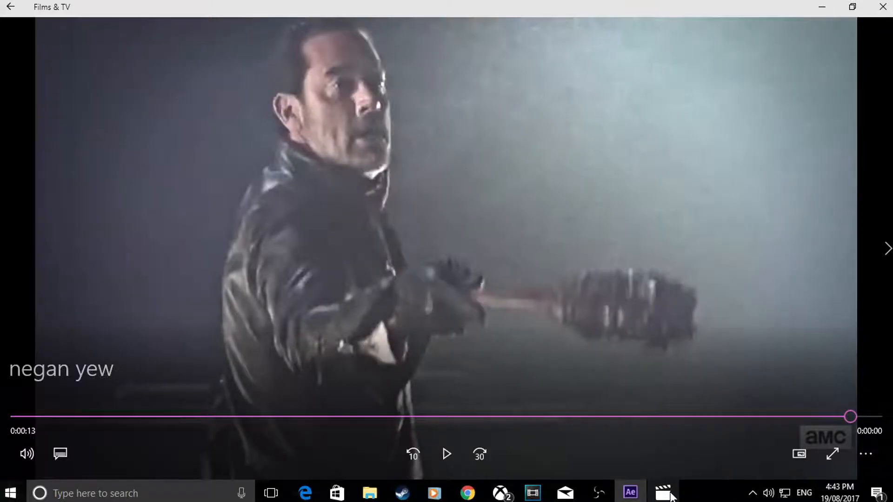
left_click(883, 6)
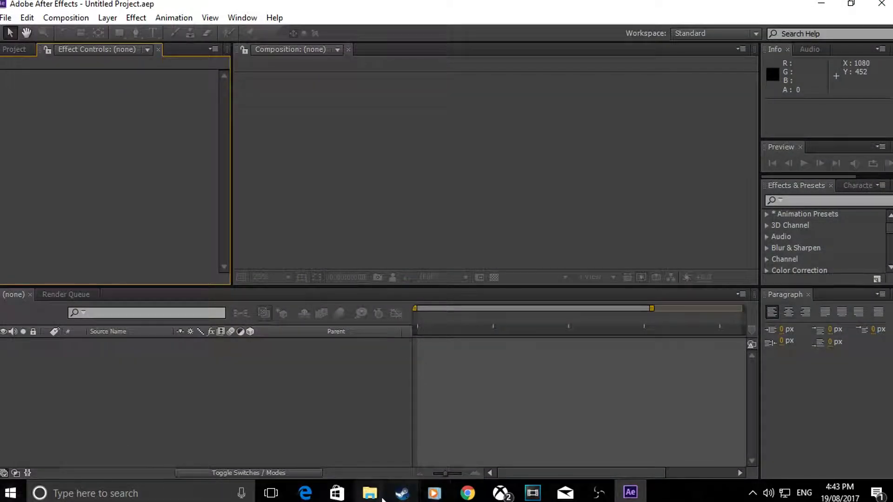
Step: Import twd bonfre.mp4 from File Explorer into the project and create a composition from it
mouse_move(374, 494)
left_click(419, 435)
left_click(289, 179)
left_click_drag(288, 179, 16, 60)
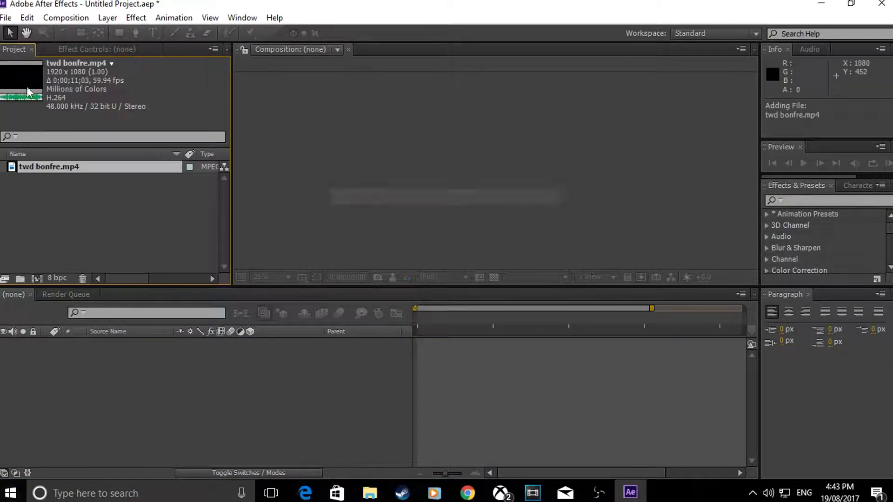
left_click_drag(93, 167, 476, 349)
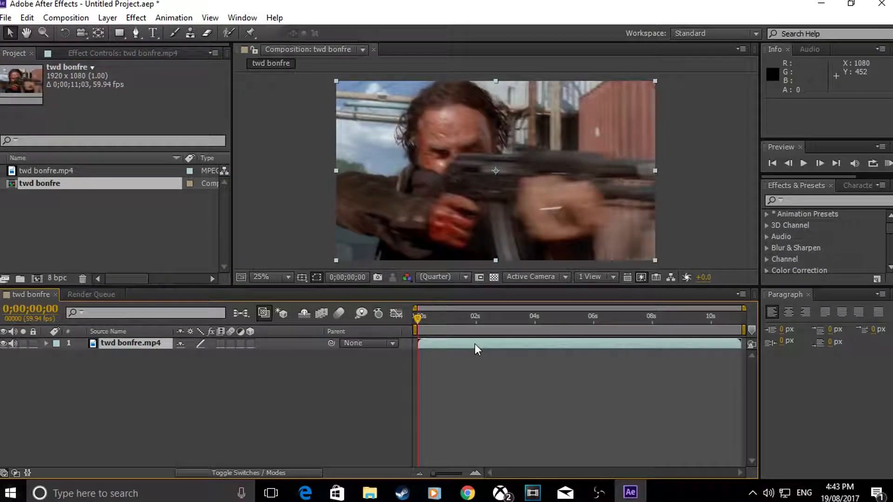
Step: Split the twd bonfre.mp4 layer at 0;00;03;27, where the shot of the man in the street begins
key("space")
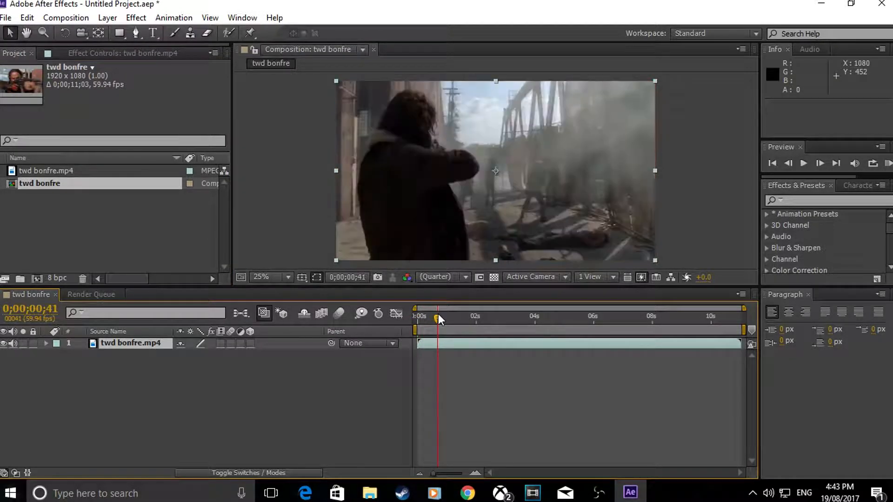
key("alt+Tab")
key("alt+Tab")
left_click_drag(502, 313, 541, 327)
key("ctrl+shift+d")
Step: Find the last frame of the street shot and split the upper layer at 0;00;04;08
key("Page_Up")
key("Page_Up")
key("Page_Up")
key("Page_Up")
key("Page_Up")
key("Page_Up")
key("Page_Up")
key("Page_Up")
key("Page_Up")
key("Page_Up")
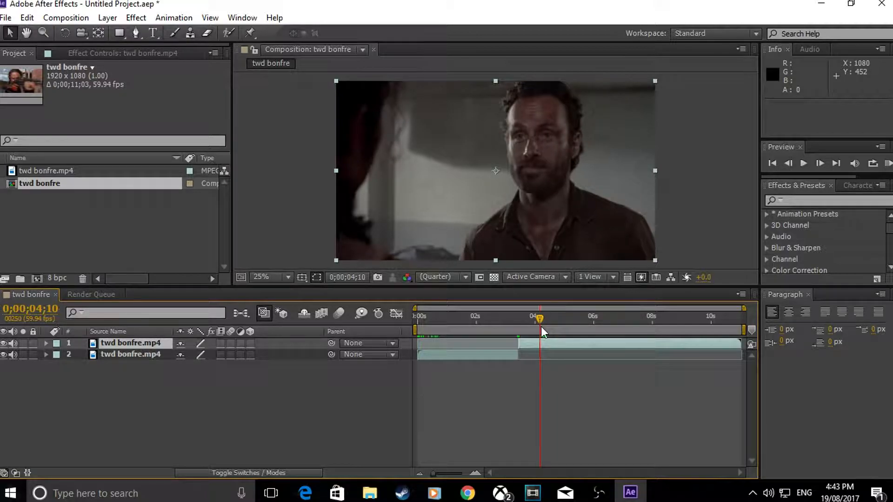
key("Page_Down")
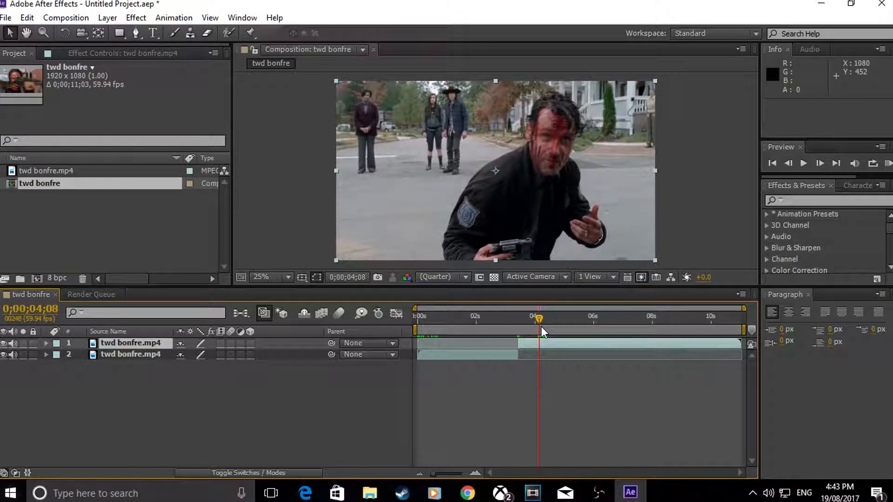
key("ctrl+shift+d")
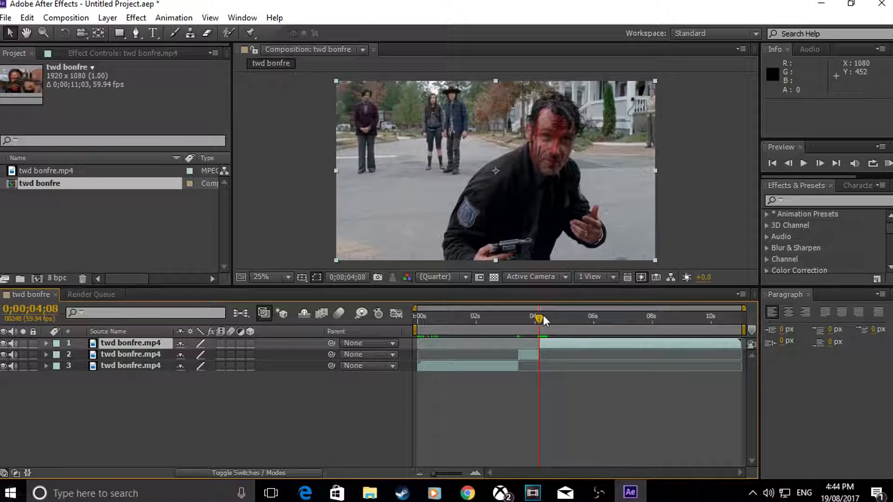
Step: Search the effects for "s_", apply the s_zebrafy trap preset to the isolated street clip, and check it near the clip's start
left_click(528, 316)
left_click(783, 203)
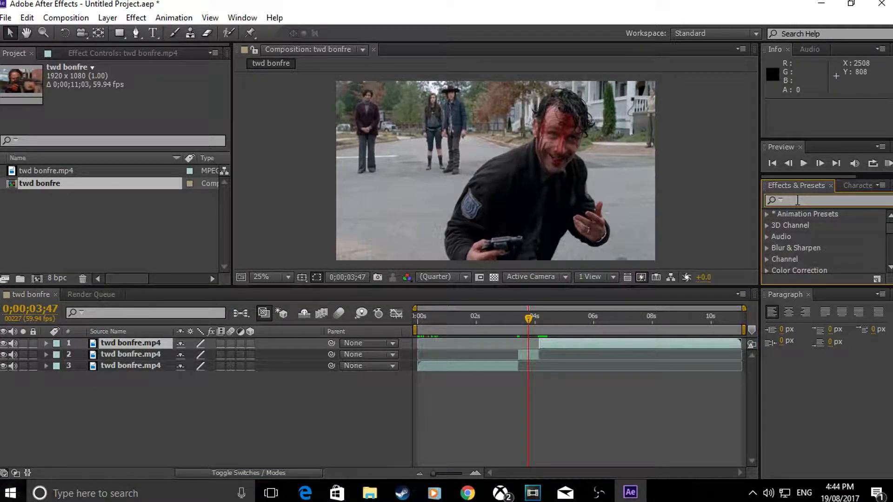
type("s")
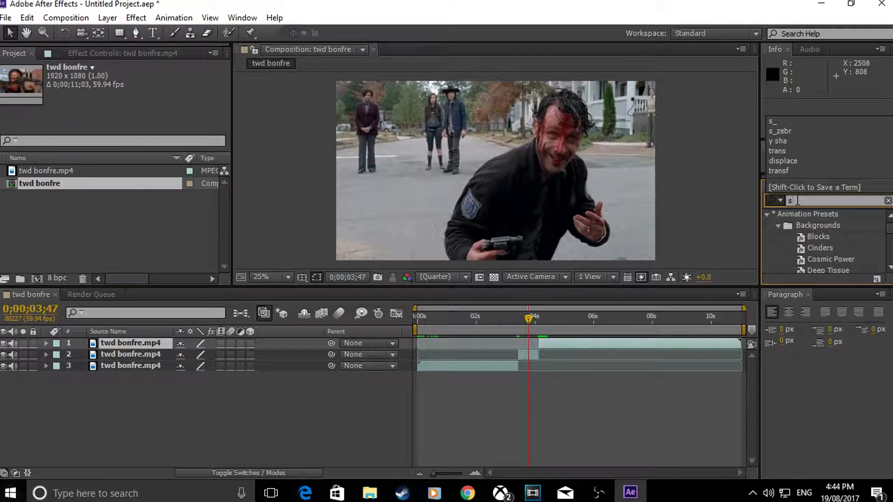
type("_")
left_click(835, 249)
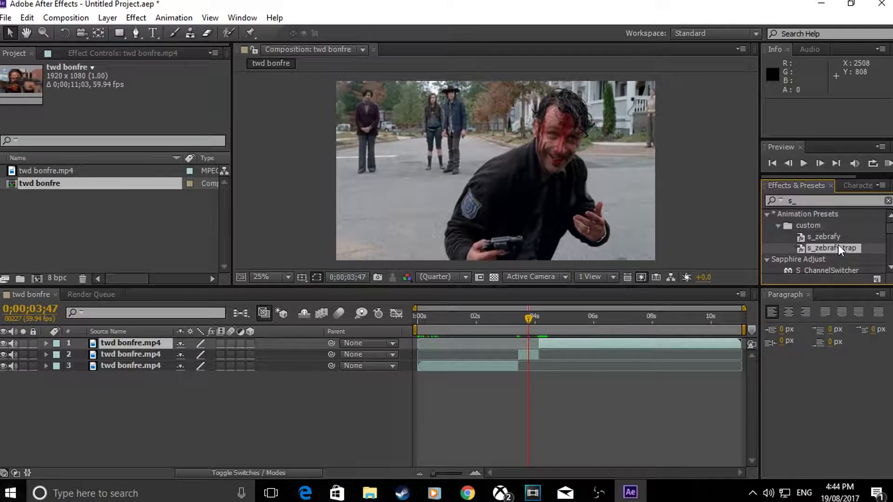
left_click_drag(846, 248, 526, 350)
left_click(527, 317)
left_click_drag(527, 317, 521, 321)
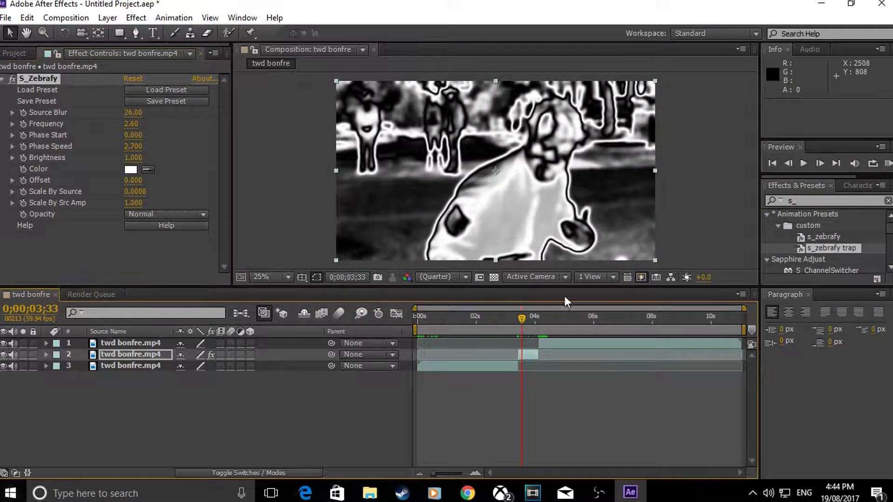
Step: Delete the S_Zebrafy effect from the isolated street clip
left_click(119, 354)
key("e")
left_click(119, 363)
key("Delete")
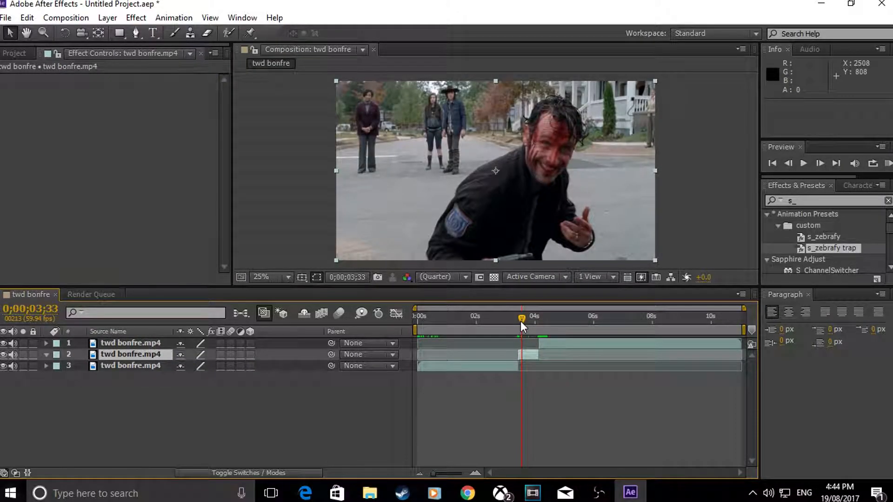
Step: At 0;00;03;27, draw a loose curved Pen mask path around the man from the frame's lower edge over his head and back down
left_click_drag(521, 324, 518, 324)
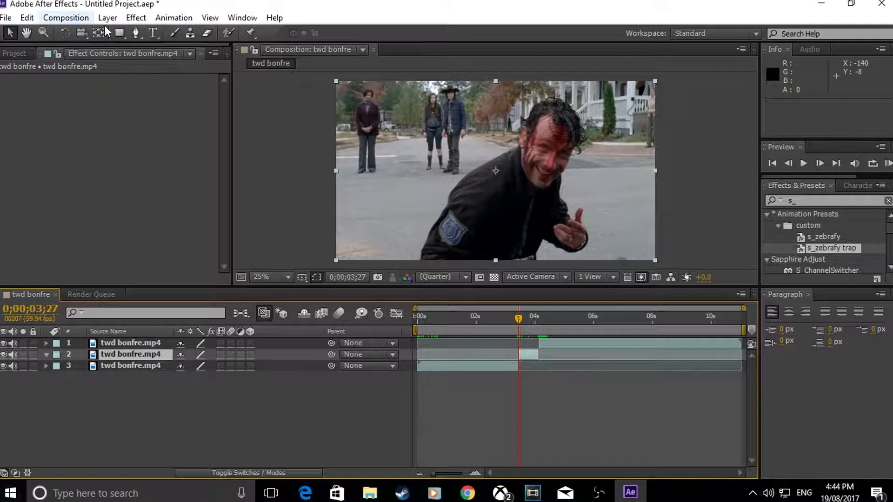
left_click(136, 33)
key("slash")
scroll(520, 254, "down", 3)
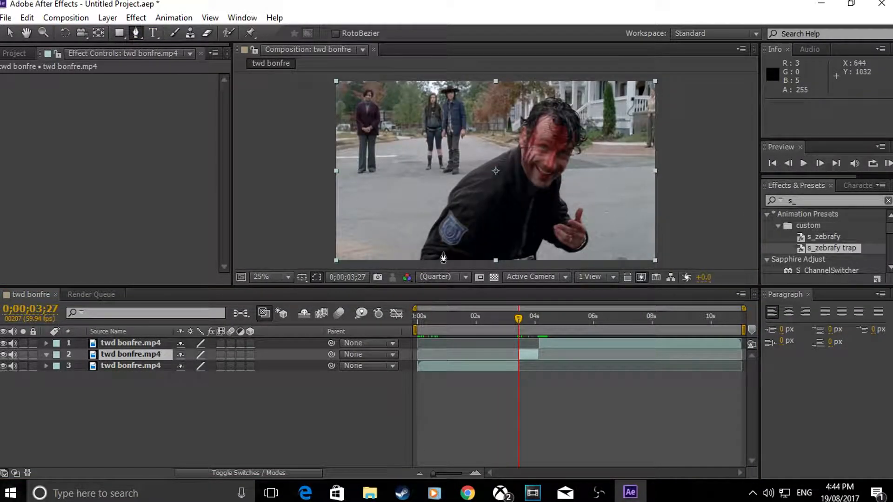
left_click(404, 263)
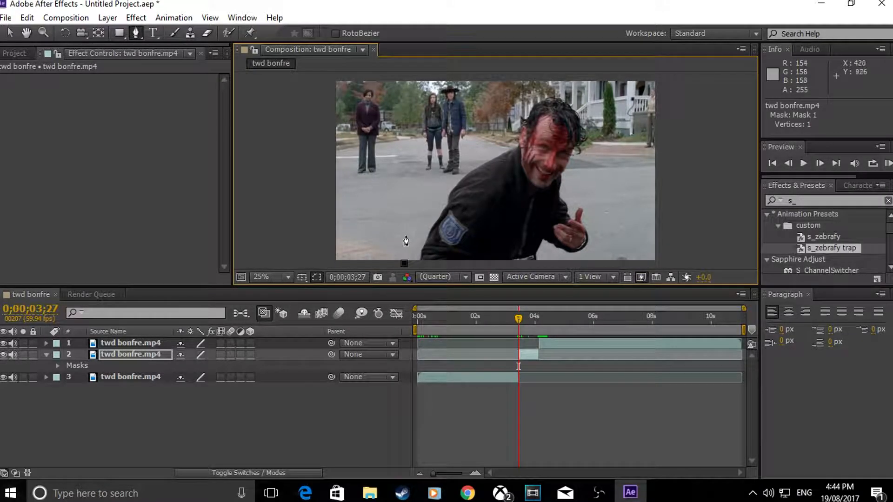
left_click(412, 216)
left_click_drag(413, 215, 427, 213)
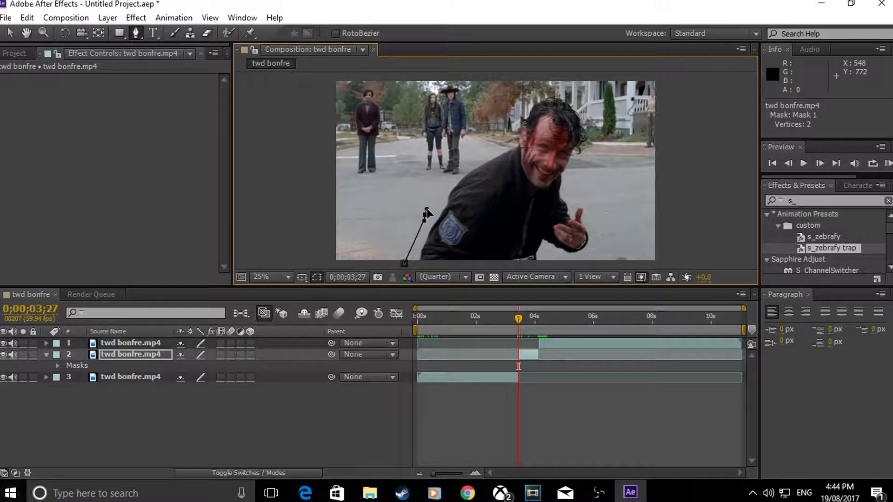
left_click_drag(459, 168, 568, 276)
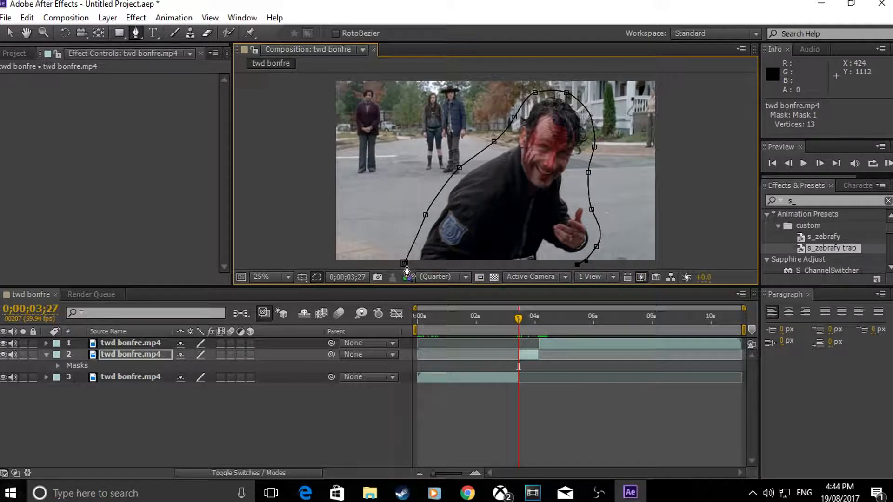
Step: Close the mask around the man with two extra points below the frame
left_click(26, 32)
left_click_drag(669, 232, 666, 161)
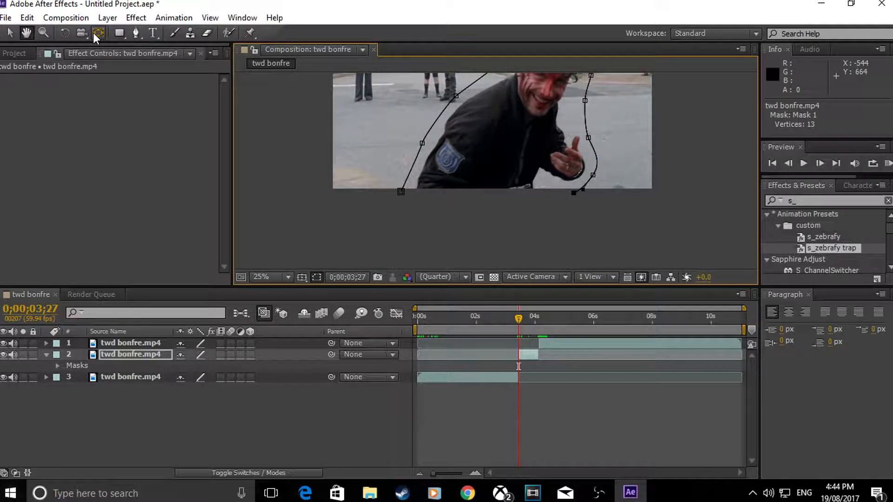
left_click(136, 34)
left_click(550, 230)
left_click(438, 226)
left_click(402, 192)
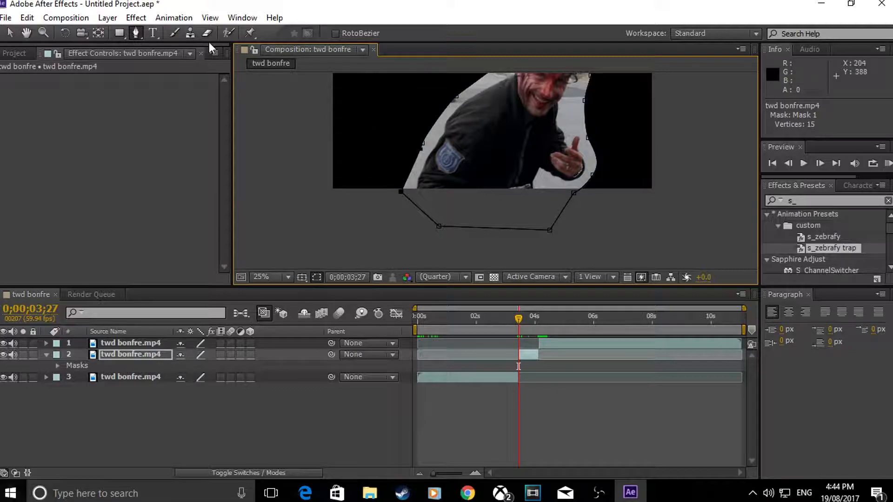
Step: Copy the masked street clip and paste a duplicate of it above the original in the timeline
left_click(130, 38)
left_click(10, 32)
left_click(529, 355)
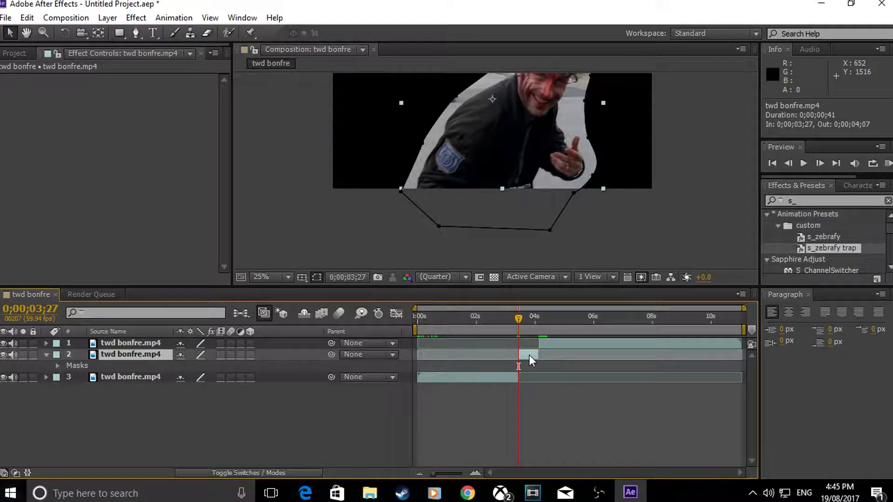
key("ctrl+c")
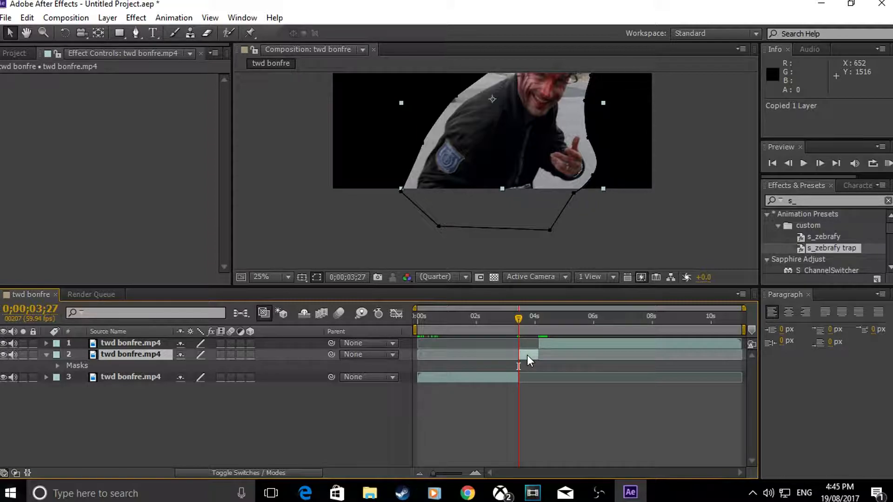
key("ctrl+v")
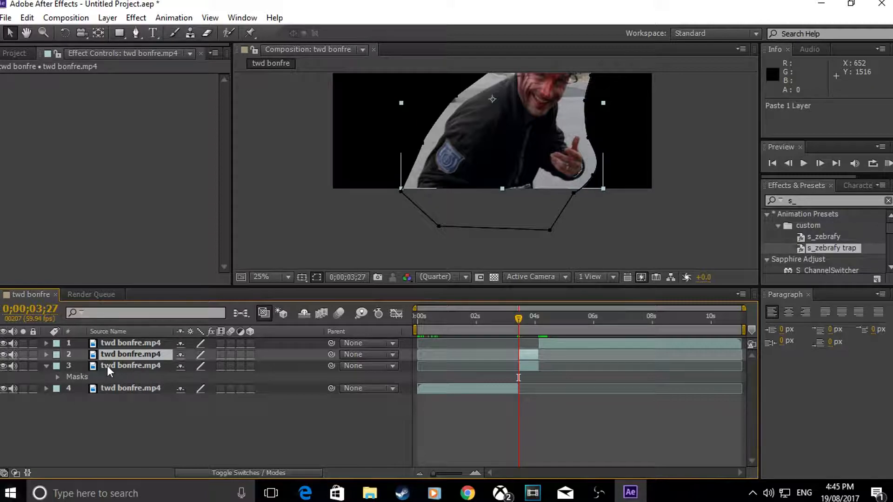
Step: Delete Mask 1 from the lower of the two street clip copies
left_click(110, 366)
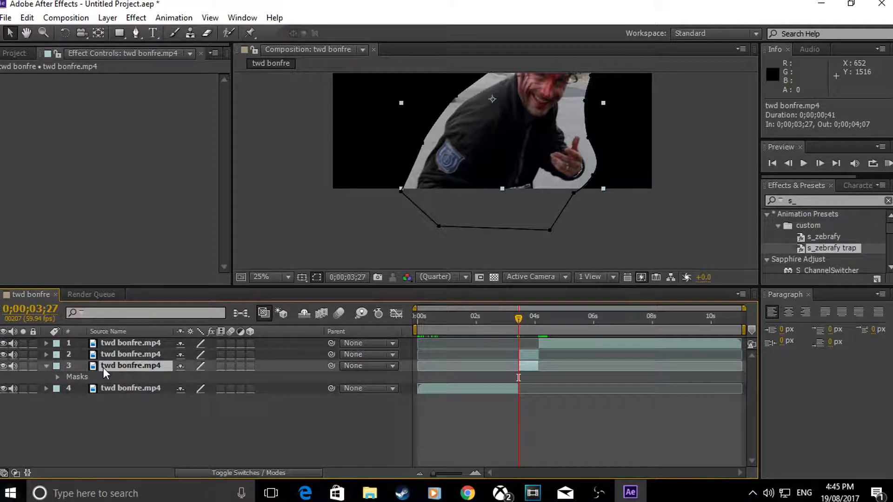
key("m")
left_click(112, 376)
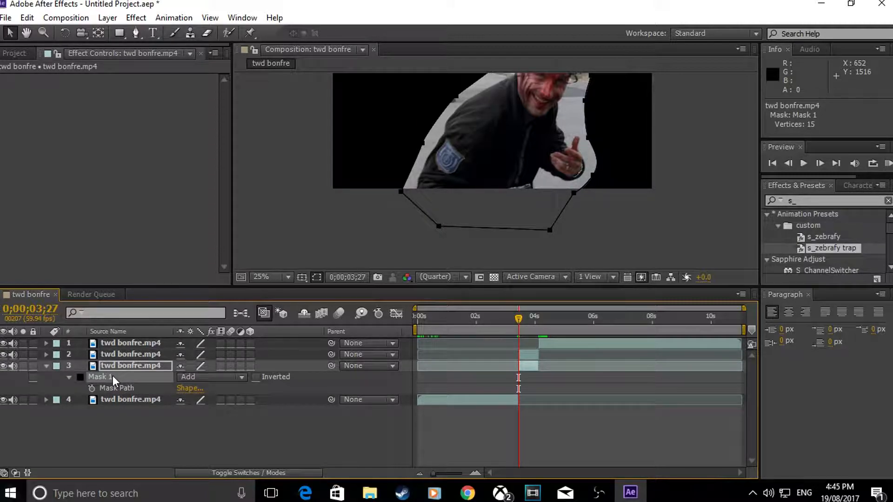
key("Delete")
Step: Set the blending mode of Mask 1 on the upper street clip copy to Subtract
left_click(525, 356)
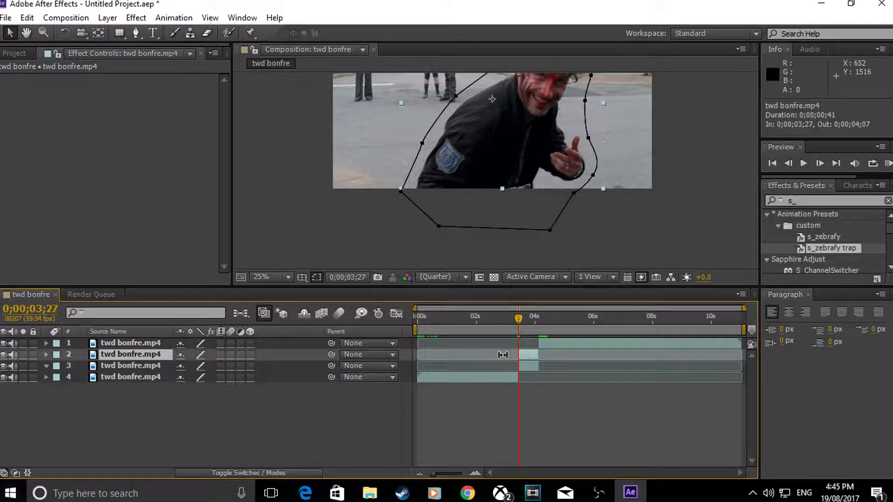
left_click(46, 354)
mouse_move(520, 329)
left_mouse_down()
mouse_move(531, 322)
mouse_move(523, 326)
left_mouse_up()
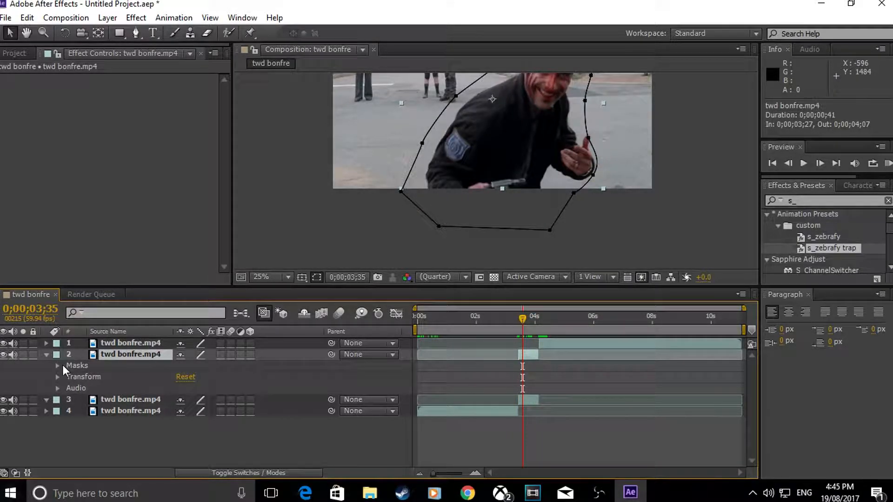
left_click_drag(523, 319, 515, 322)
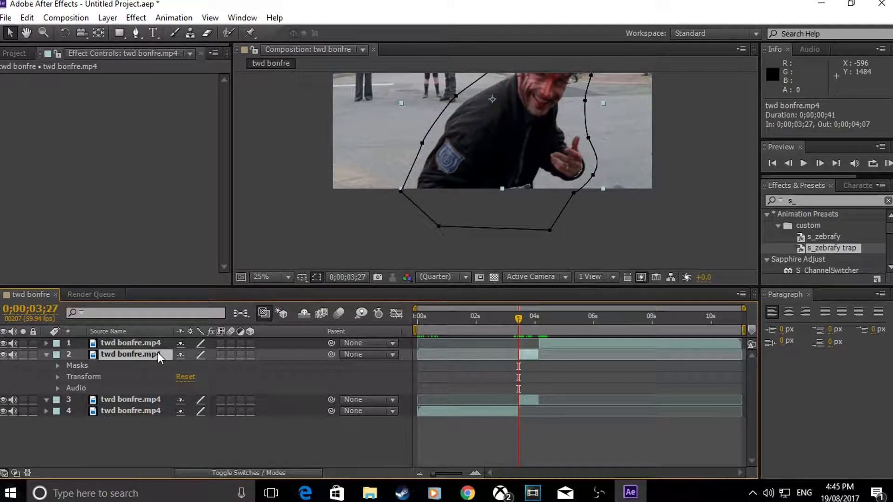
left_click(57, 366)
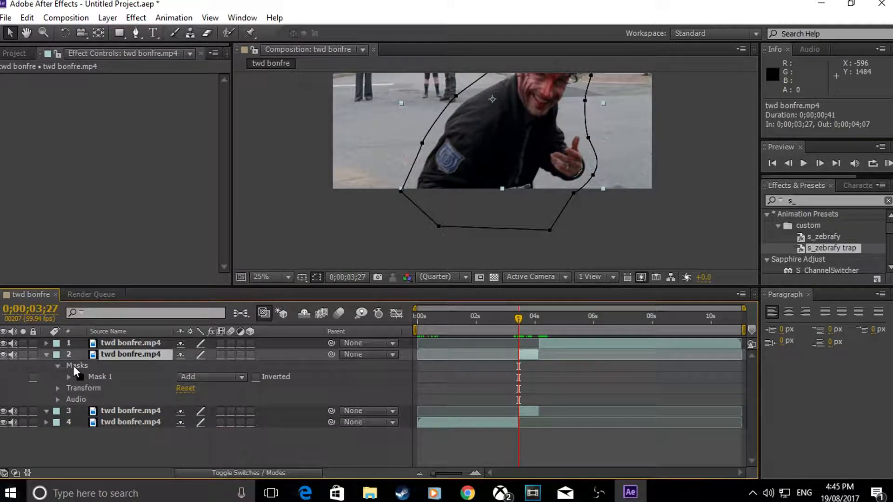
left_click(245, 379)
left_click(240, 310)
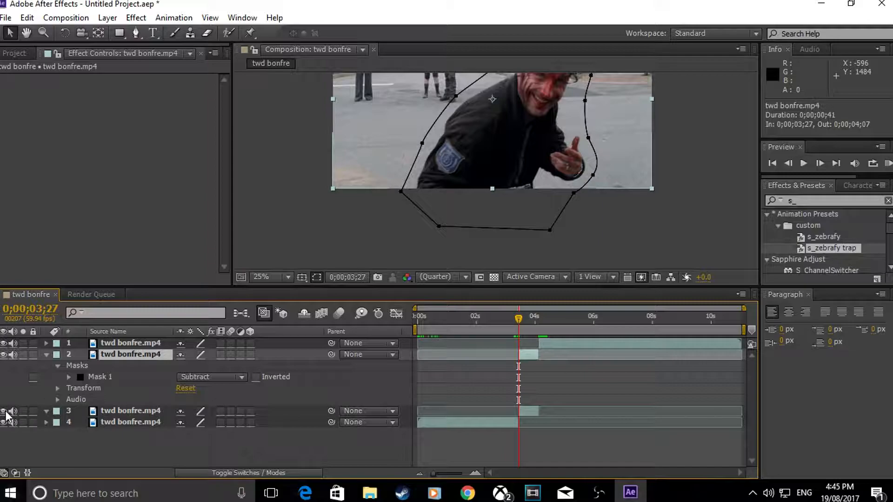
Step: With the unmasked lower copy temporarily hidden, feather the upper copy's Mask 1 by 87 pixels
left_click(4, 411)
left_click(62, 368)
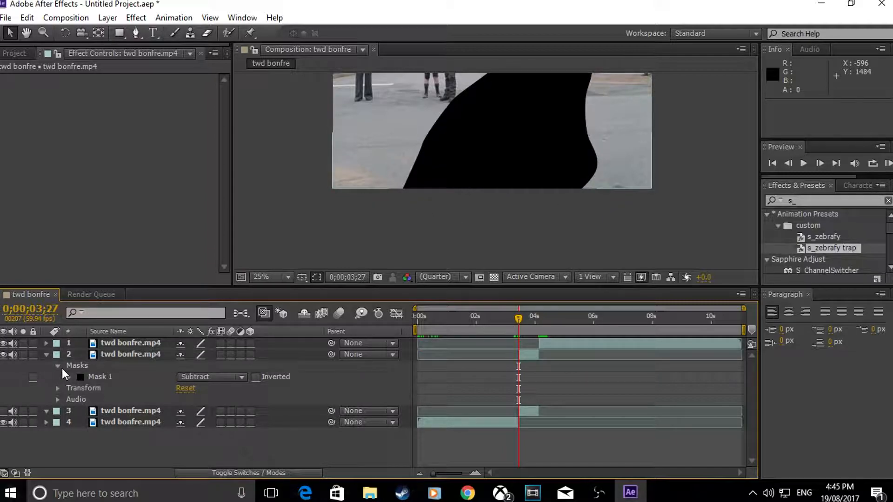
left_click(67, 376)
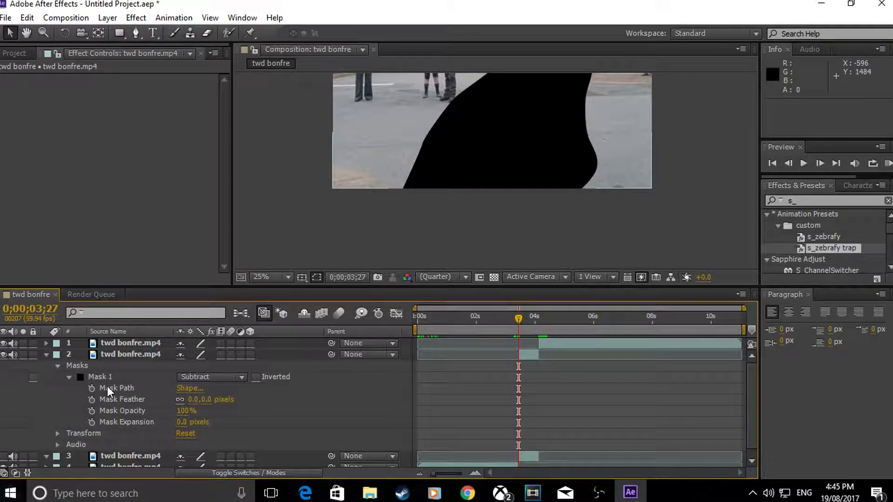
left_click_drag(192, 406, 211, 406)
left_click(26, 33)
left_click_drag(333, 139, 266, 193)
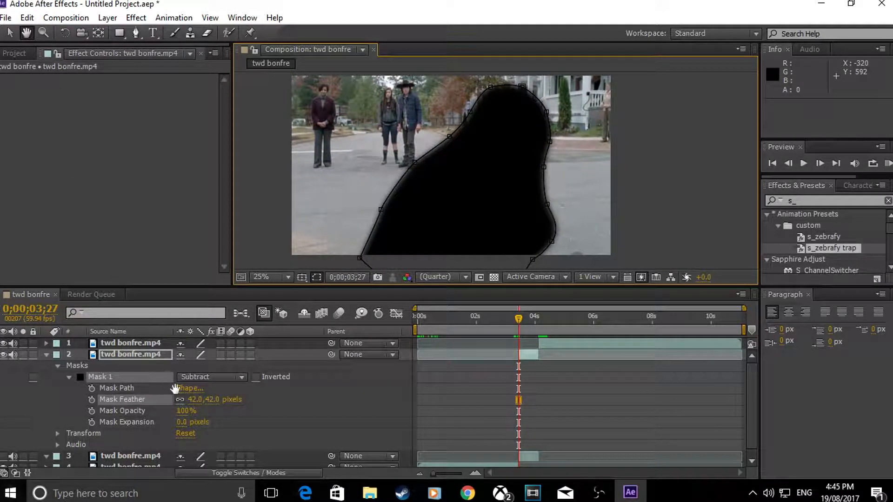
left_click(9, 33)
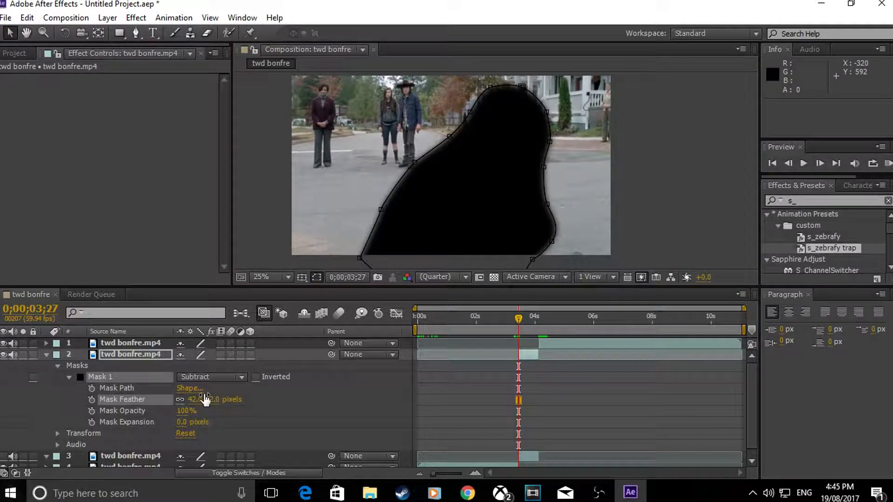
left_click_drag(199, 399, 226, 404)
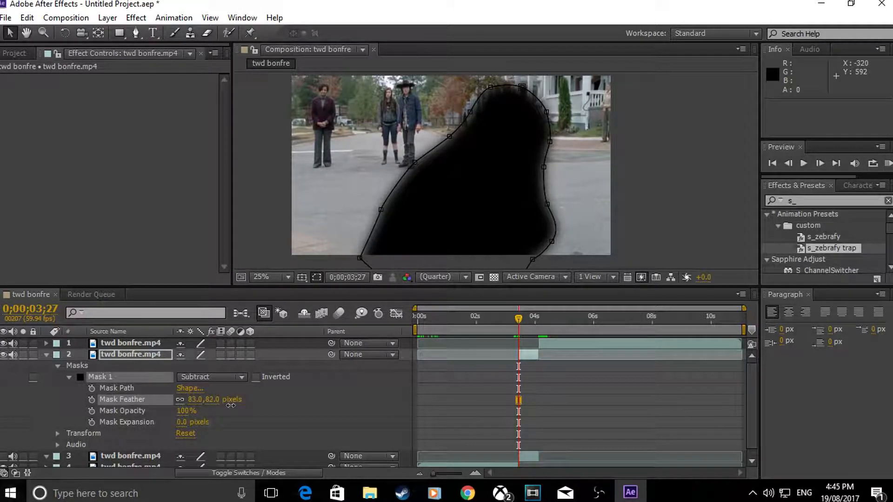
left_click_drag(234, 405, 236, 406)
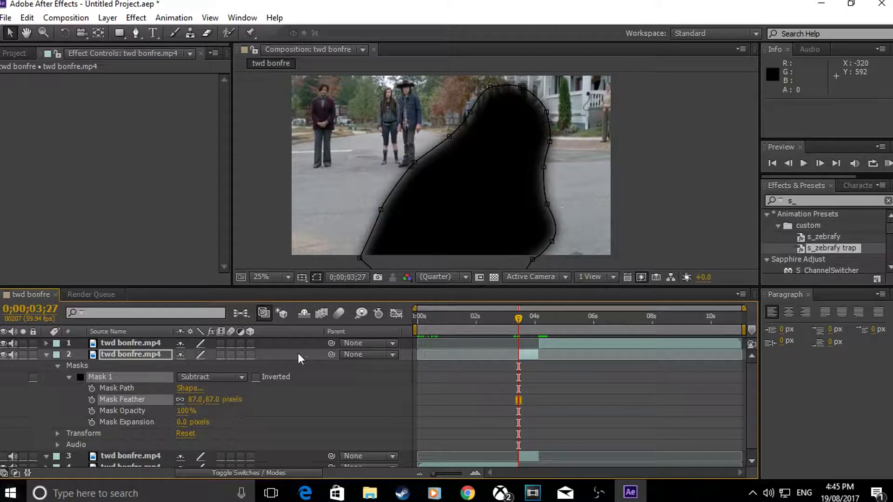
left_click(50, 354)
left_click(47, 354)
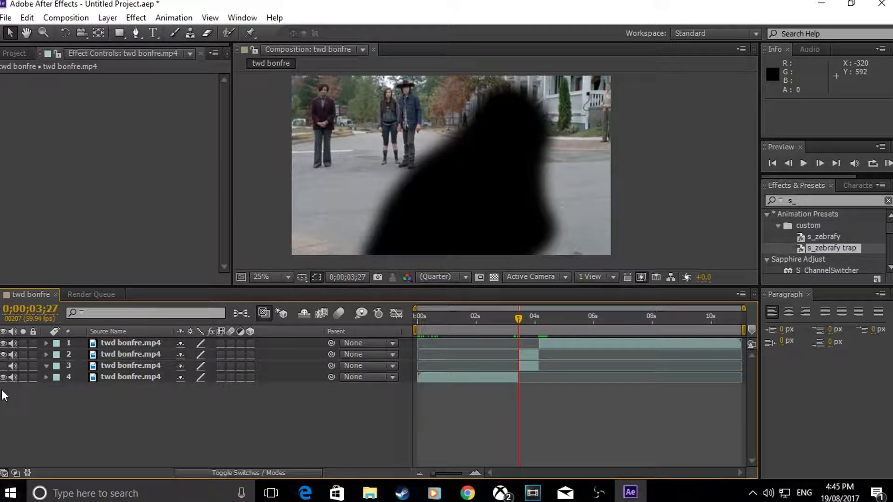
left_click(4, 365)
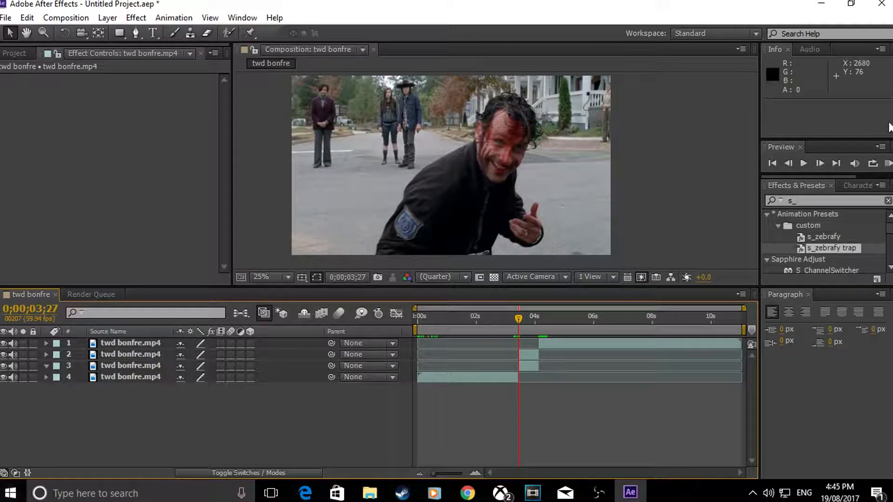
Step: Apply the s_zebrafy trap preset to the upper masked copy and set its Mask Feather to 191 pixels
left_click_drag(833, 247, 529, 356)
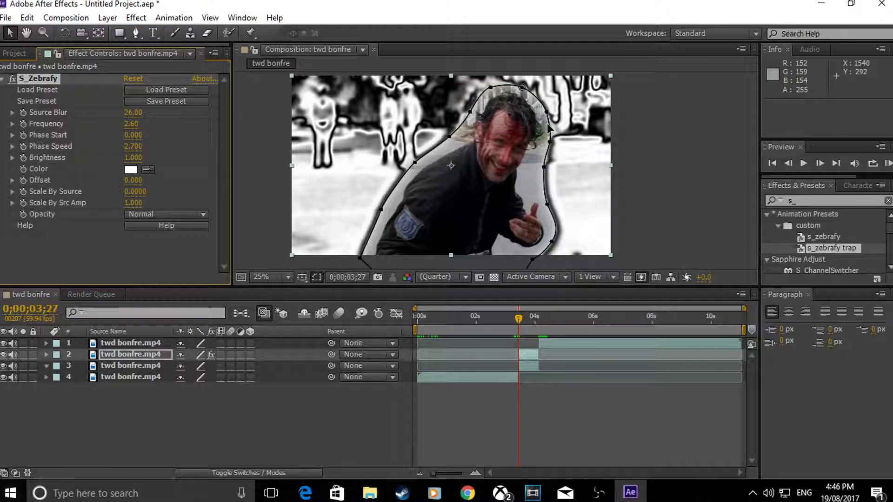
left_click(274, 104)
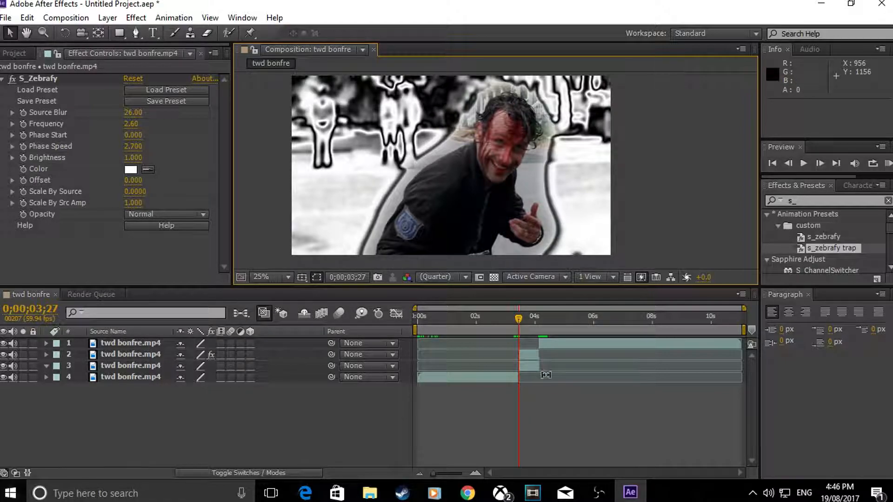
left_click(531, 355)
key("m")
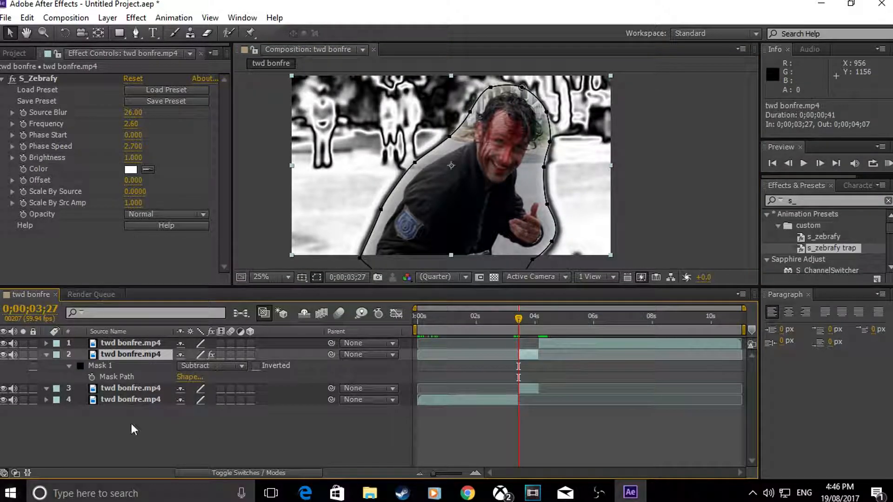
left_click(69, 368)
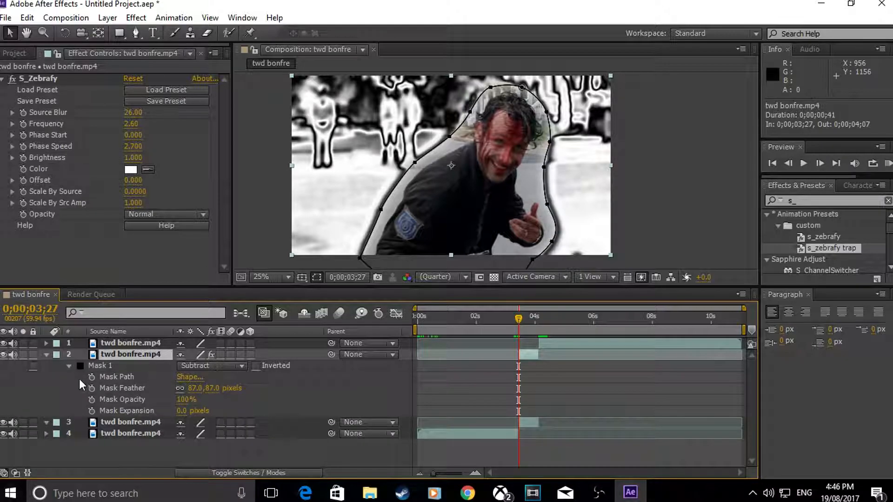
left_click_drag(197, 388, 267, 392)
left_click(555, 384)
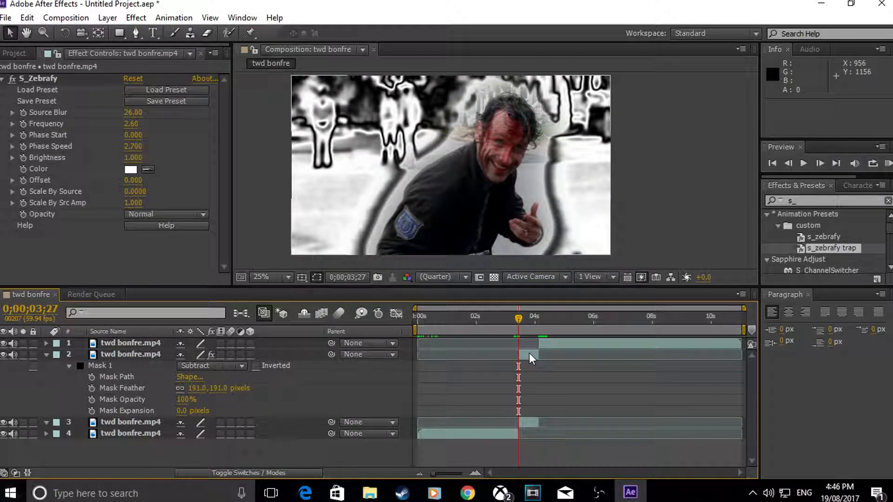
Step: Clear the effects search and play a RAM preview of the composition to check the zebrafied background around the man
left_click(534, 355)
key("m")
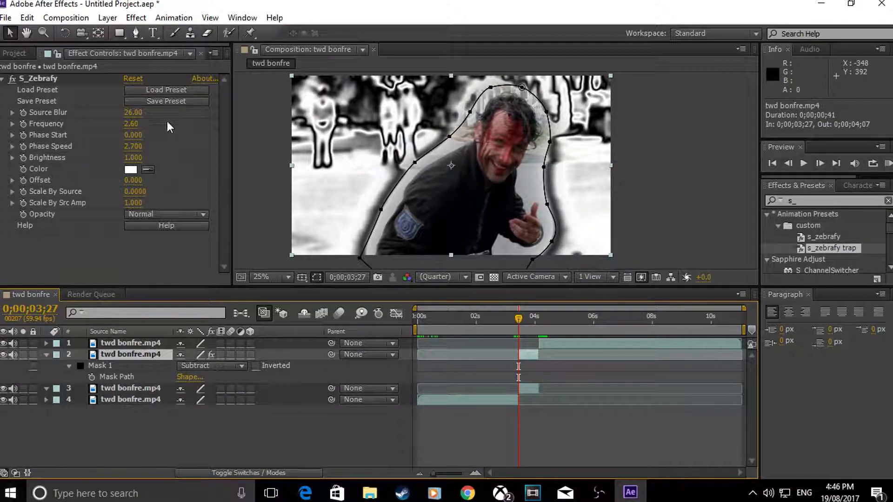
left_click(90, 110)
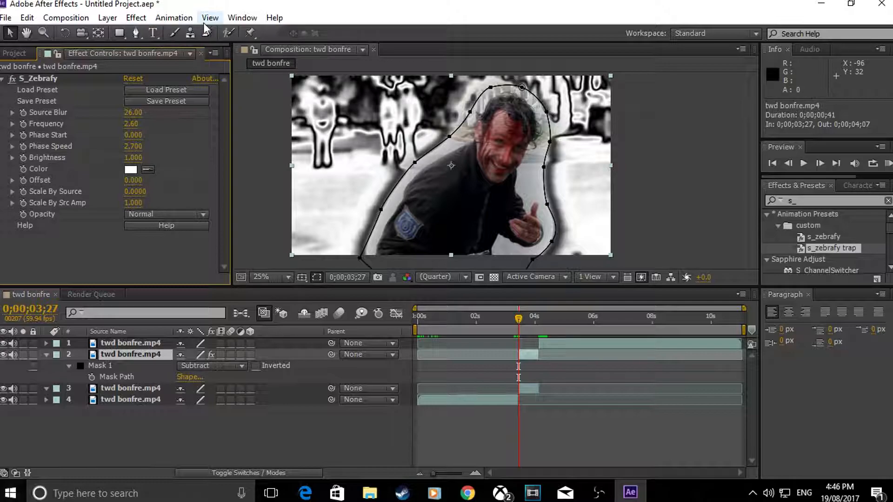
left_click(826, 202)
left_click(888, 201)
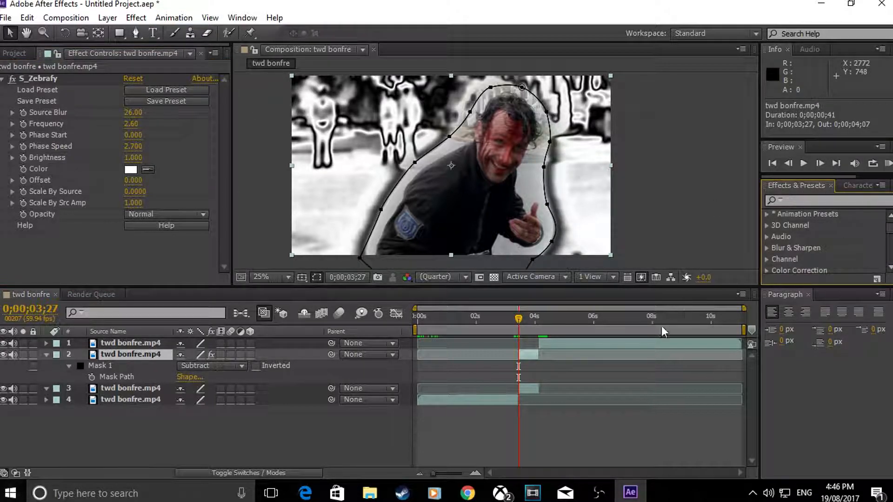
left_click(888, 164)
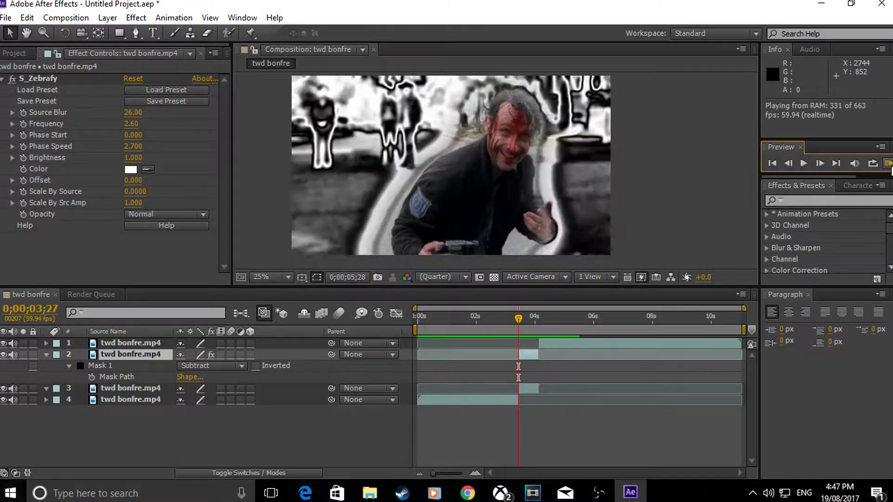
left_click(888, 163)
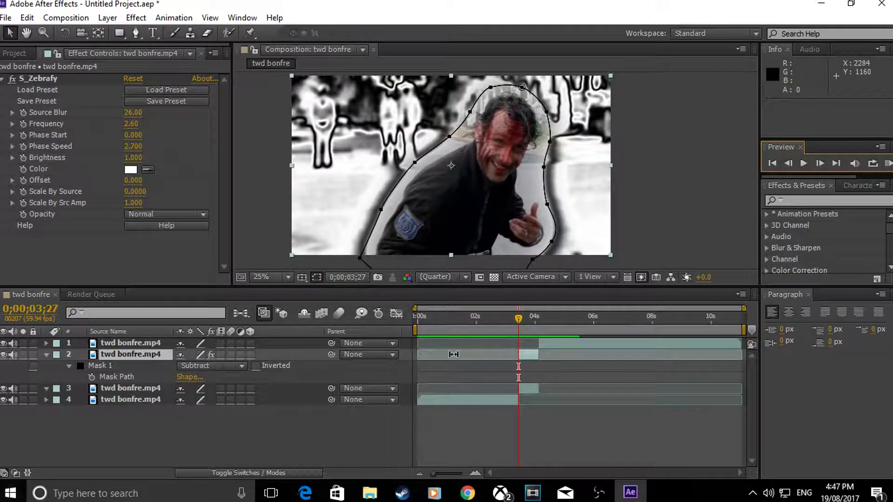
Step: Mute the upper masked copy's audio and set its S_Zebrafy Phase Speed to 3
left_click(13, 354)
mouse_move(521, 326)
left_mouse_down()
mouse_move(502, 322)
mouse_move(535, 326)
mouse_move(518, 331)
left_mouse_up()
left_click(133, 146)
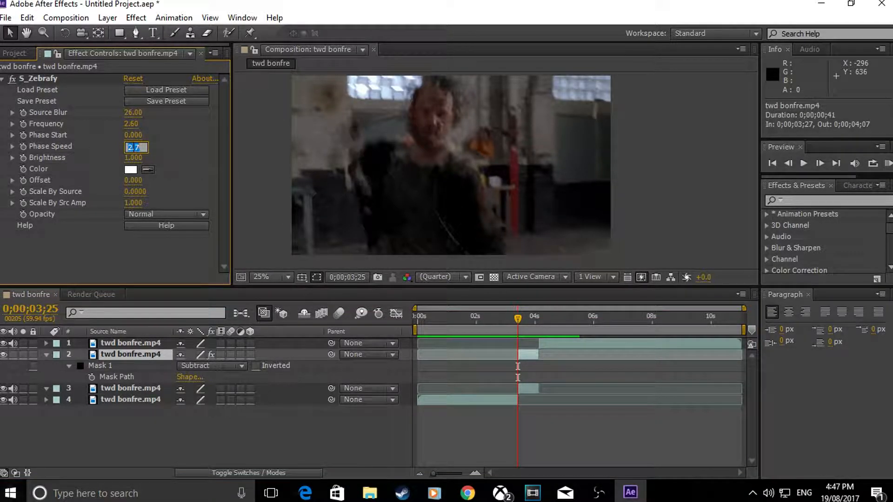
type("3")
key("Return")
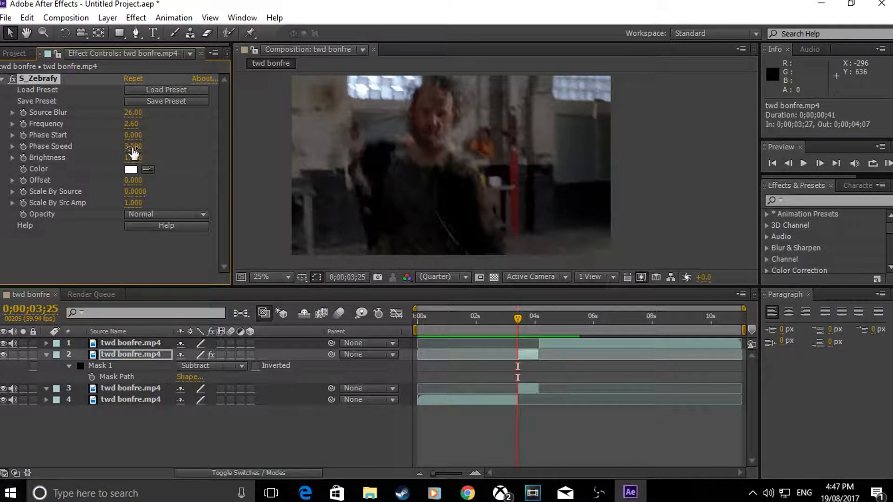
left_click(526, 356)
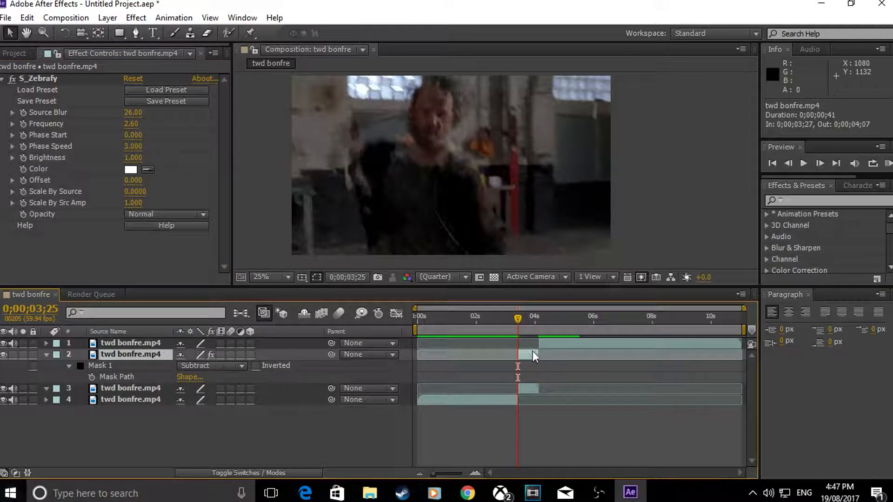
Step: Add a 100% Opacity keyframe at 0;00;03;25 on the upper masked copy
left_click(47, 355)
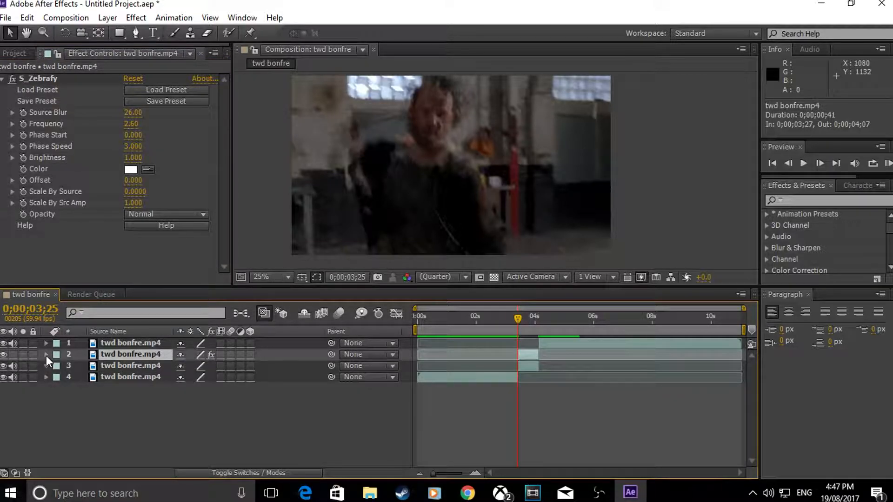
left_click(46, 356)
left_click(58, 366)
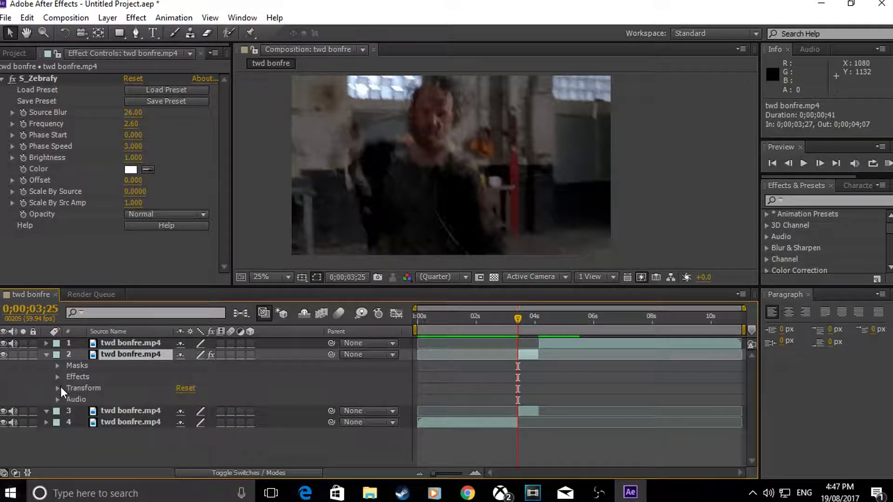
left_click(56, 388)
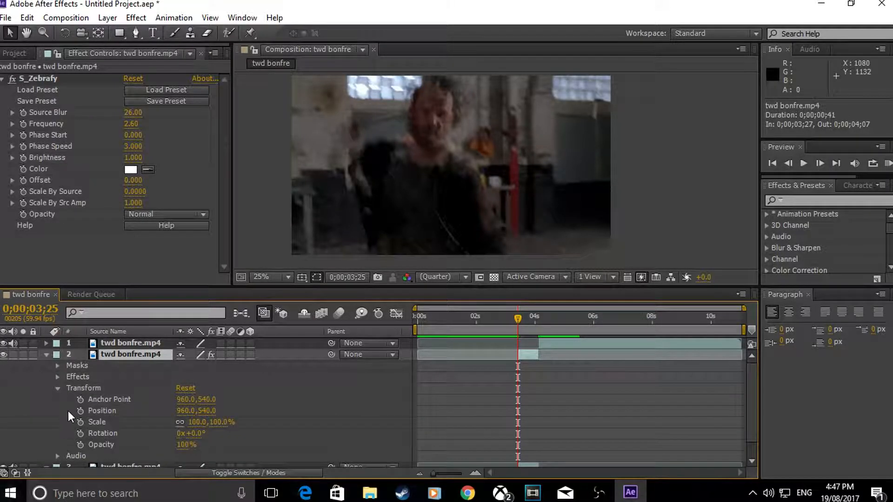
left_click(80, 444)
left_click(475, 473)
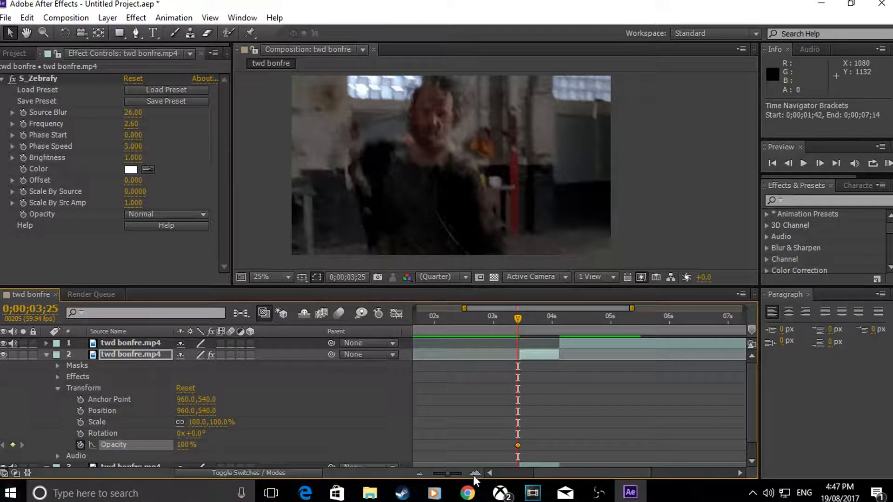
Step: Move the upper masked copy's Opacity keyframe to the clip's first frame at 0;00;03;27
left_click(475, 474)
left_click_drag(521, 446, 528, 447)
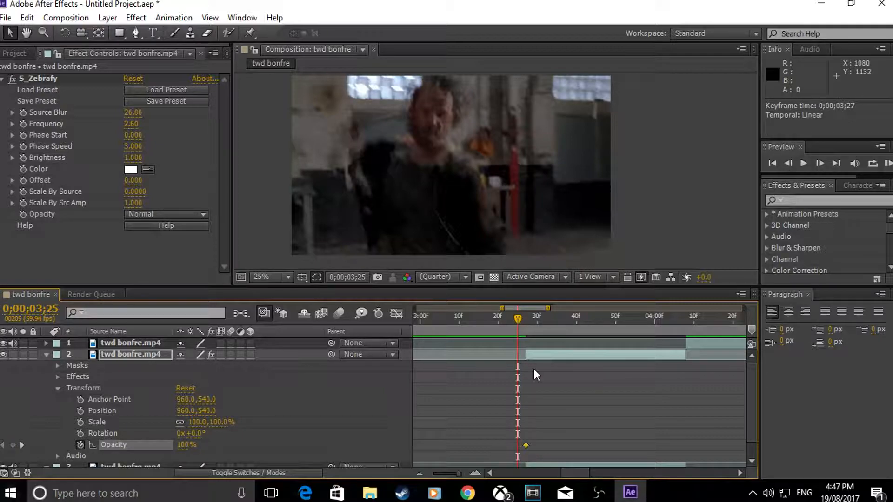
left_click_drag(520, 317, 523, 320)
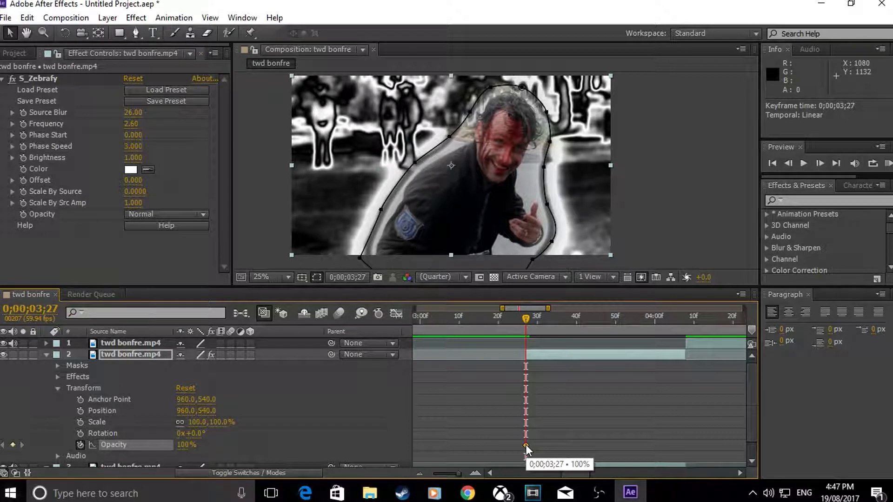
Step: Add Opacity keyframes of 100% at 0;00;03;28 and 0% at 0;00;03;29 on the upper masked copy
key("Page_Down")
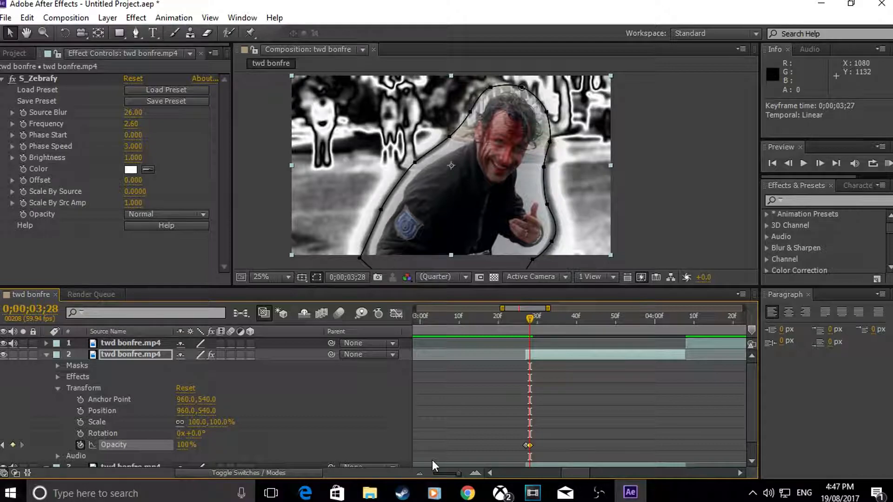
key("Page_Down")
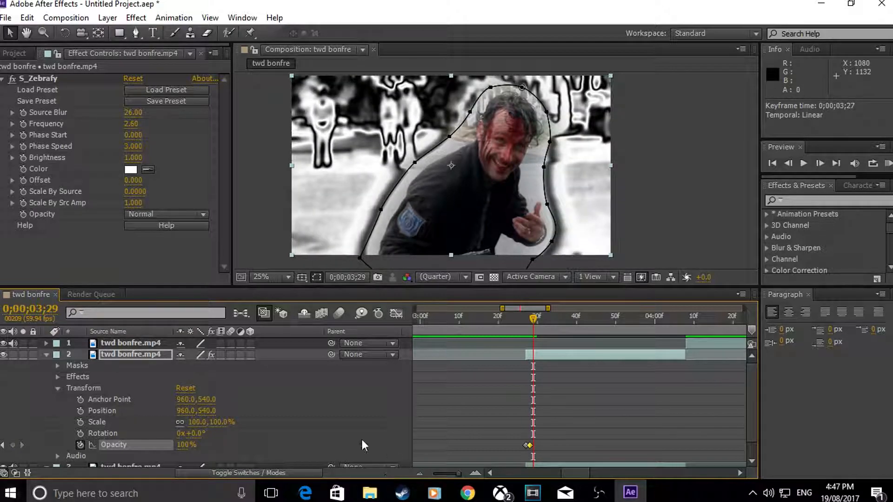
left_click(185, 445)
key("Return")
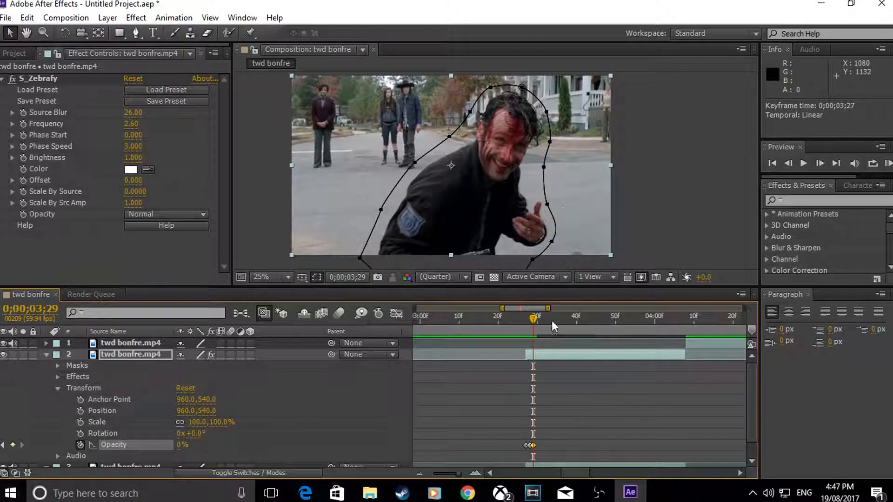
Step: Copy the three Opacity keyframes and paste them one frame after the 0% keyframe
mouse_move(534, 319)
left_mouse_down()
mouse_move(521, 319)
mouse_move(533, 319)
left_mouse_up()
left_click_drag(540, 442, 511, 448)
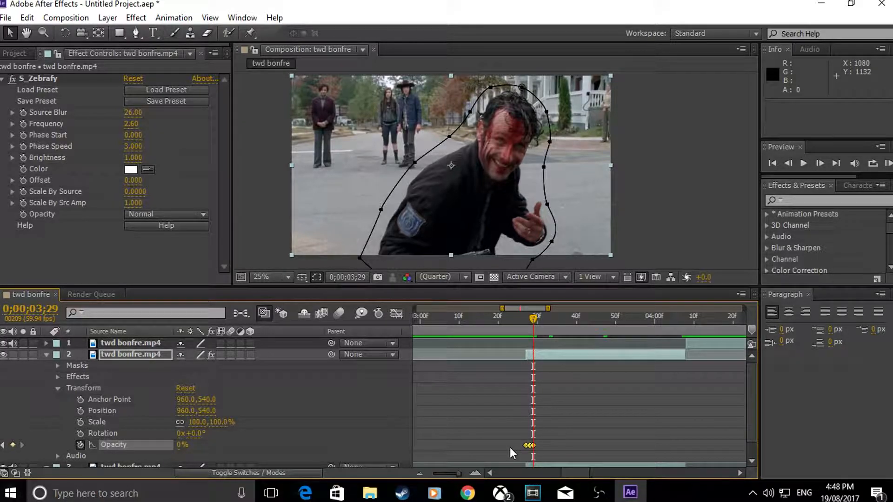
key("ctrl+c")
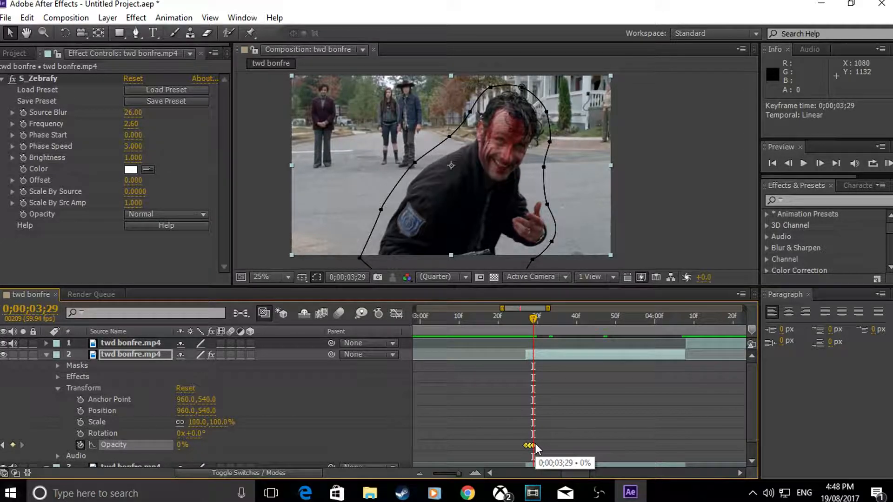
key("Page_Down")
key("ctrl+v")
Step: Copy the six Opacity keyframes and paste them repeatedly from 0;00;03;33 until the flicker pattern fills the rest of the masked clip
left_click_drag(564, 442, 502, 447)
key("ctrl+c")
left_click_drag(541, 318, 550, 329)
key("ctrl+v")
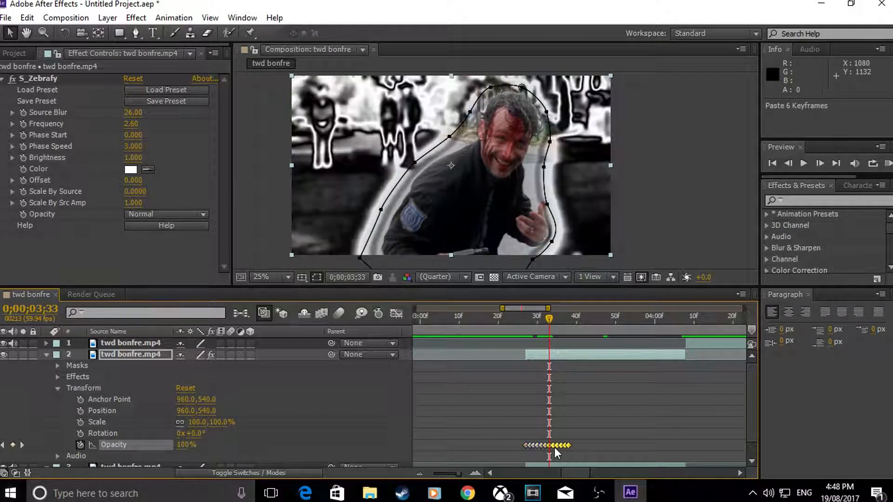
left_click_drag(552, 317, 667, 328)
key("ctrl+v")
key("ctrl+v")
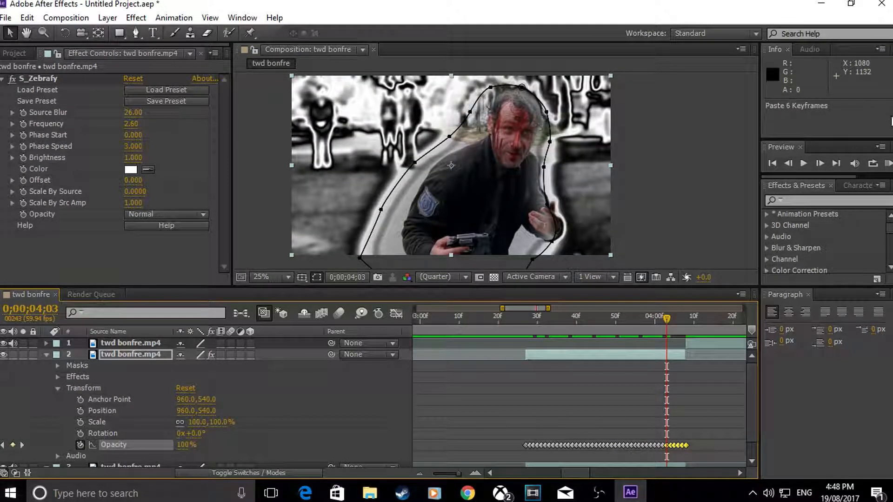
Step: Collapse the upper masked copy's properties and play a RAM preview to check the flickering zebrafied background
left_click(47, 354)
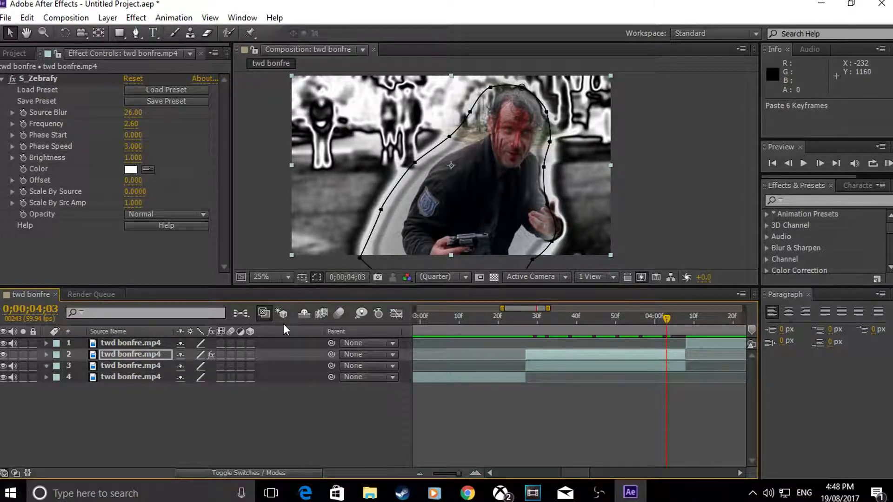
left_click(888, 164)
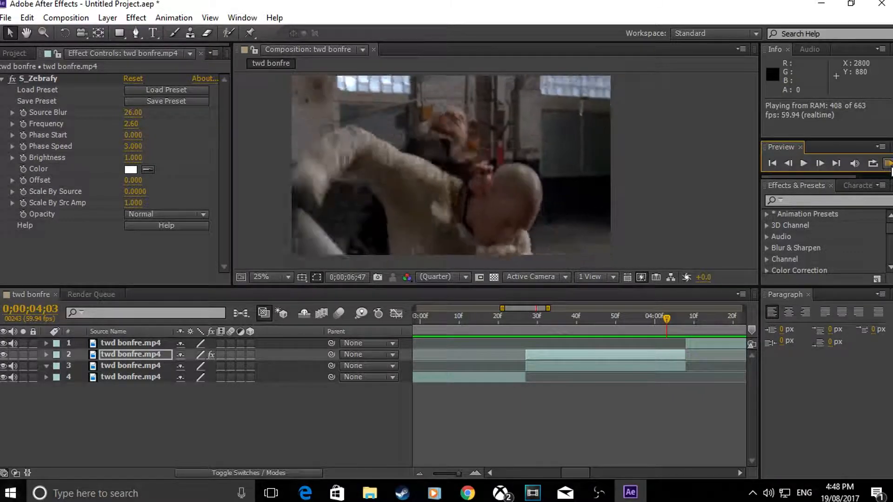
left_click(667, 317)
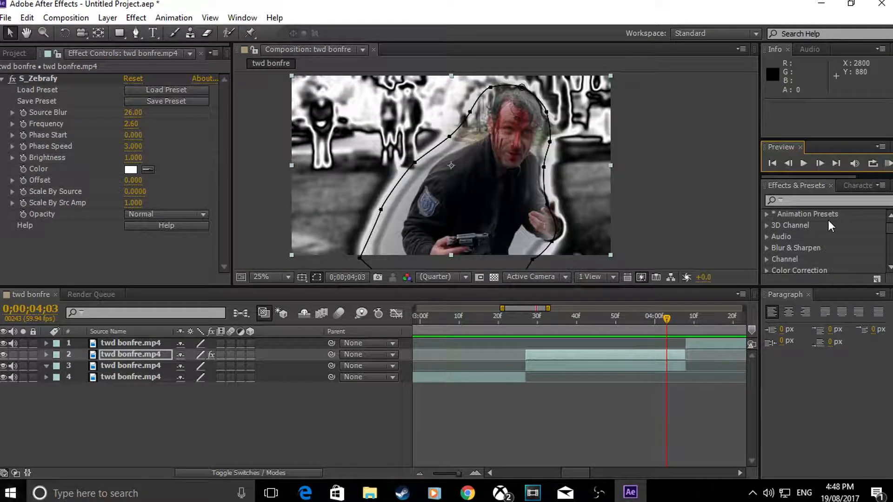
Step: Go to 0;00;03;36 and search the effects for "sat"
left_click_drag(668, 317, 559, 324)
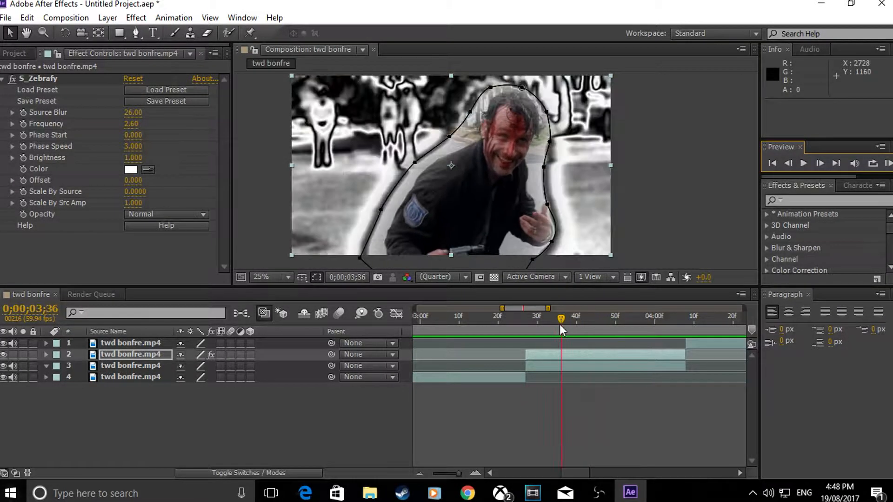
left_click(786, 200)
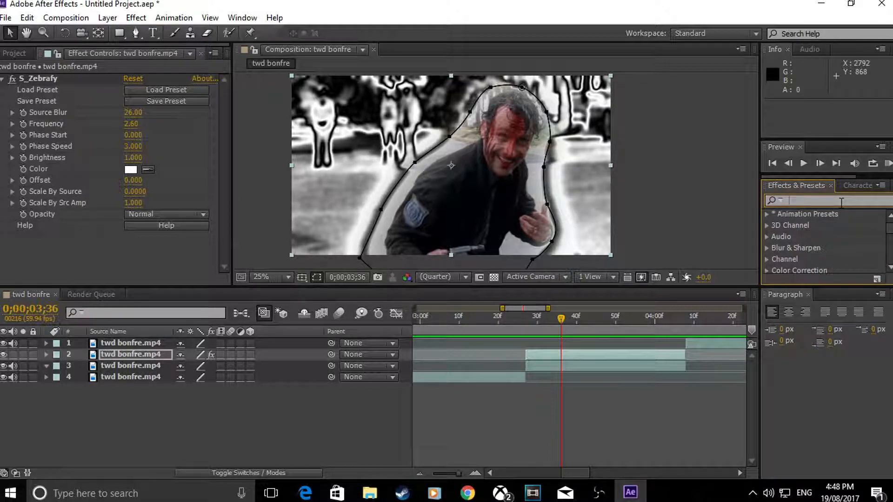
type("co")
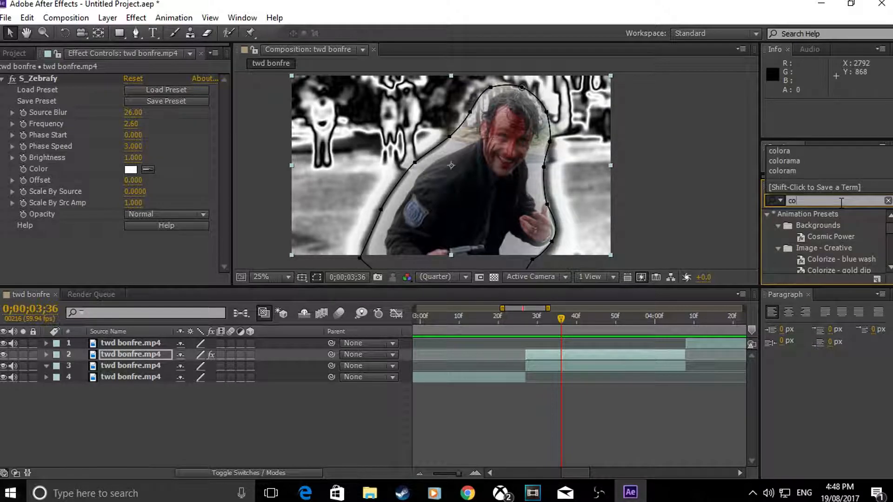
key("BackSpace")
key("BackSpace")
type("sat")
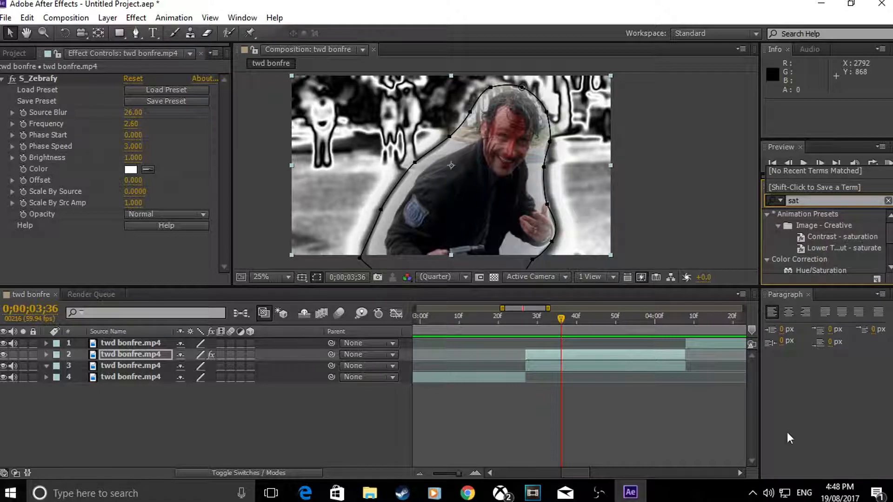
Step: Try Hue/Saturation on the upper masked copy with Master Saturation 36 and Master Lightness 15, and delete the effect
left_click_drag(819, 268, 576, 357)
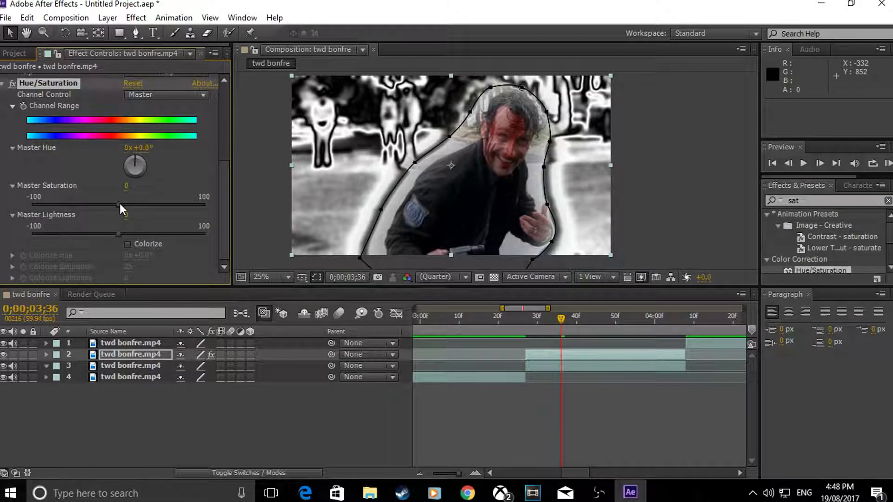
left_click_drag(120, 205, 133, 210)
left_click_drag(223, 209, 148, 209)
left_click(150, 205)
mouse_move(121, 234)
left_mouse_down()
mouse_move(141, 234)
mouse_move(120, 233)
mouse_move(138, 233)
mouse_move(131, 234)
left_mouse_up()
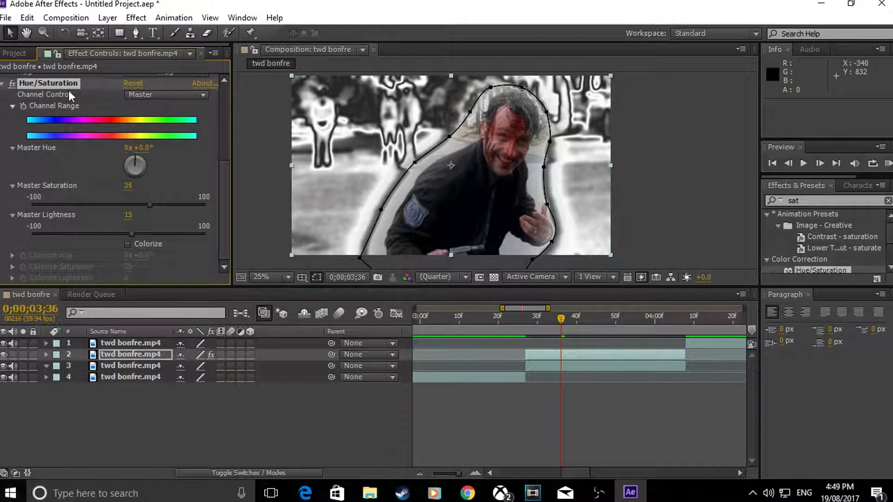
key("Delete")
Step: Apply Hue/Saturation to the unmasked copy below the zebrafied layer and set its Master Saturation to 32
left_click_drag(692, 273, 562, 366)
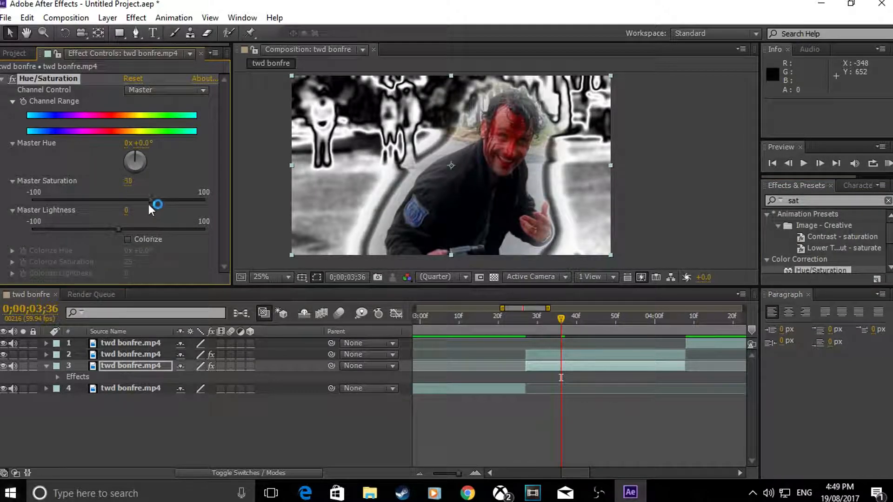
left_click_drag(169, 205, 152, 208)
Step: Copy all of the upper masked copy's Opacity keyframes with the playhead at the clip's start, 0;00;03;27
left_click_drag(560, 317, 526, 317)
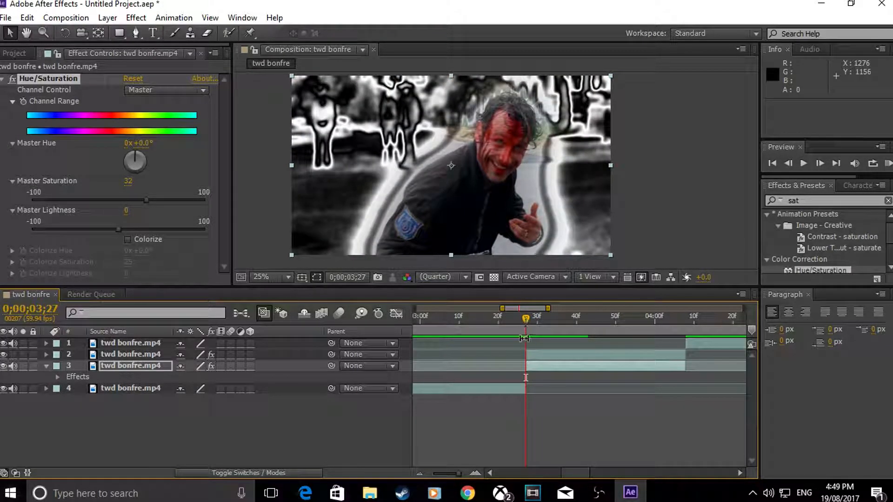
left_click(527, 353)
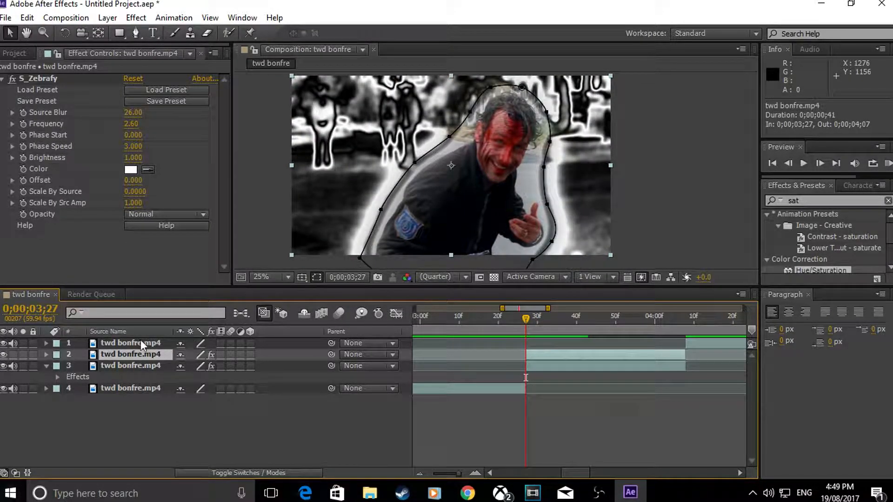
left_click(46, 355)
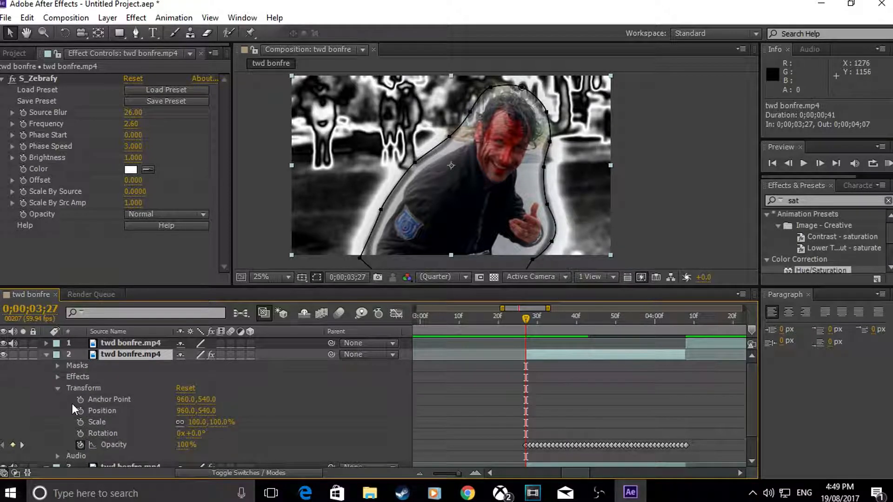
left_click_drag(509, 440, 710, 447)
key("ctrl+c")
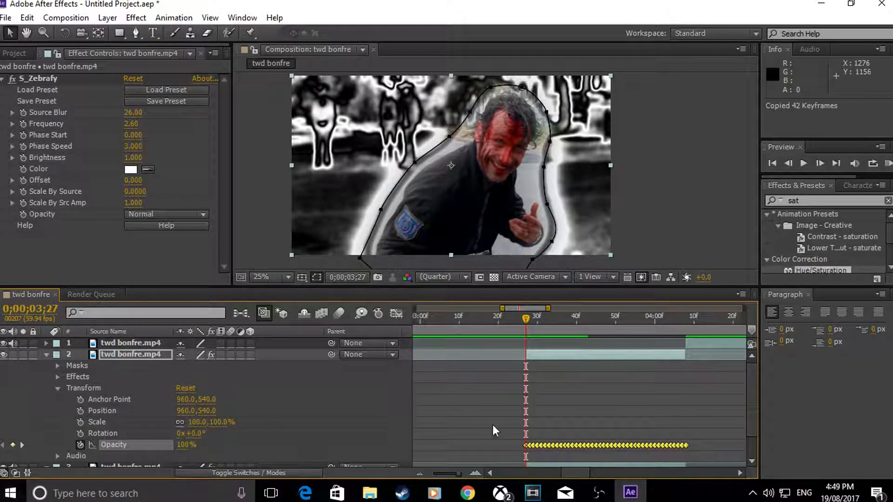
left_click(46, 355)
Step: Paste the Opacity keyframes onto the Hue/Saturation layer from 0;00;03;27 and reveal its keyframed properties
left_click(527, 364)
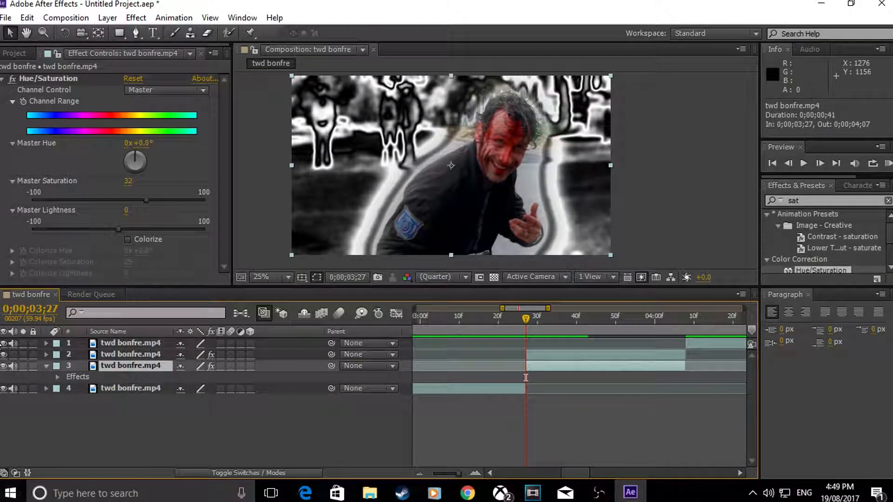
left_click(46, 365)
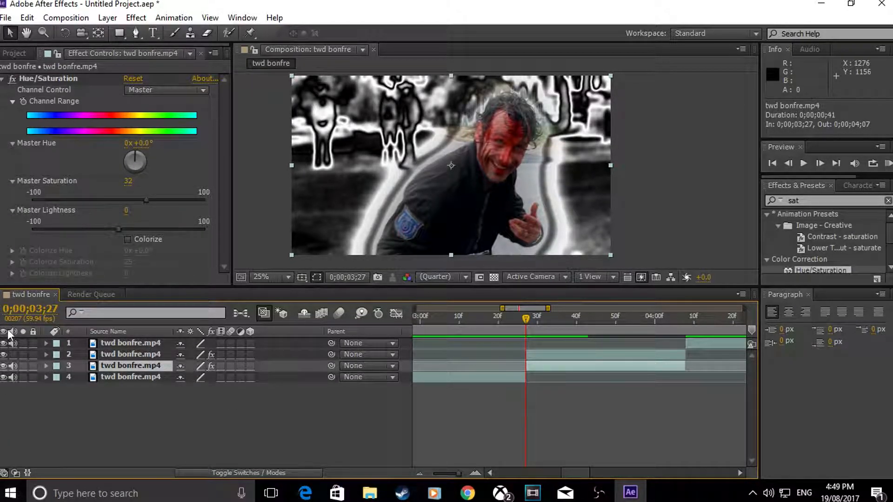
left_click(46, 365)
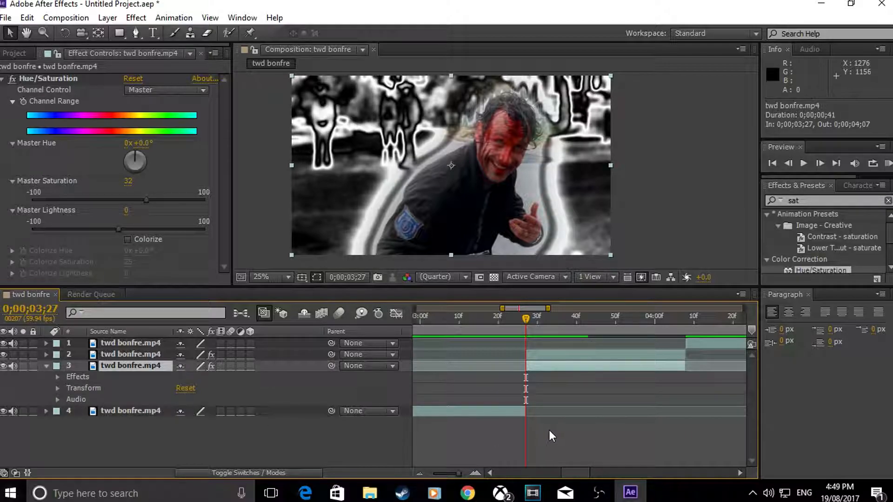
key("ctrl+v")
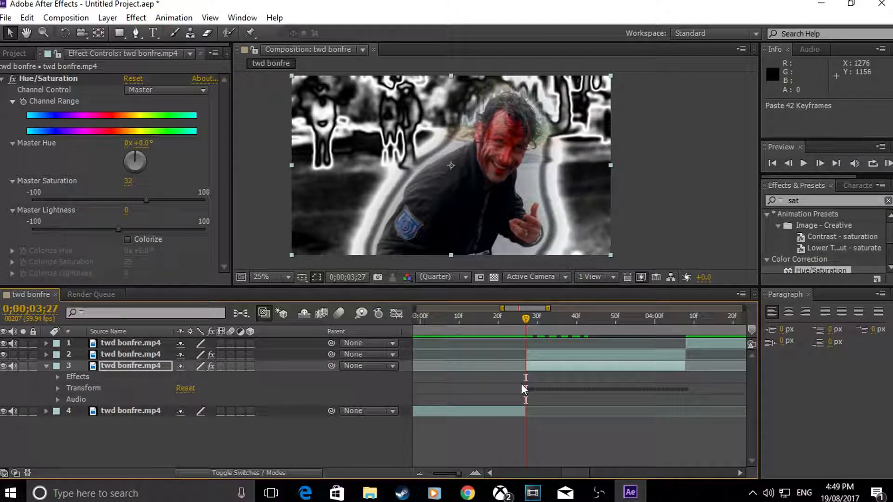
key("u")
Step: Play a RAM preview of the composition to check the flicker and the saturated colours on the man
left_click_drag(523, 317, 510, 332)
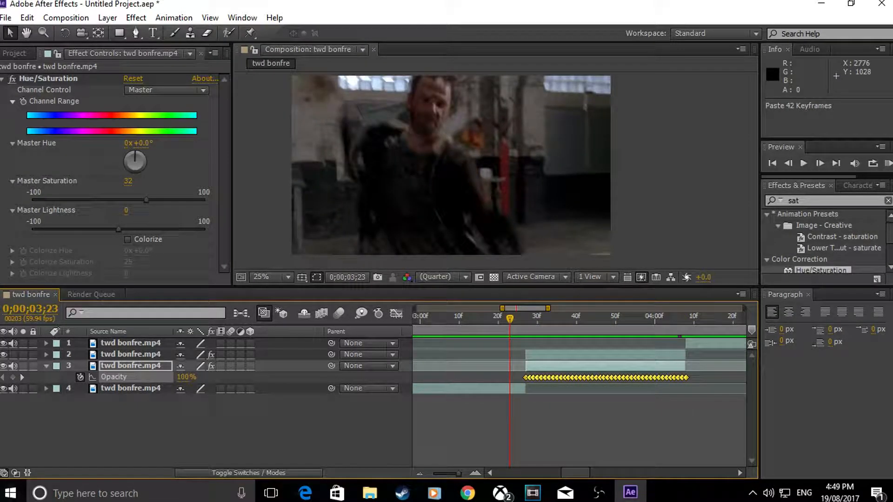
left_click(888, 163)
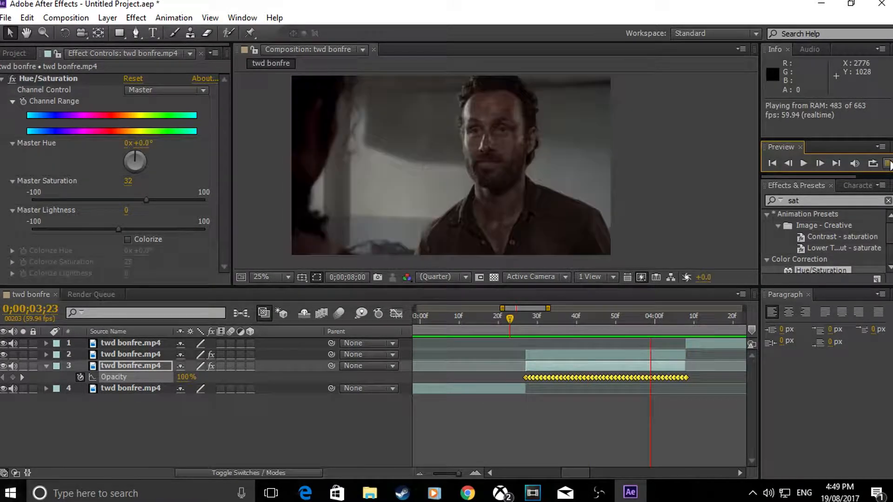
left_click(889, 164)
Step: Collapse the Hue/Saturation layer's Opacity property and return the playhead to the composition's start
left_click_drag(511, 317, 560, 350)
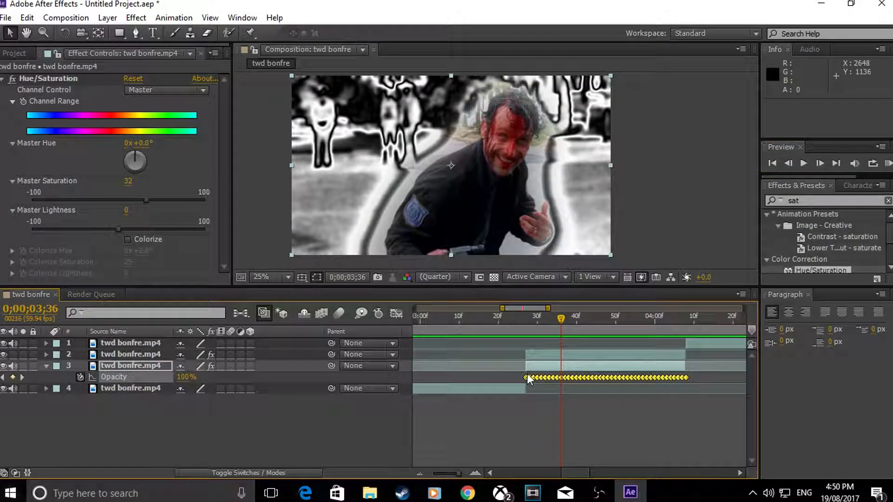
left_click(551, 351)
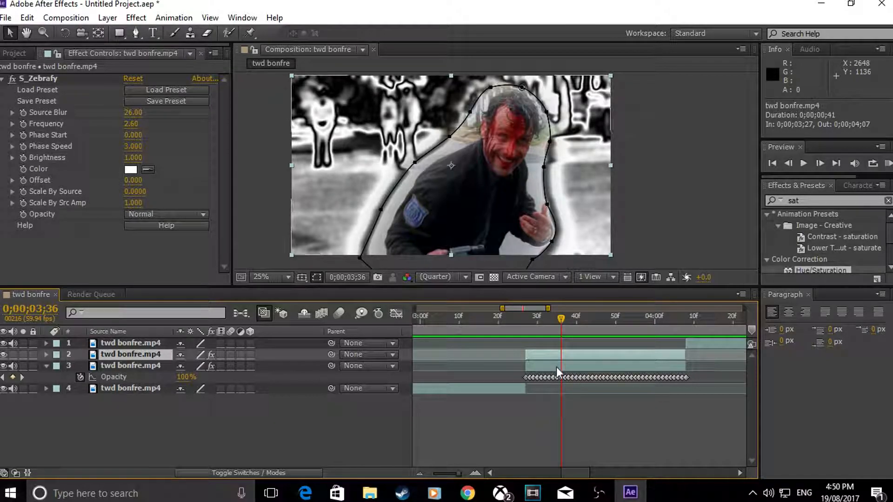
left_click(556, 366)
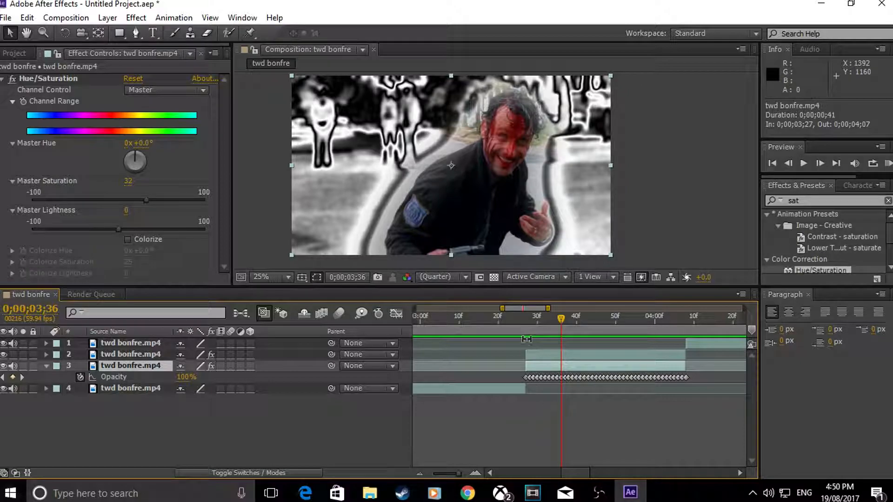
key("t")
left_click_drag(559, 315, 492, 317)
key("Home")
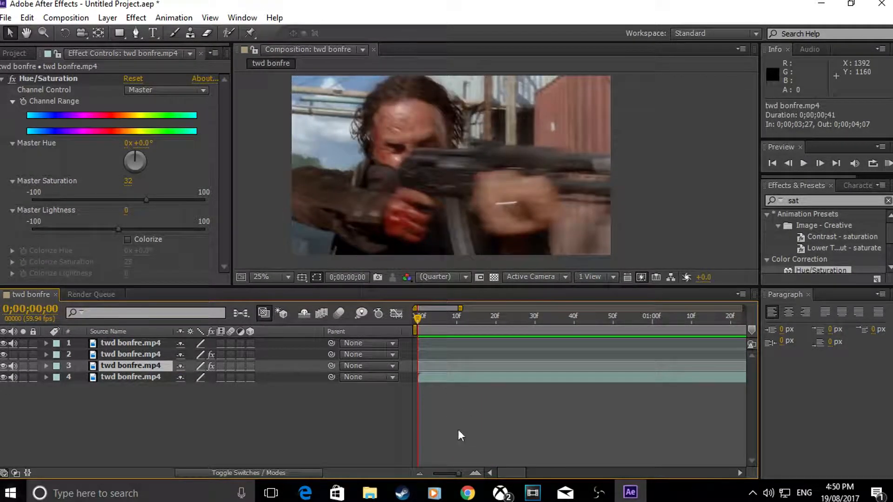
Step: Switch to File Explorer and open twd borders.mp4 from New folder to view the video
mouse_move(370, 492)
left_click(431, 434)
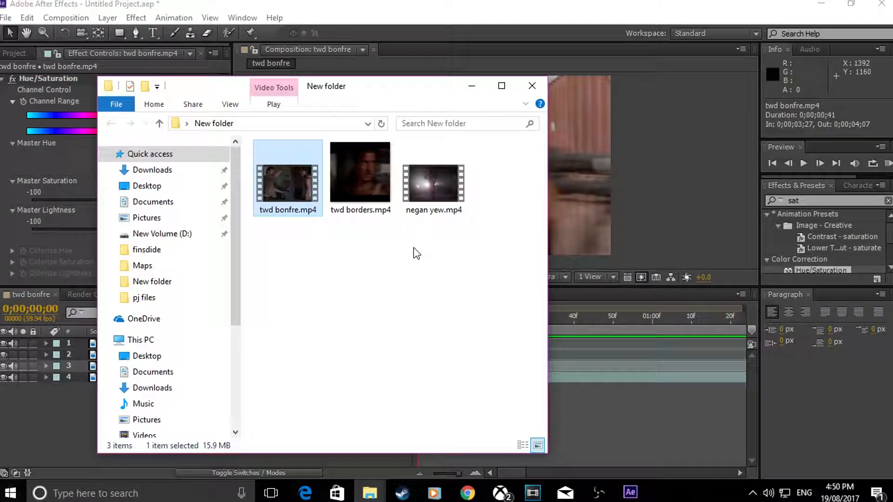
double_click(353, 177)
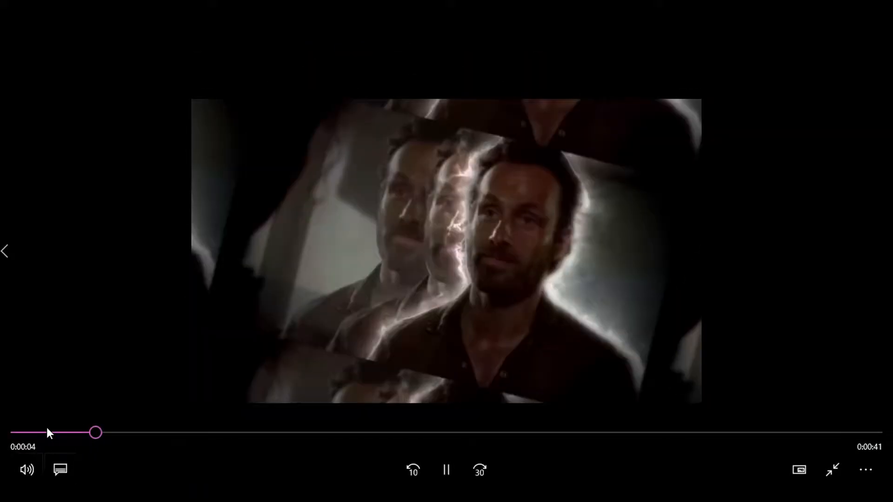
Step: Replay the opening seconds of twd borders.mp4, and close the video and the New folder window to return to After Effects
left_click(38, 430)
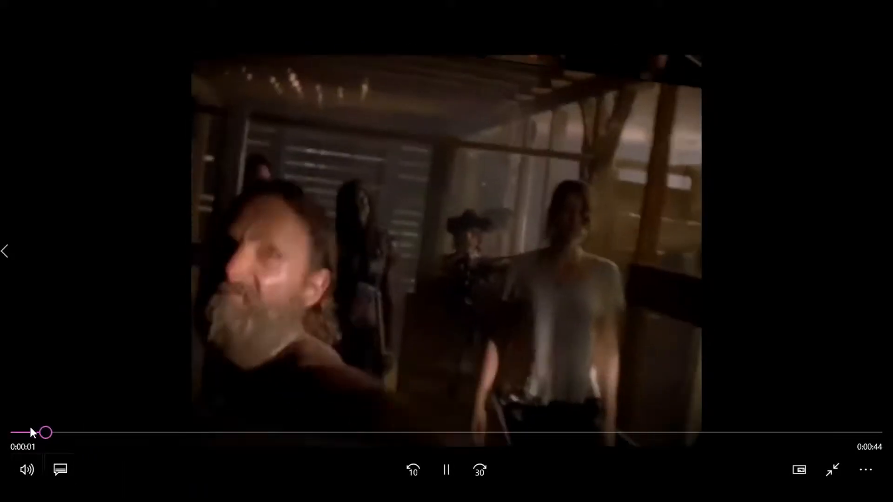
key("space")
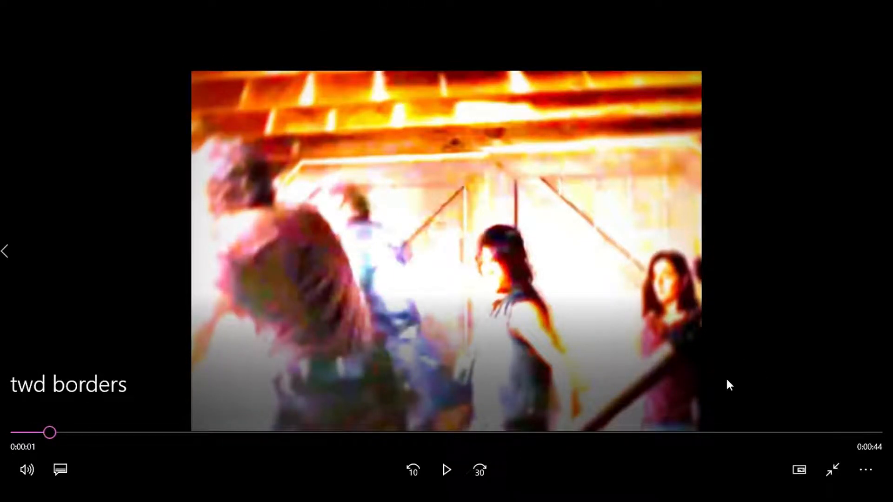
key("space")
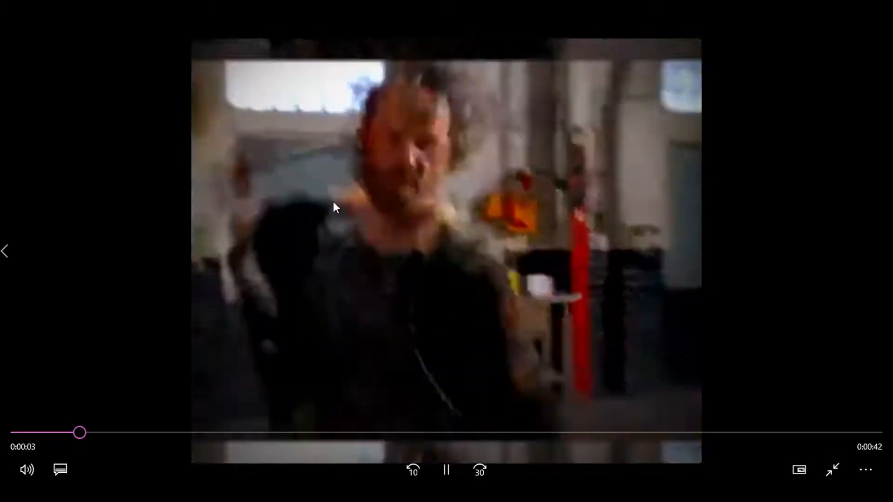
key("space")
left_click(882, 7)
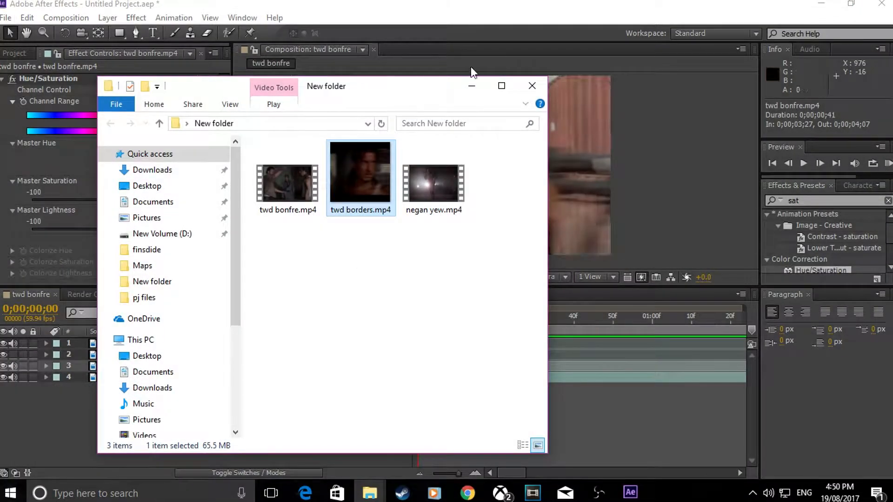
left_click(533, 86)
Step: Find the frame at 0;00;02;05 and split the first twd bonfre.mp4 clip, layer 4, there
left_click_drag(417, 319, 589, 348)
left_click(419, 473)
left_click_drag(459, 318, 532, 324)
key("Page_Up")
key("Page_Up")
key("Page_Down")
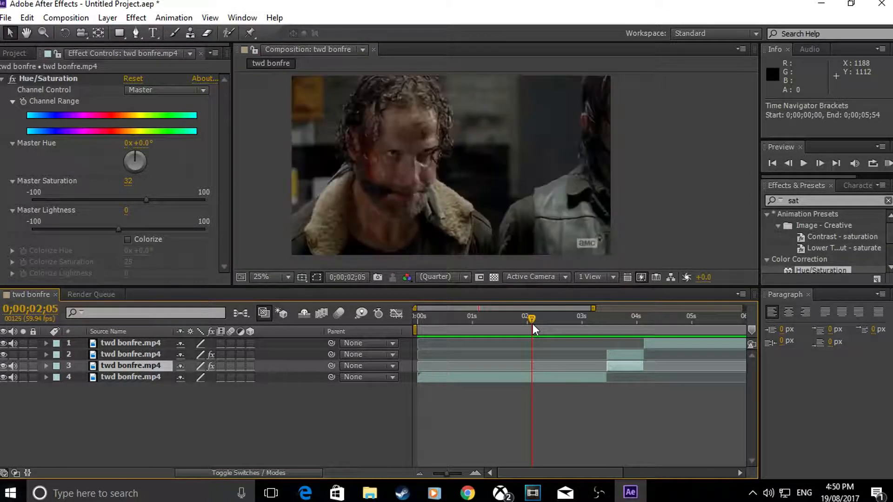
left_click(549, 329)
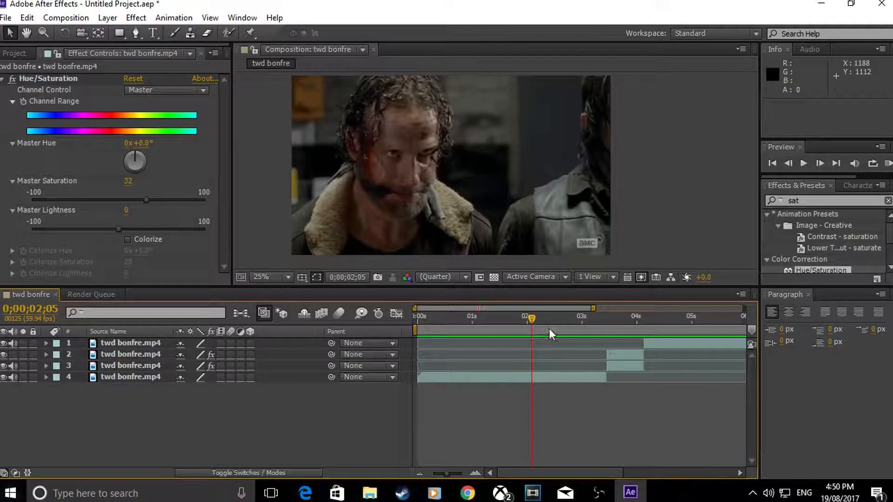
left_click(530, 374)
key("ctrl+shift+d")
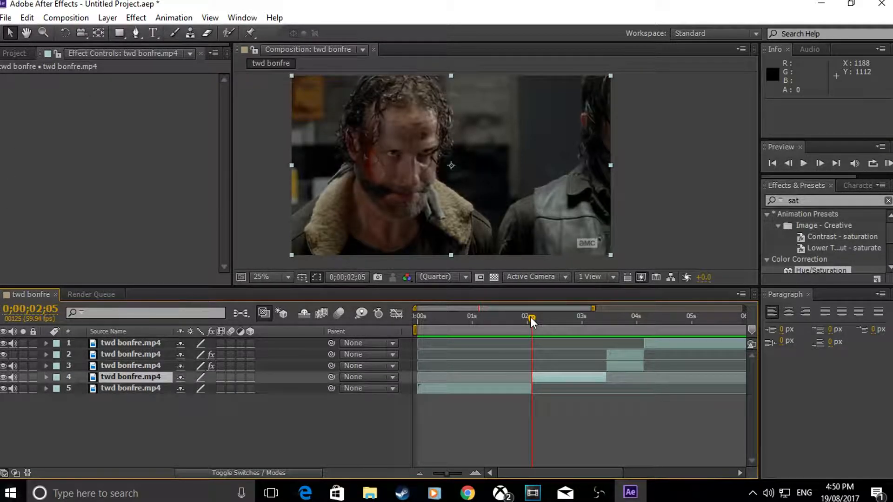
Step: Split the remaining part of the clip again at about 0;00;02;25 and at 0;00;02;45
left_click_drag(530, 317, 567, 322)
key("ctrl+shift+d")
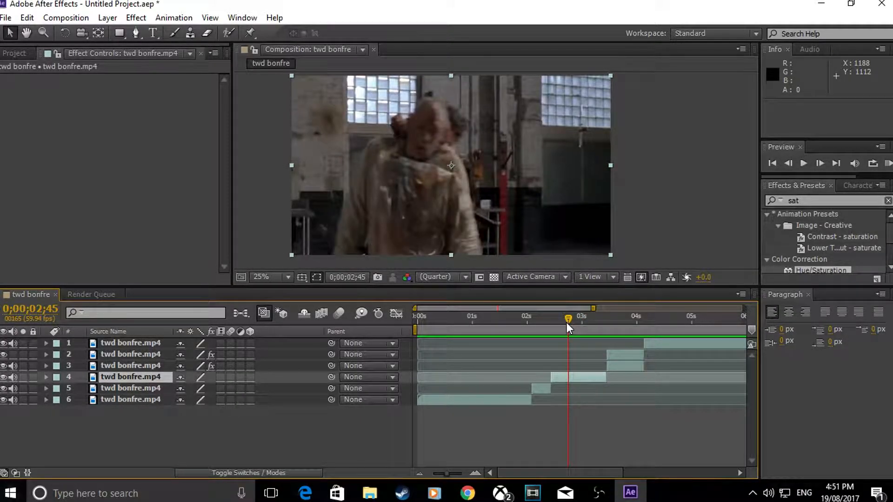
key("ctrl+shift+d")
Step: Return the playhead to 0;00;02;05 at the start of the layer 6 clip and activate the Pen tool
left_click(545, 322)
left_click_drag(542, 344, 538, 382)
left_click(543, 401)
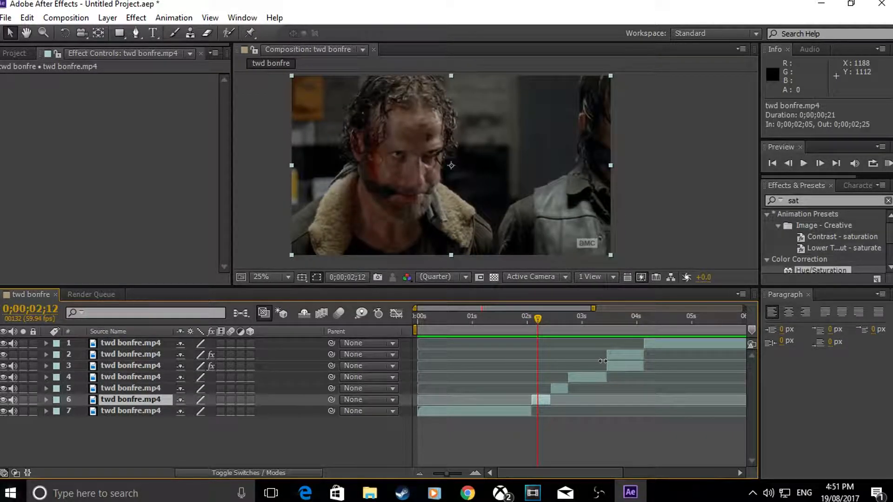
left_click(640, 356)
left_click_drag(536, 319, 529, 370)
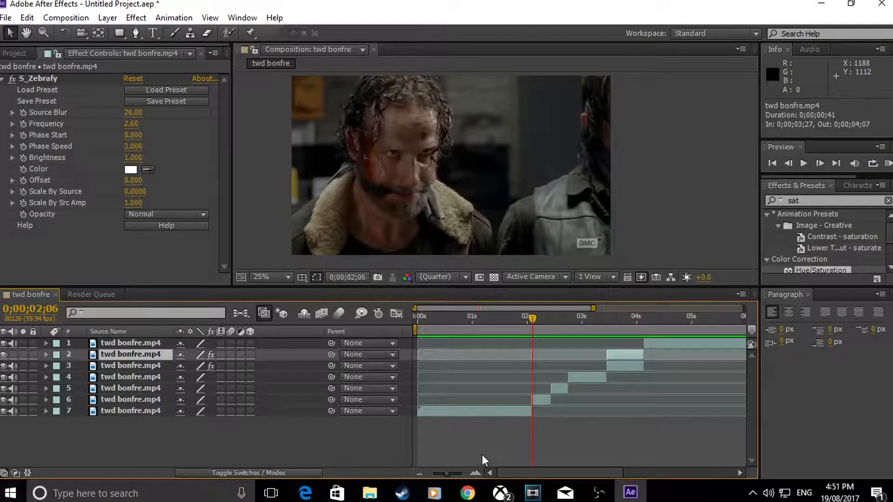
left_click(474, 472)
left_click_drag(533, 319, 529, 320)
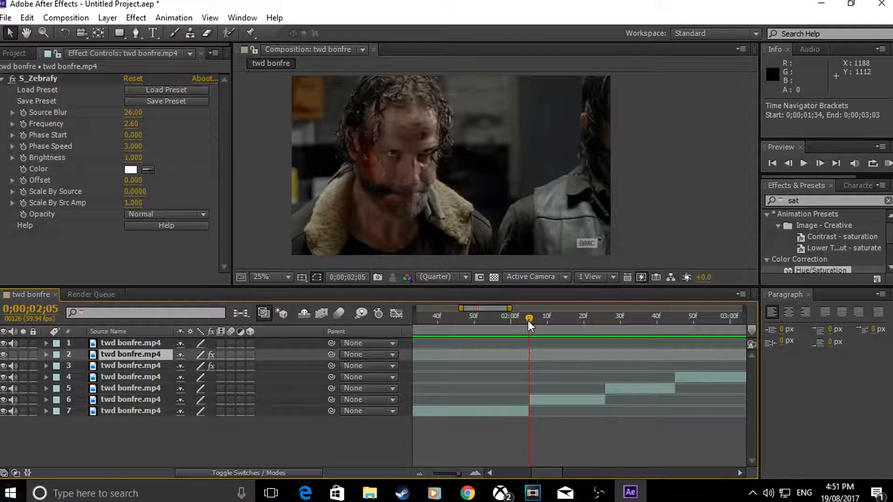
left_click(135, 32)
left_click(285, 219)
left_click(323, 193)
key("ctrl+z")
key("ctrl+z")
key("Delete")
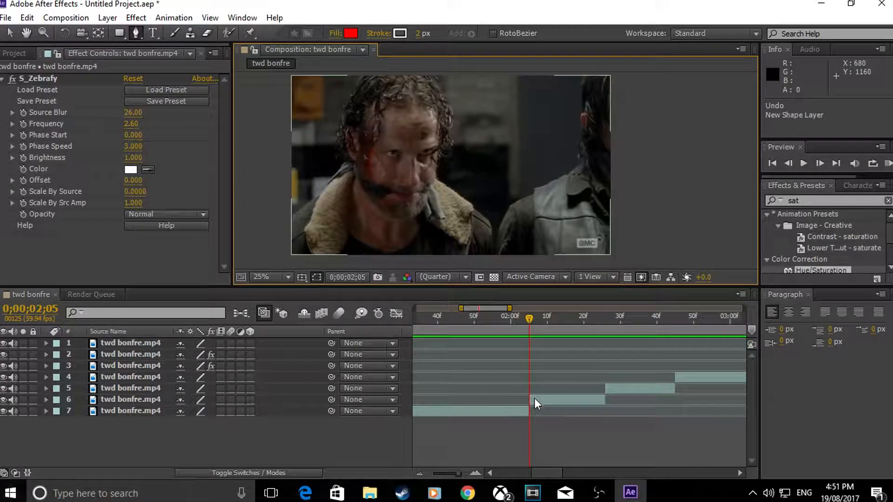
Step: Draw a closed mask on layer 6 around the bearded man's head, shoulders and jacket, running just outside the frame's lower edge
left_click(535, 398)
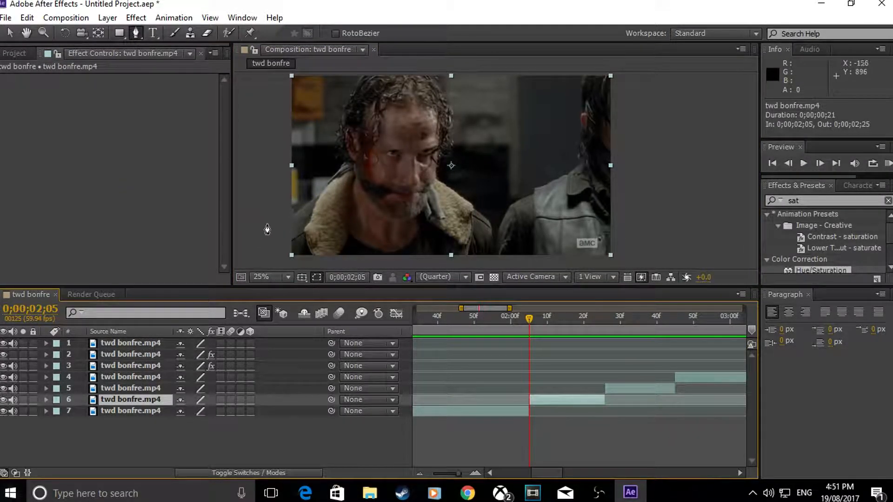
left_click(286, 219)
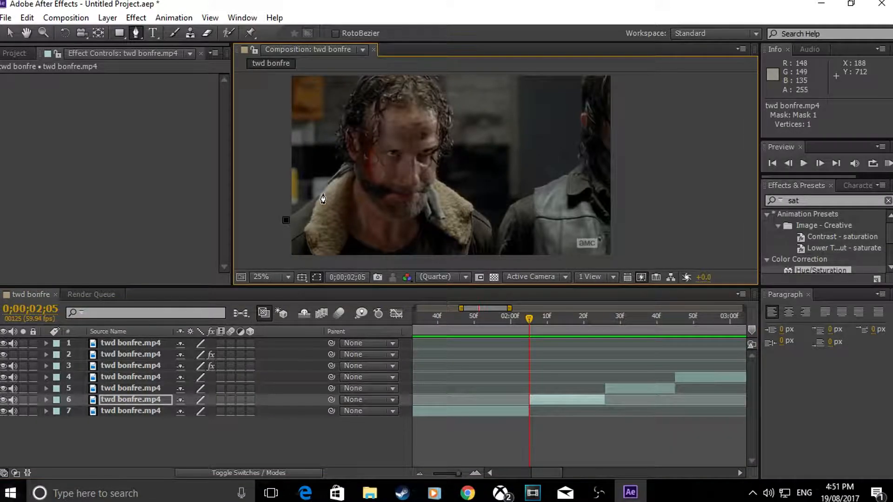
left_click_drag(322, 192, 342, 173)
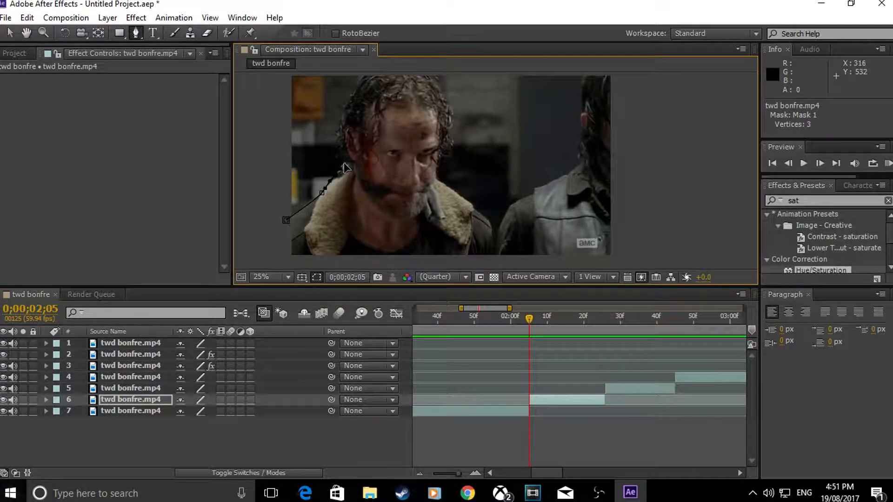
left_click(342, 143)
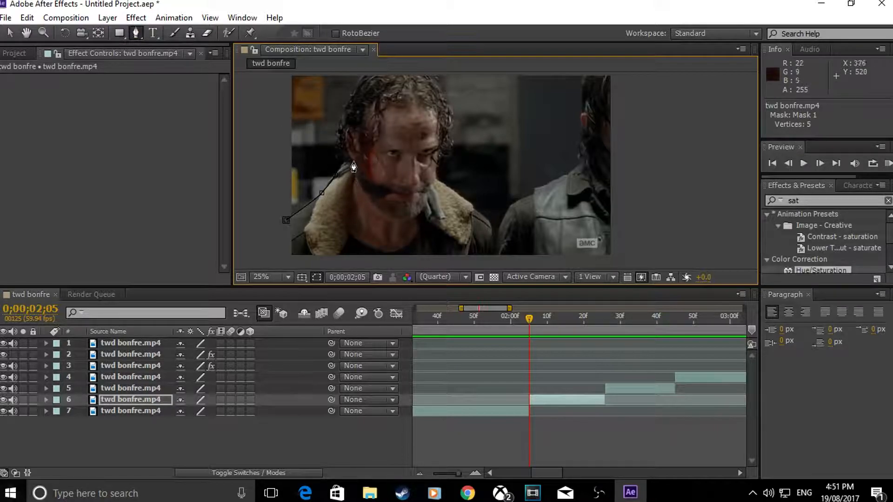
left_click(348, 155)
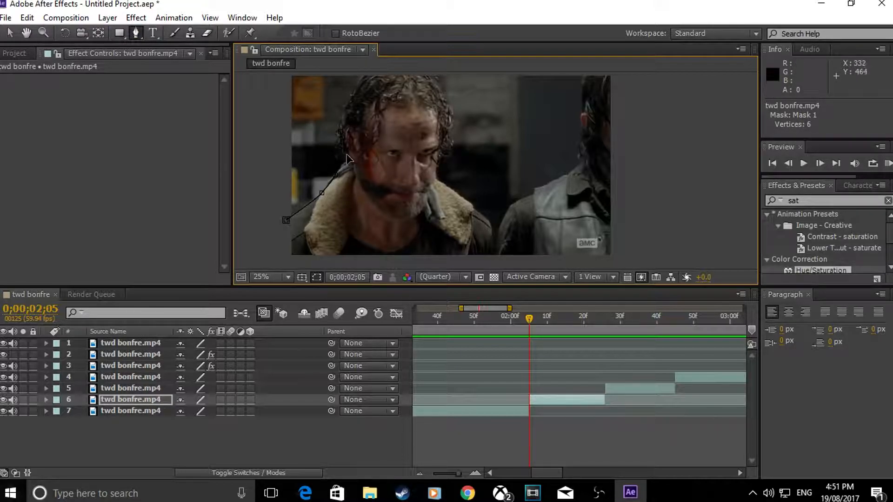
key("ctrl+z")
scroll(365, 77, "up", 1)
left_click(365, 77)
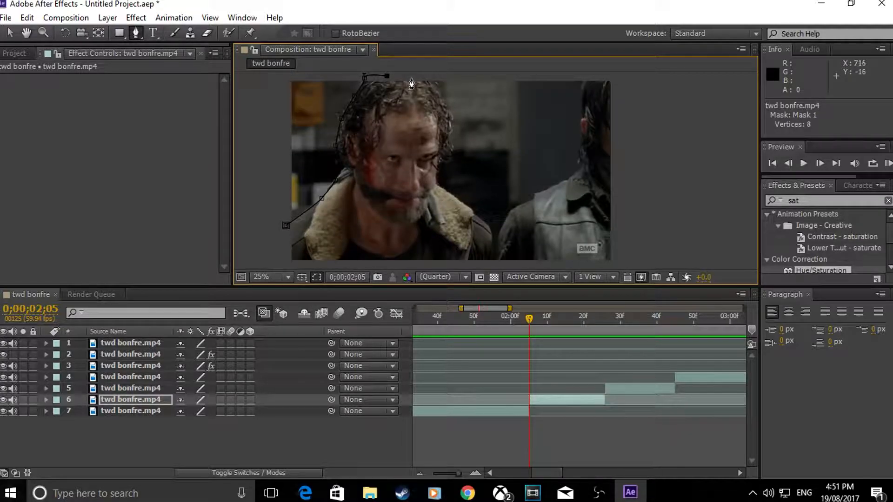
left_click_drag(452, 141, 446, 169)
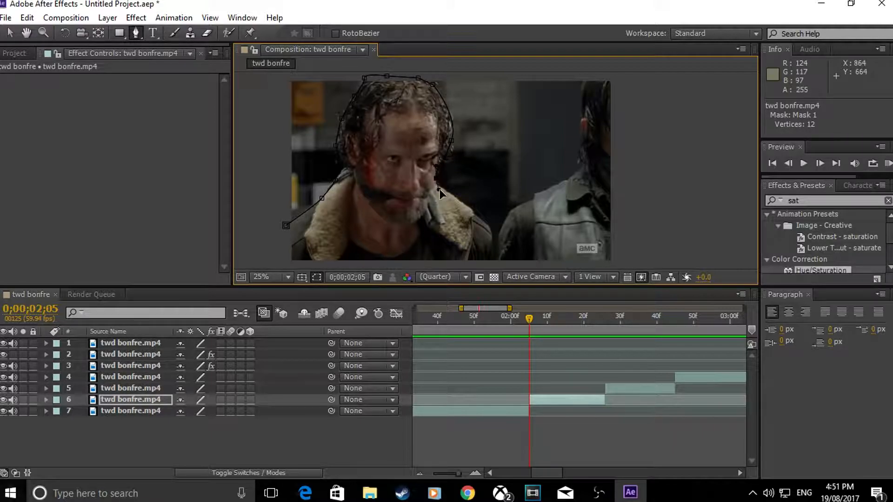
left_click(462, 203)
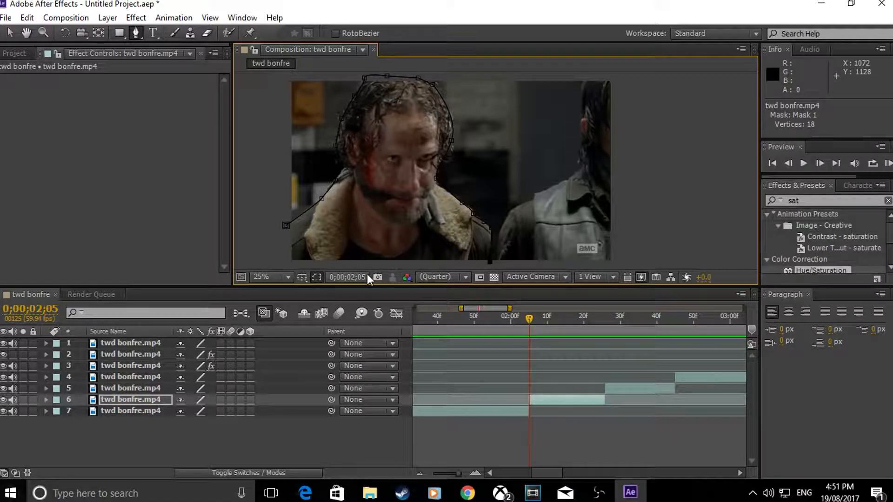
left_click(454, 266)
left_click(325, 265)
left_click(285, 264)
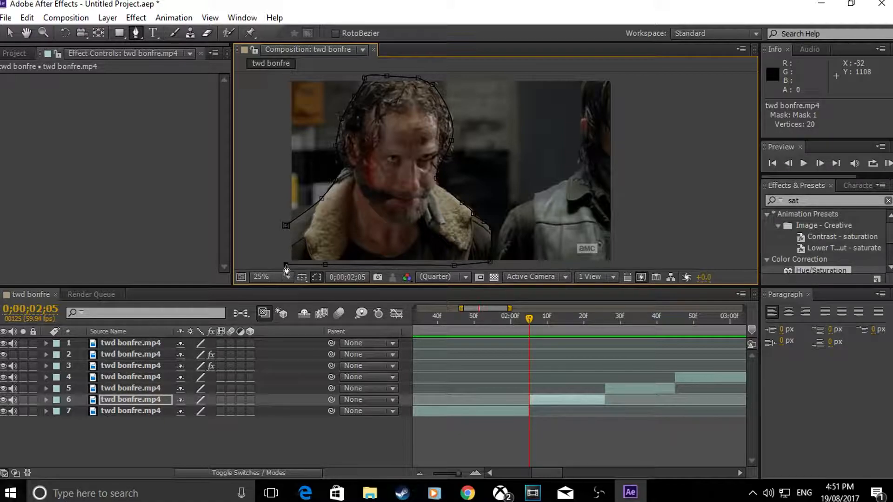
left_click(286, 225)
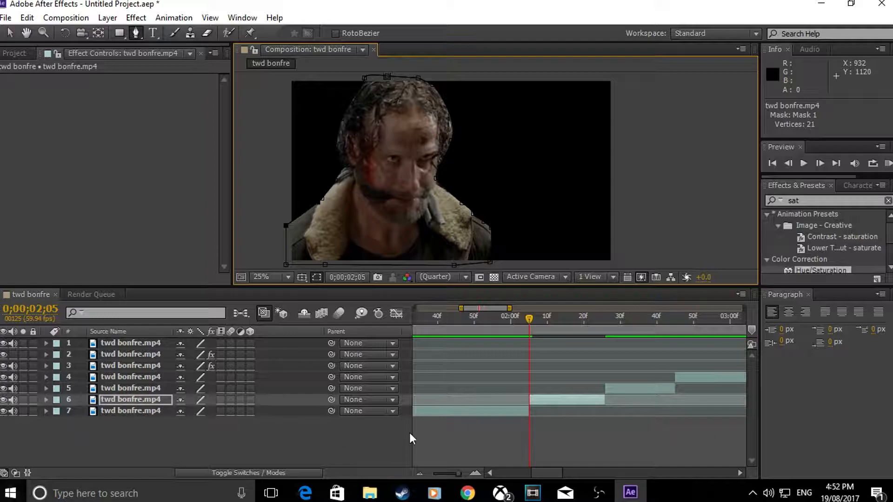
Step: Duplicate the masked layer 6 and delete Mask 1 from the lower copy, layer 7
left_click(557, 397)
key("ctrl+c")
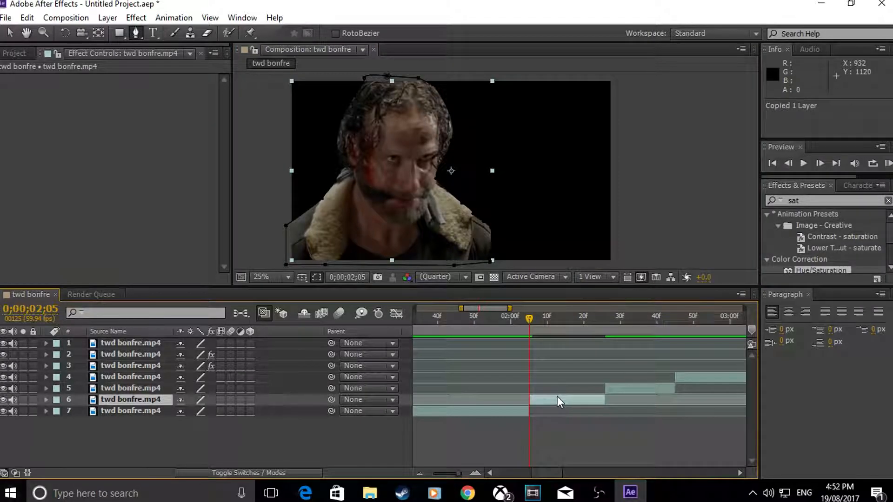
key("ctrl+v")
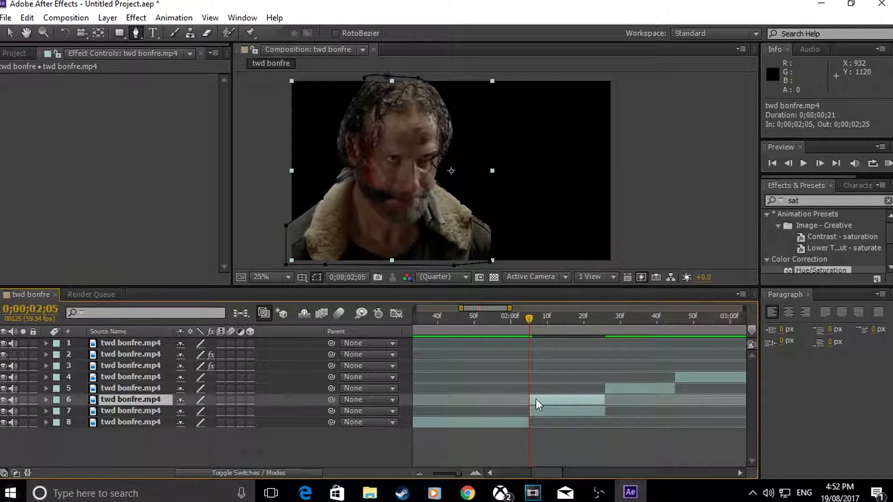
left_click(116, 410)
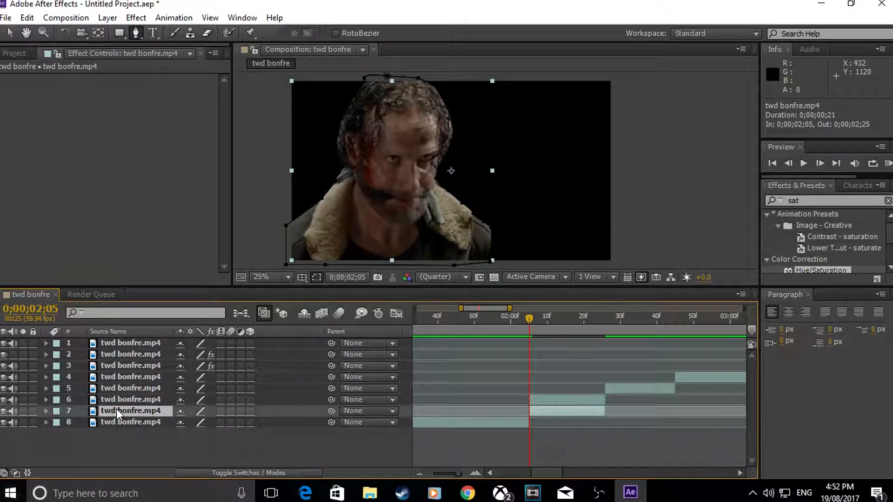
key("m")
left_click(95, 422)
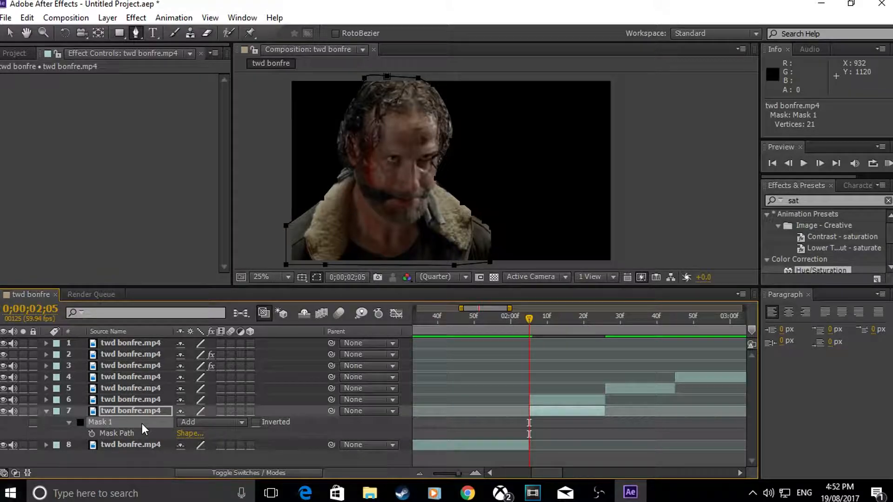
key("Delete")
Step: Freeze the masked layer 6 on its frame at 0;00;02;05
mouse_move(529, 319)
left_mouse_down()
mouse_move(539, 319)
mouse_move(528, 331)
left_mouse_up()
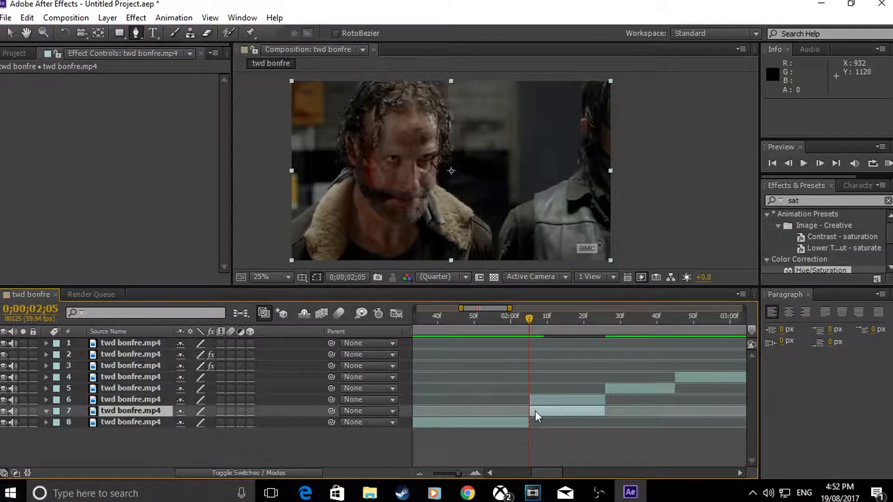
left_click_drag(529, 319, 529, 340)
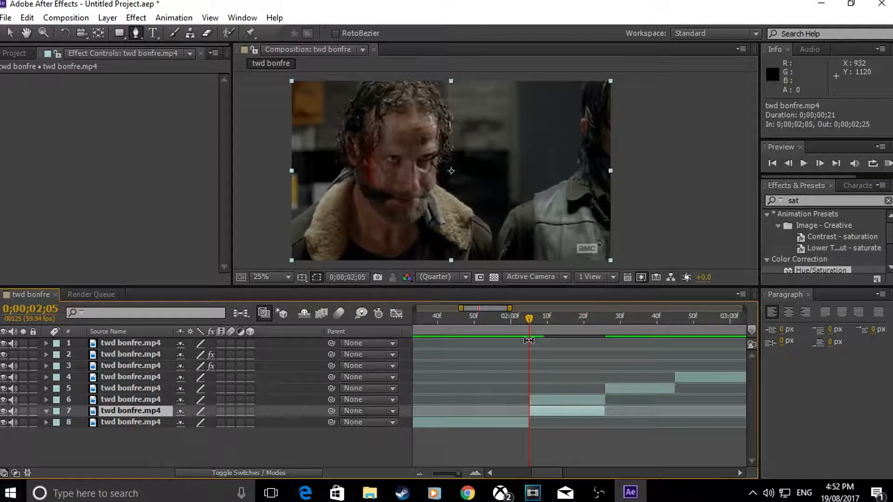
left_click(538, 398)
left_click(537, 413)
mouse_move(531, 320)
left_mouse_down()
mouse_move(566, 326)
mouse_move(531, 328)
left_mouse_up()
left_click_drag(532, 317, 528, 338)
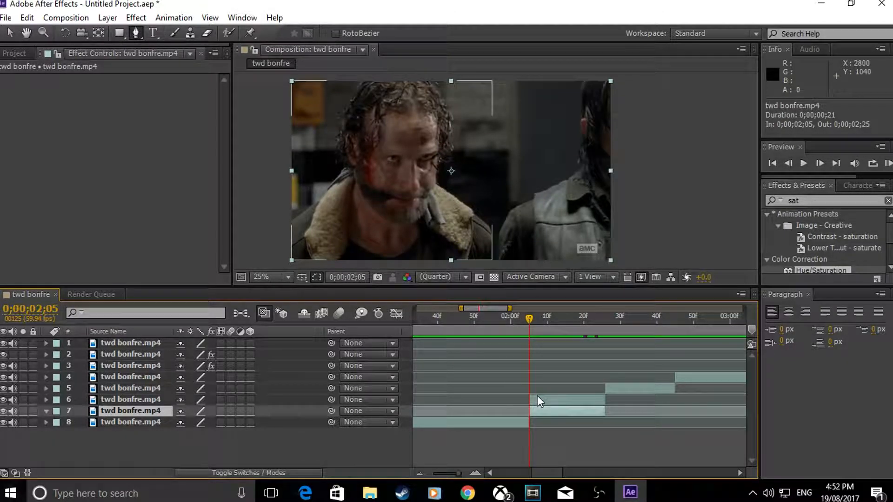
right_click(537, 398)
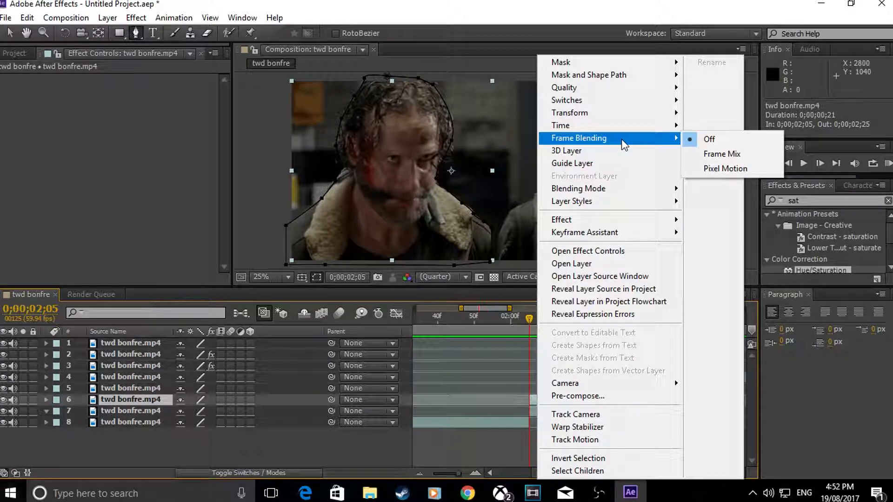
mouse_move(622, 124)
left_click(726, 170)
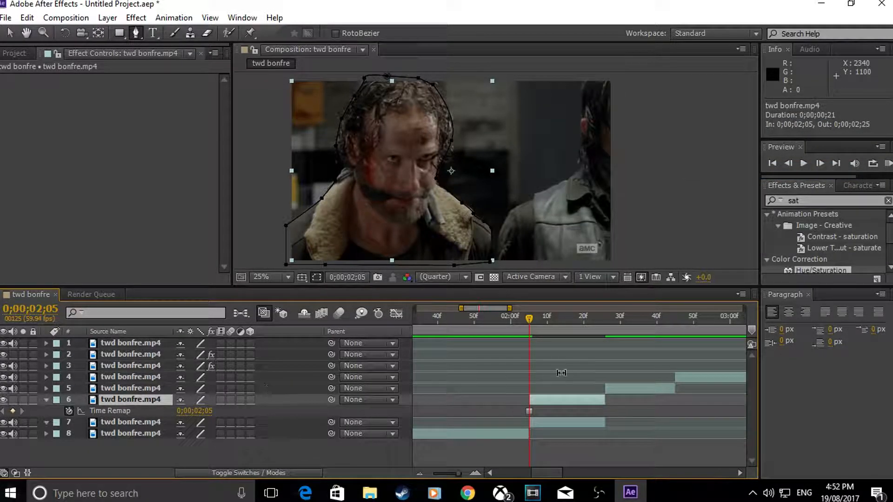
Step: Freeze the unmasked background layer 7 on its frame at 0;00;02;05
left_click_drag(523, 319, 533, 348)
right_click(531, 423)
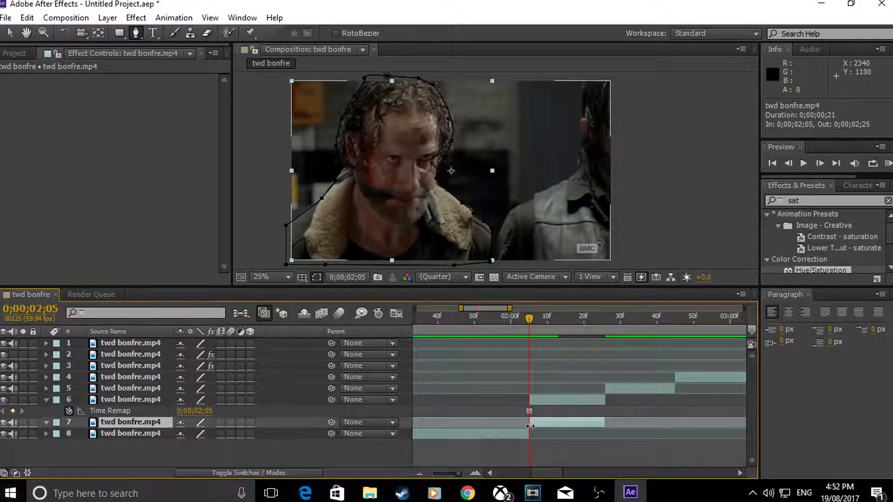
mouse_move(607, 86)
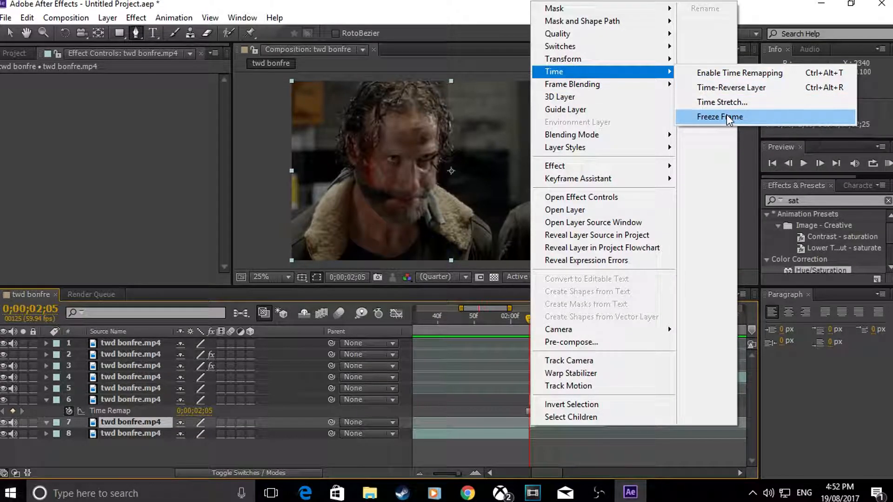
left_click(728, 117)
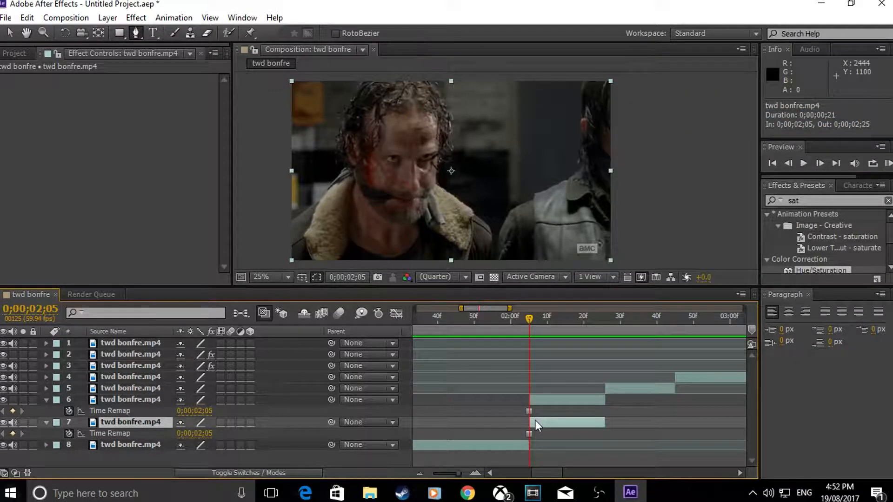
Step: Duplicate the frozen background layer 7 with the playhead at 0;00;02;05
left_click(536, 403)
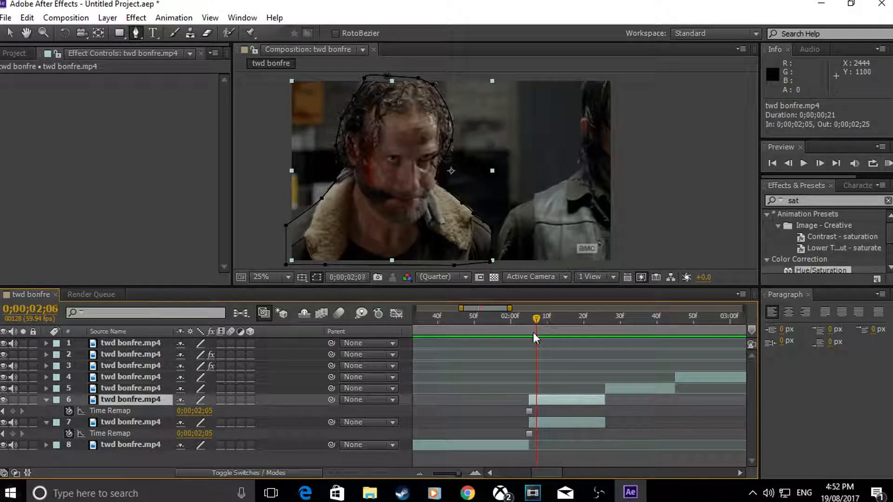
left_click(530, 425)
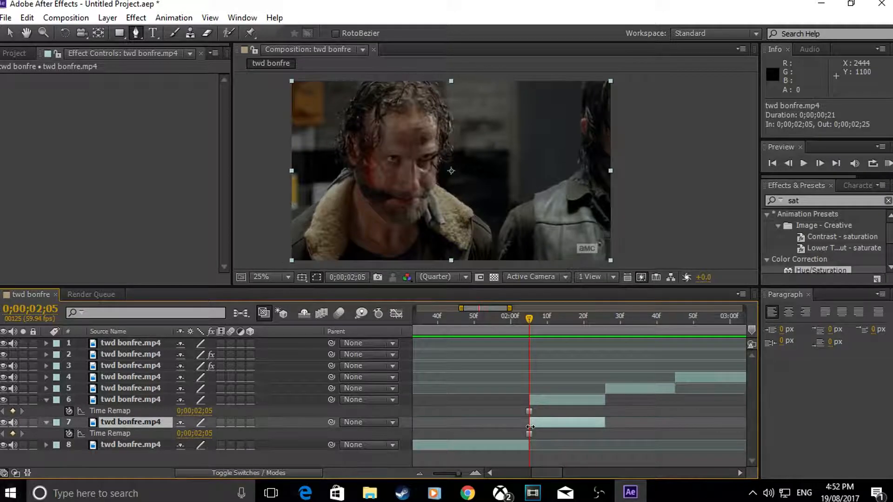
key("ctrl+d")
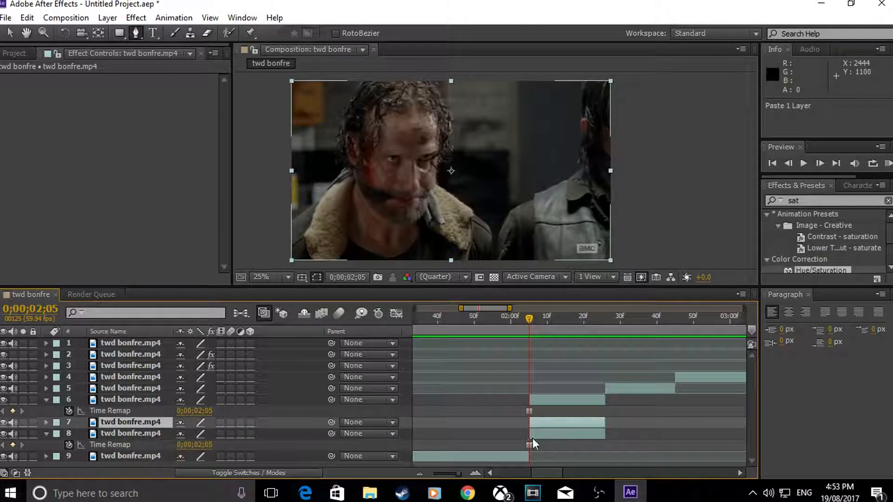
Step: Remove Time Remap from the lower background copy, layer 8, and hide that layer's video
left_click(533, 435)
right_click(534, 437)
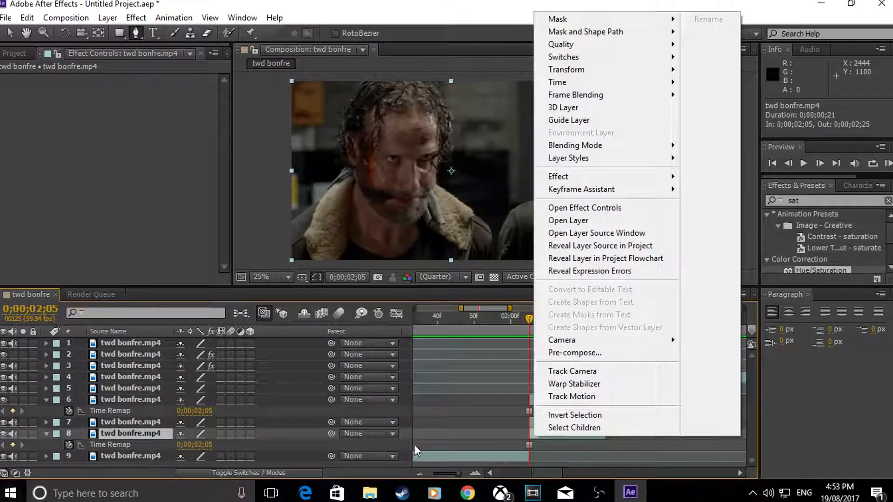
left_click(69, 445)
right_click(555, 437)
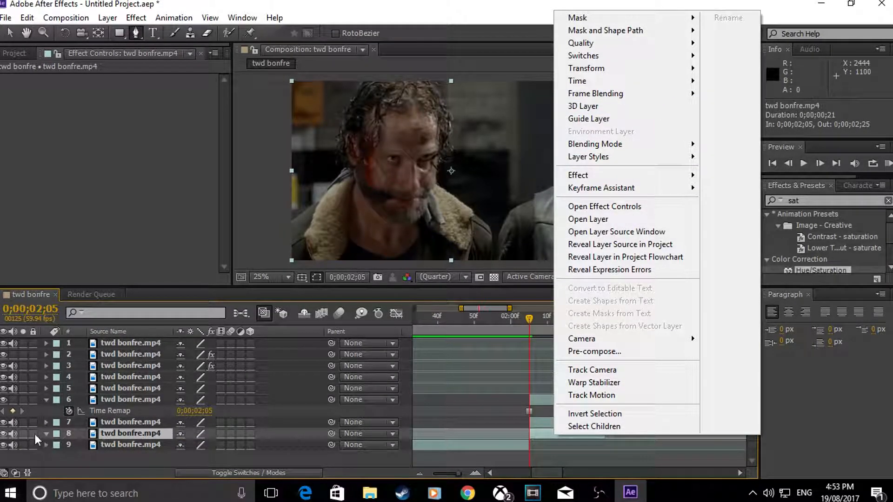
left_click(14, 424)
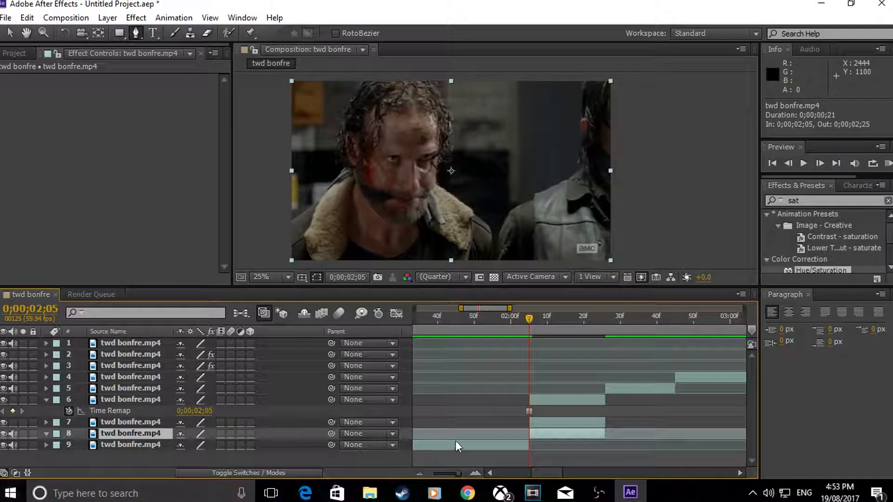
left_click(3, 434)
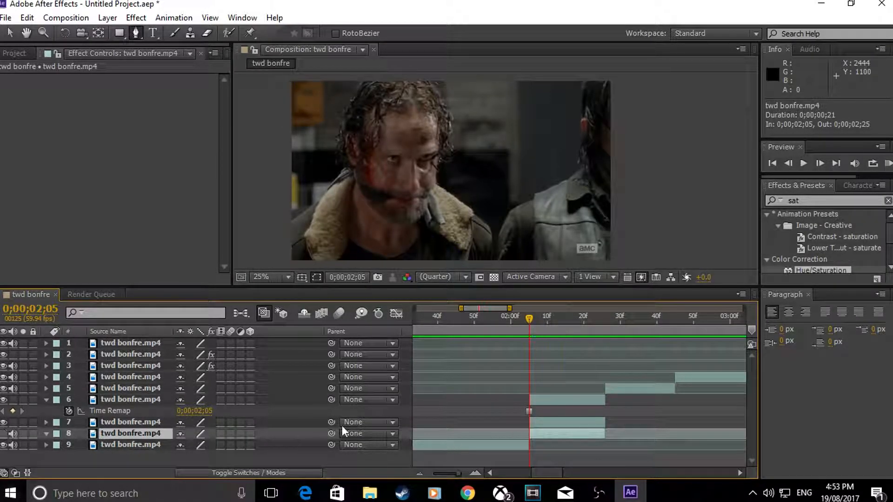
Step: Scrub and RAM preview the frozen shot, and return the playhead to 0;00;02;05
left_click_drag(532, 317, 587, 319)
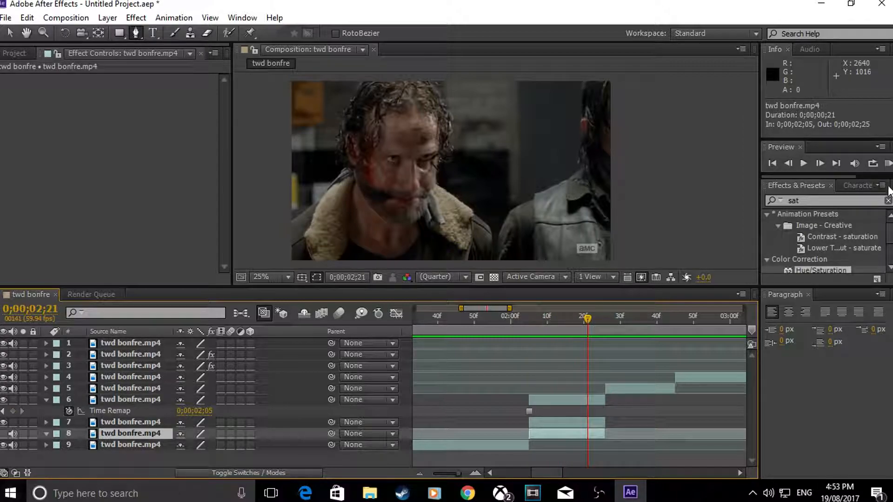
left_click(888, 163)
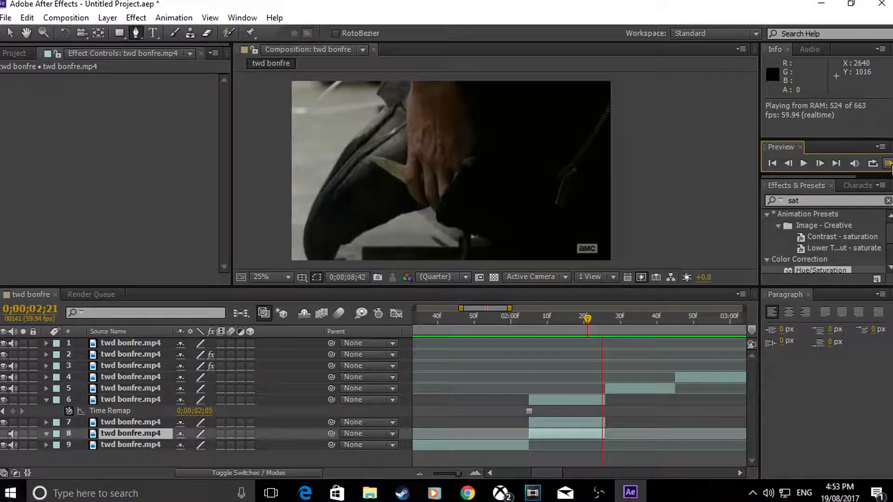
left_click(889, 164)
left_click_drag(587, 319, 523, 327)
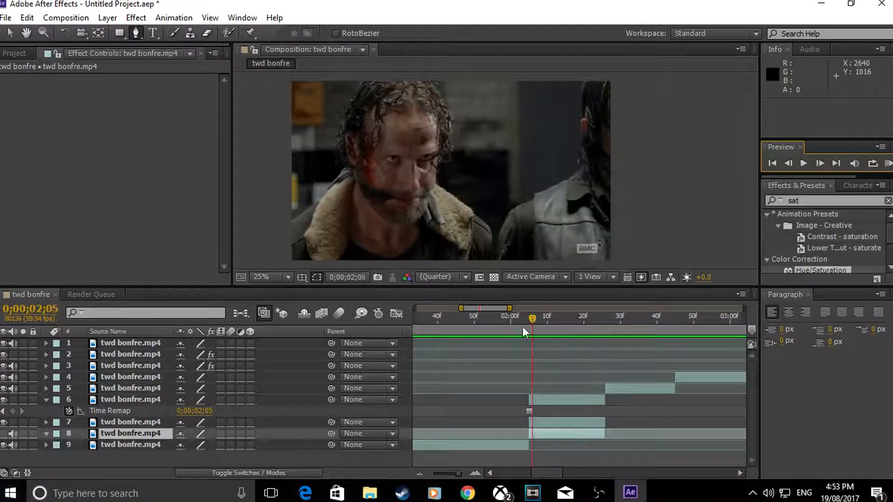
Step: Apply the custom s_zebrafy preset to background layer 7 and set its Phase Start to 0.090
left_click(536, 422)
left_click(530, 402)
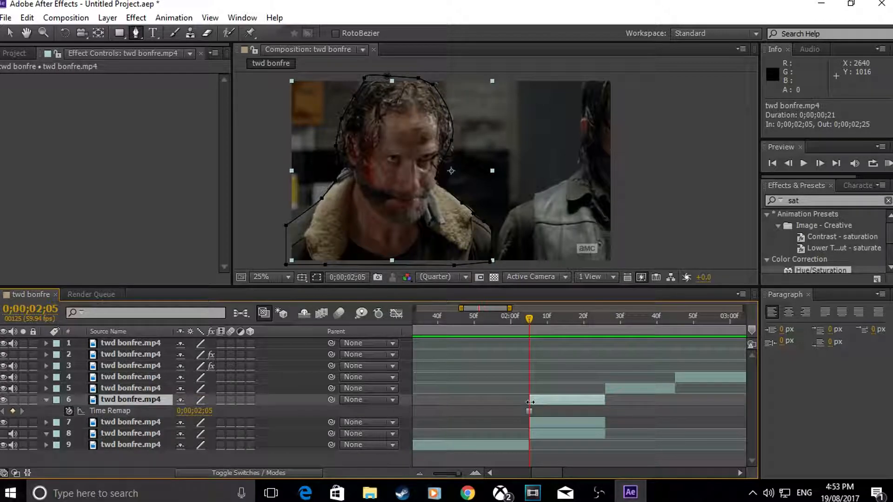
key("u")
key("u")
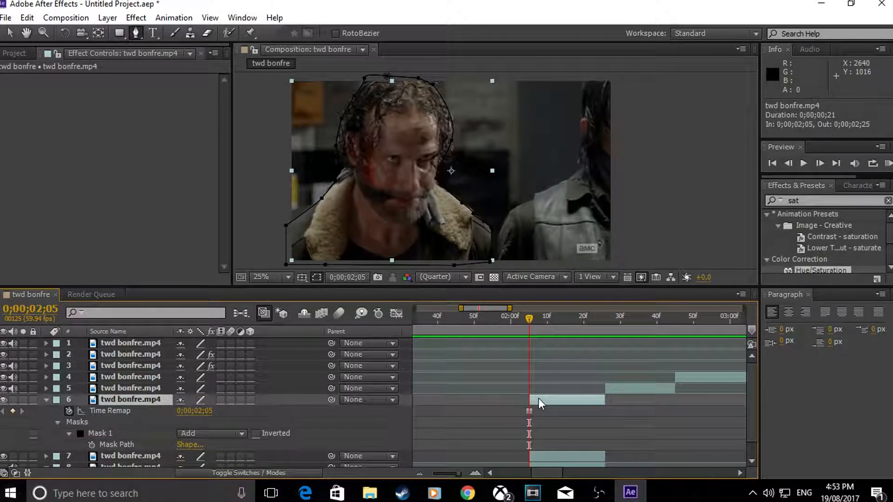
key("u")
left_click(533, 413)
left_click_drag(808, 202, 742, 208)
type("s")
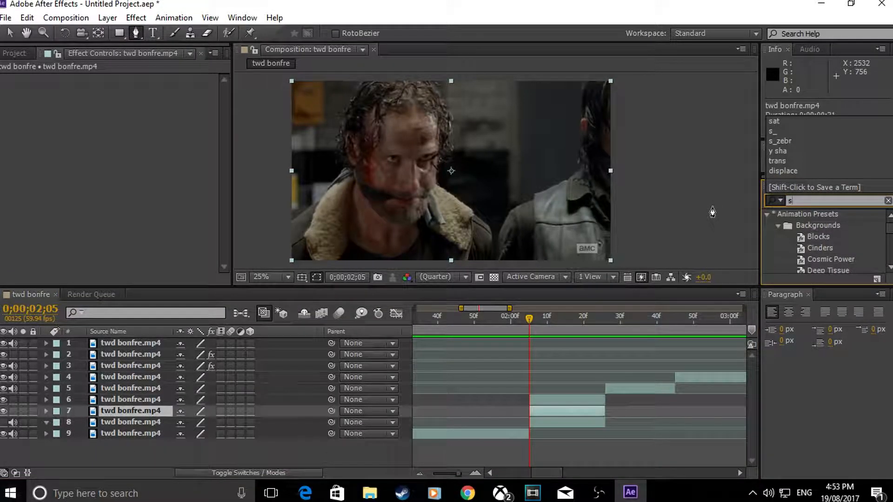
type("_")
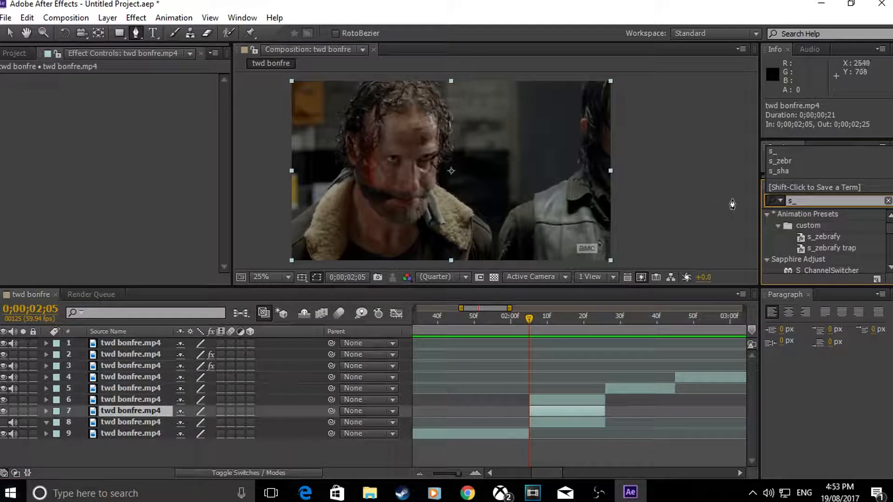
left_click_drag(836, 233, 560, 412)
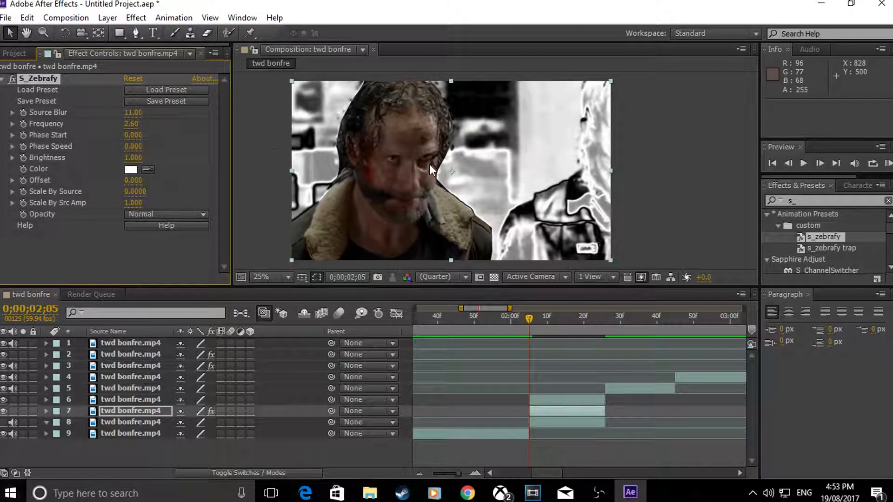
mouse_move(136, 136)
left_mouse_down()
mouse_move(165, 140)
mouse_move(140, 140)
left_mouse_up()
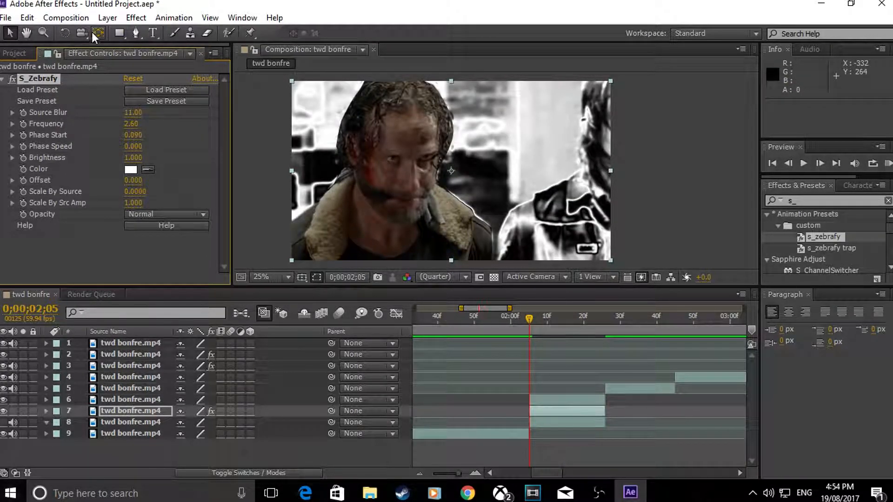
Step: Draw a closed, slanted four-point mask on layer 7 that cuts across the frame's upper-left corner and extends outside it
left_click(136, 36)
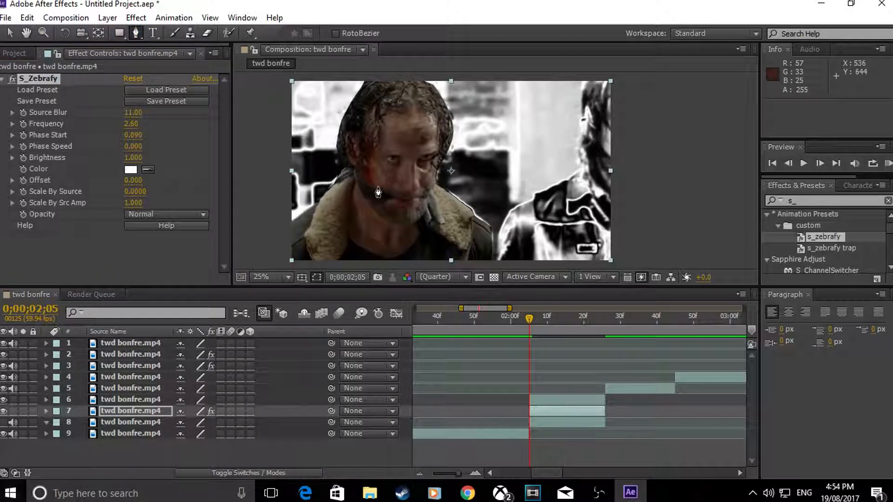
left_click(549, 411)
key("comma")
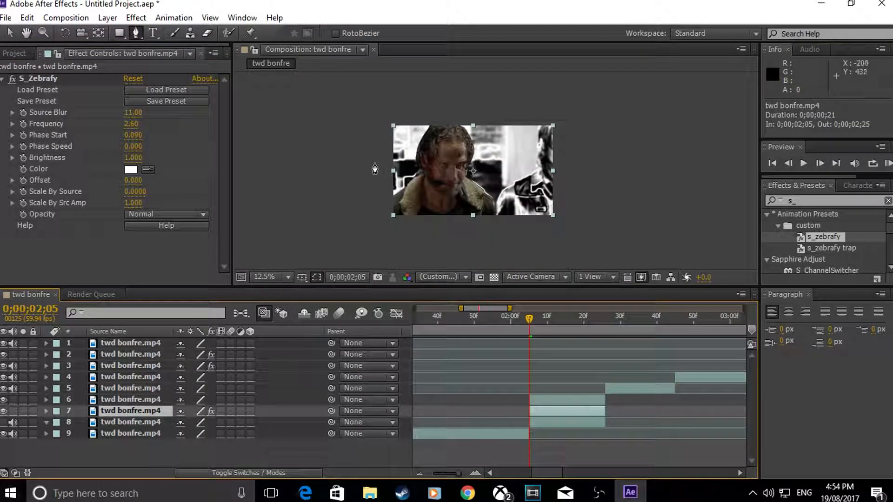
left_click(335, 171)
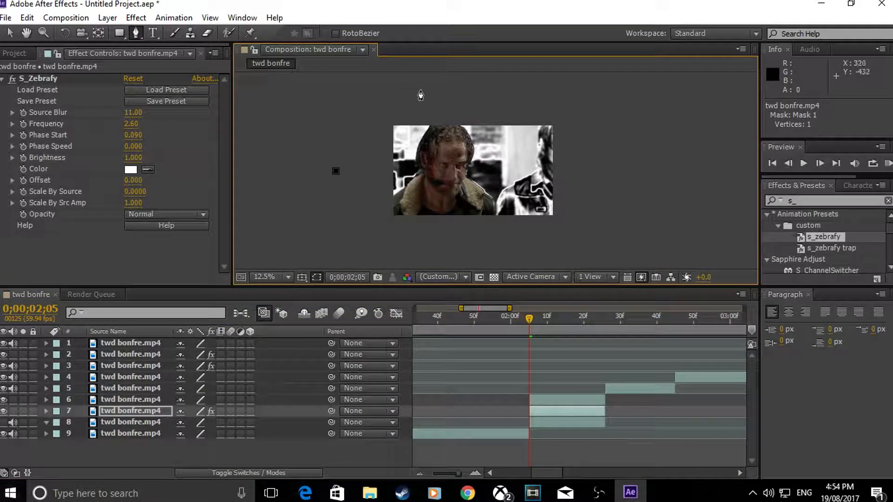
left_click(405, 85)
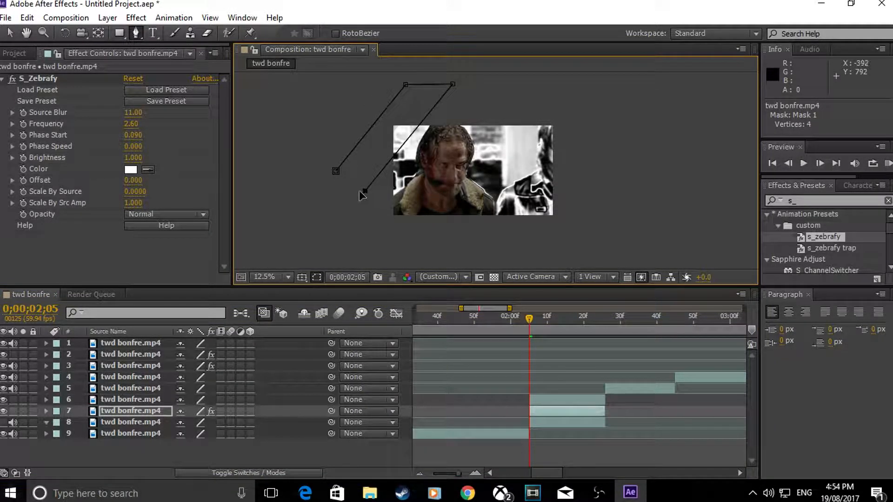
left_click(336, 171)
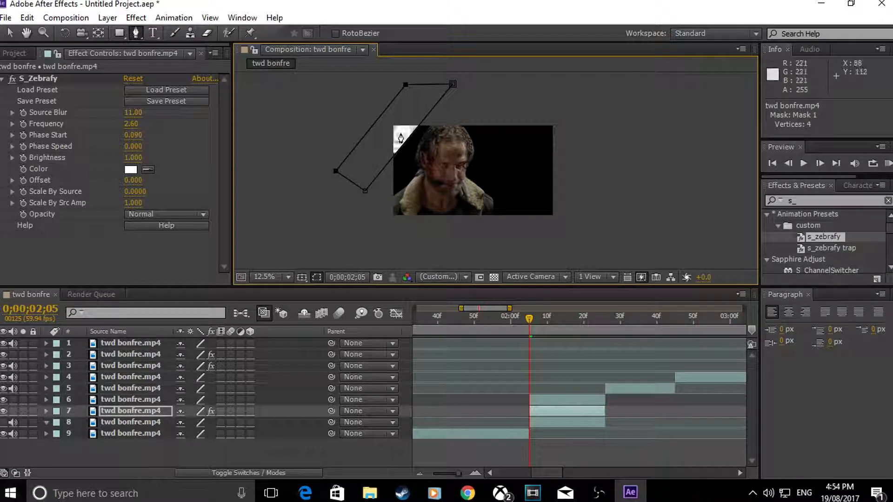
Step: Duplicate the masked layer 7 and delete the effects and masks from the lower copy, layer 8
left_click(548, 412)
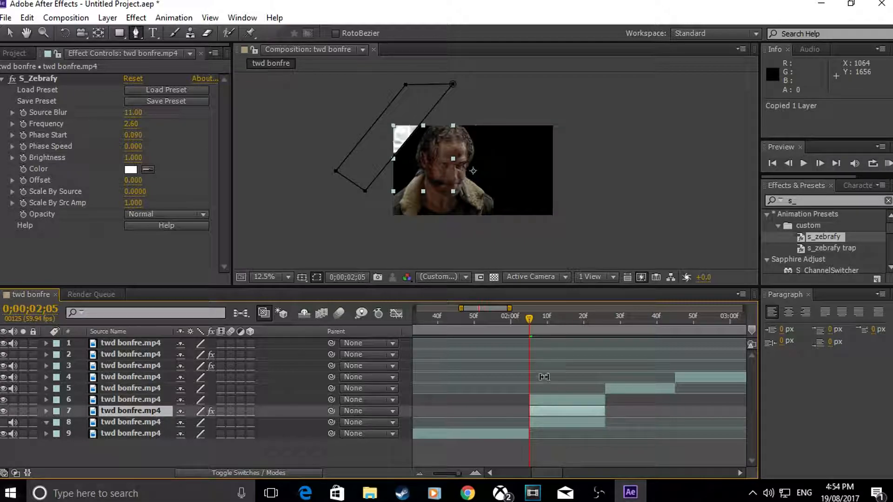
key("ctrl+d")
left_click(539, 423)
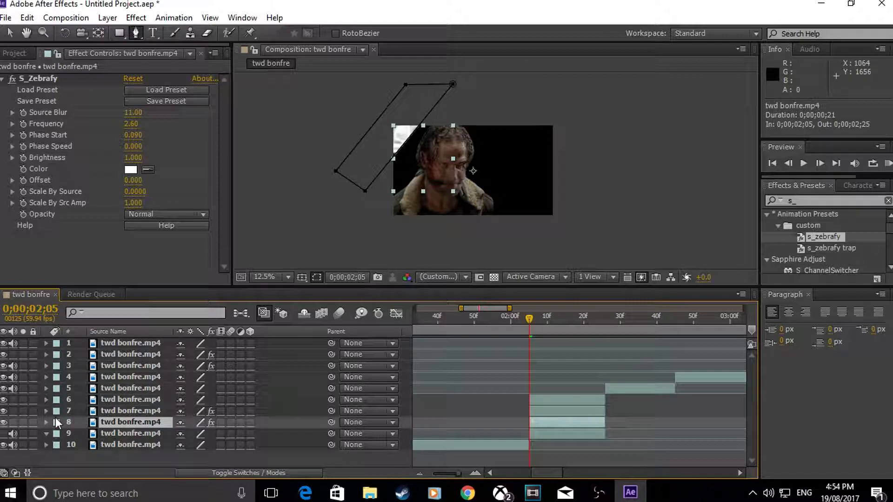
left_click(44, 423)
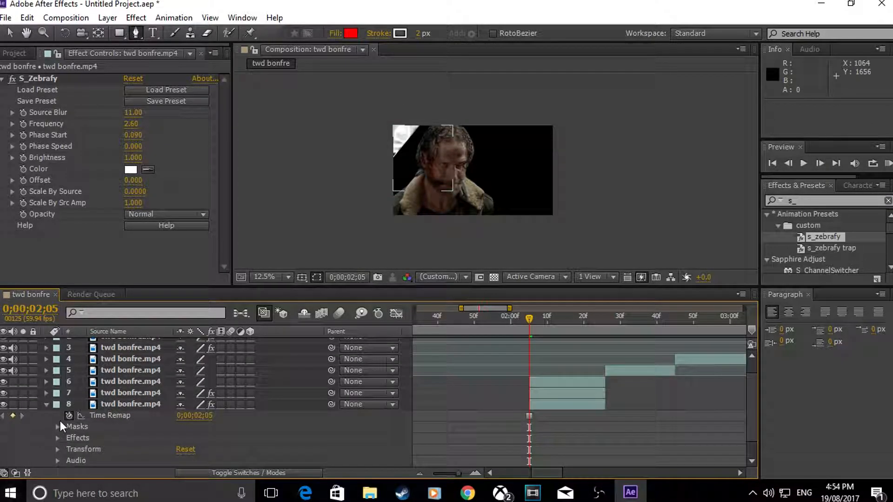
left_click(104, 415)
left_click(752, 458)
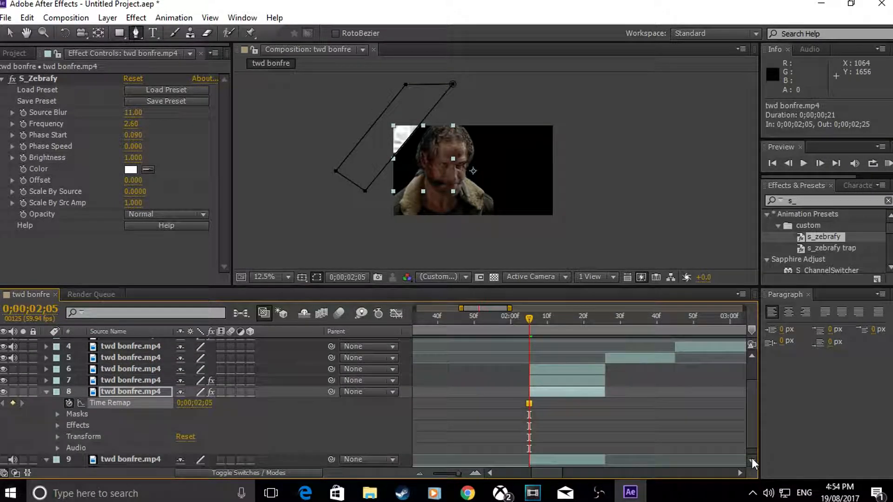
left_click(752, 458)
left_click(87, 415)
key("Delete")
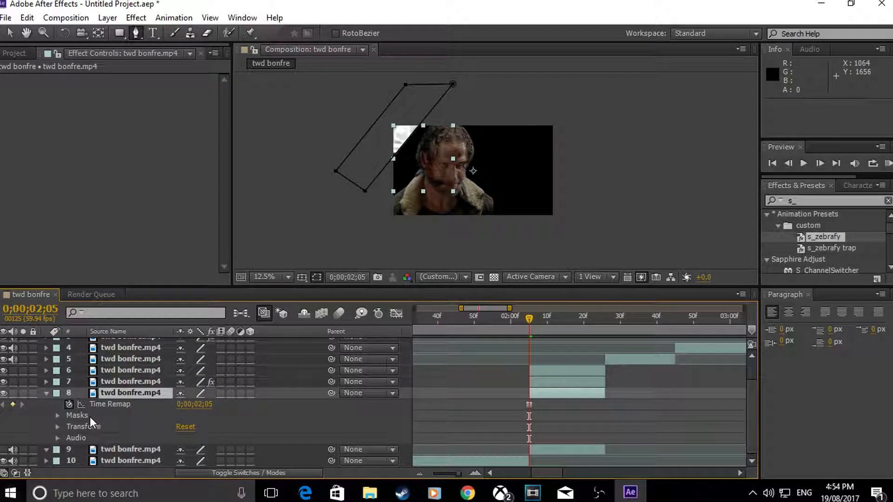
left_click(90, 416)
key("Delete")
Step: Return the playhead to 0;00;02;05 and collapse layer 8's expanded properties
mouse_move(531, 319)
left_mouse_down()
mouse_move(551, 325)
mouse_move(523, 331)
mouse_move(531, 335)
left_mouse_up()
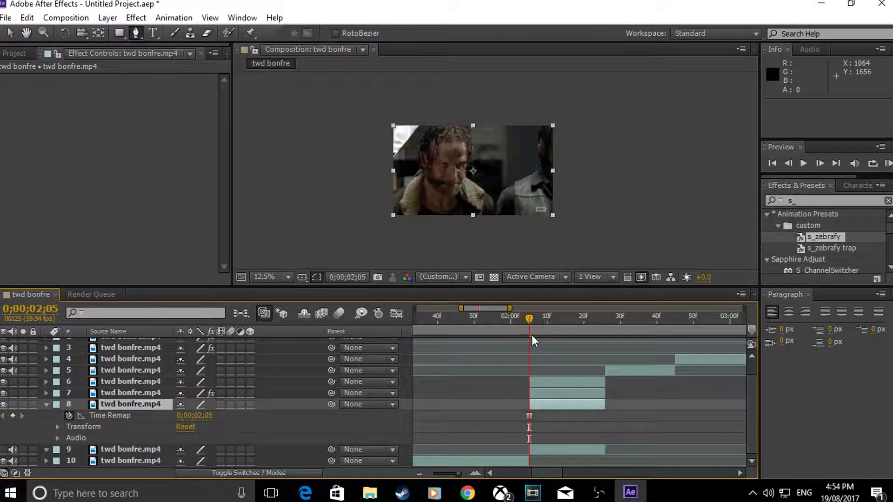
left_click(533, 403)
key("u")
left_click(533, 410)
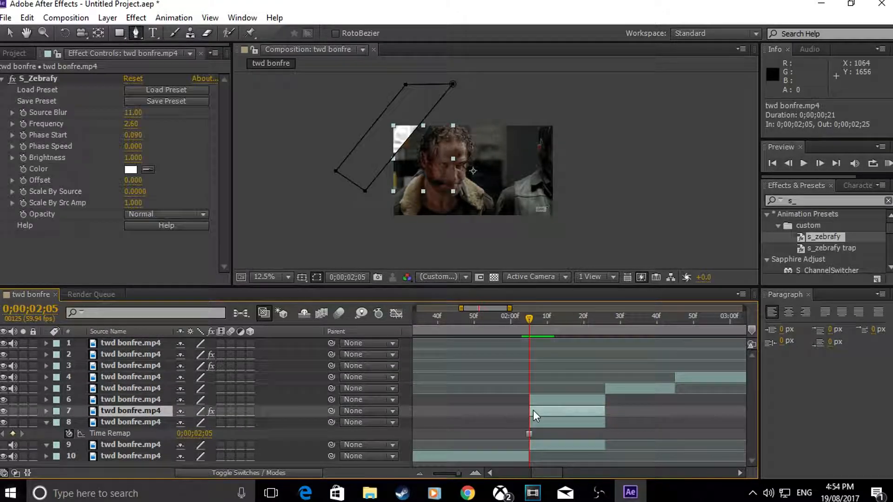
left_click(535, 423)
key("u")
Step: Add a Mask Path keyframe for layer 7's Mask 1 at 0;00;02;05 and activate the Selection tool
left_click(532, 410)
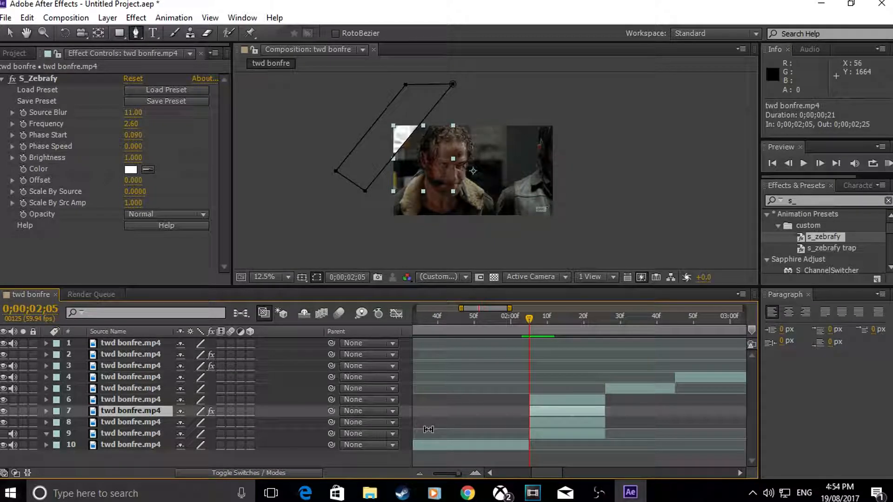
key("m")
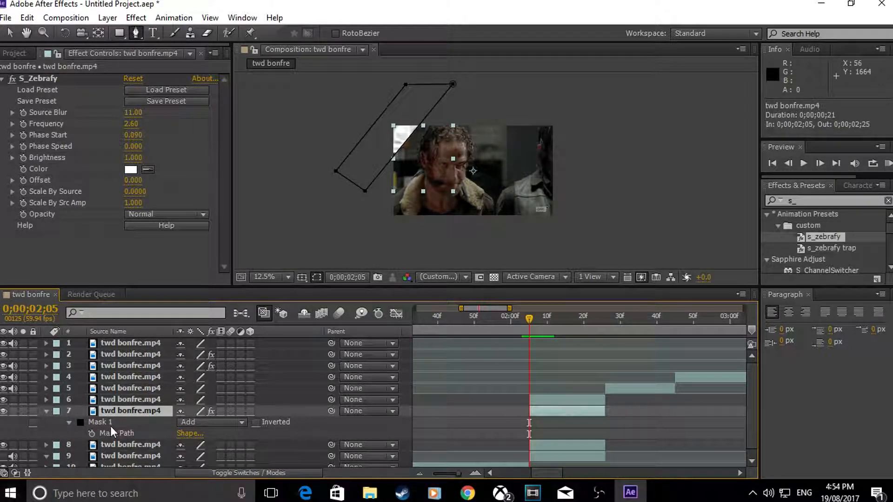
left_click(93, 432)
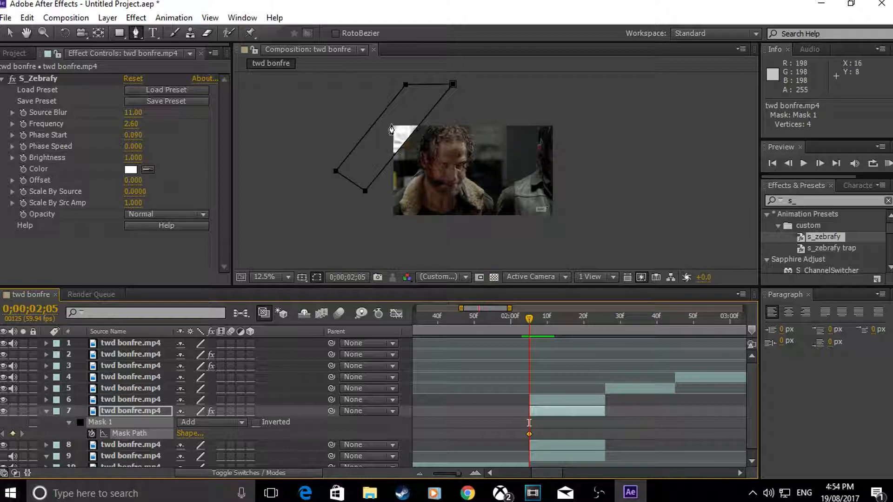
left_click(11, 34)
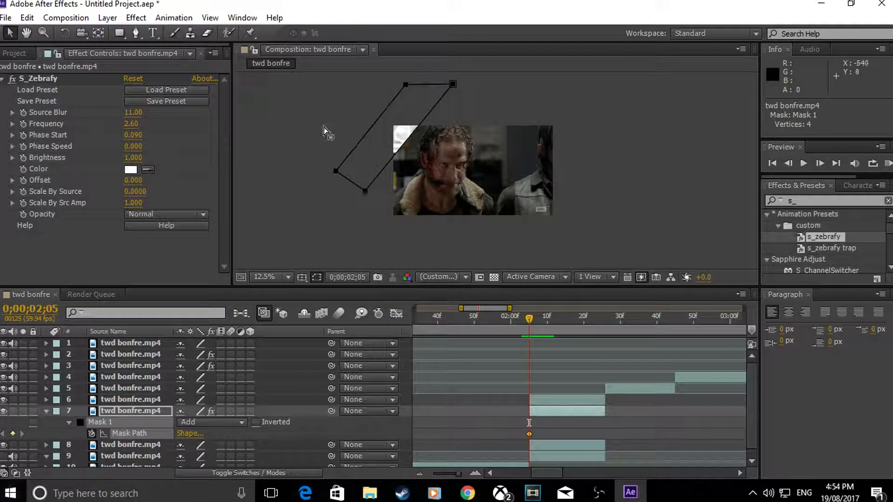
Step: At 0;00;02;25, move layer 7's whole Mask 1 diagonally down so it crosses the man and the middle of the frame
left_click(362, 147)
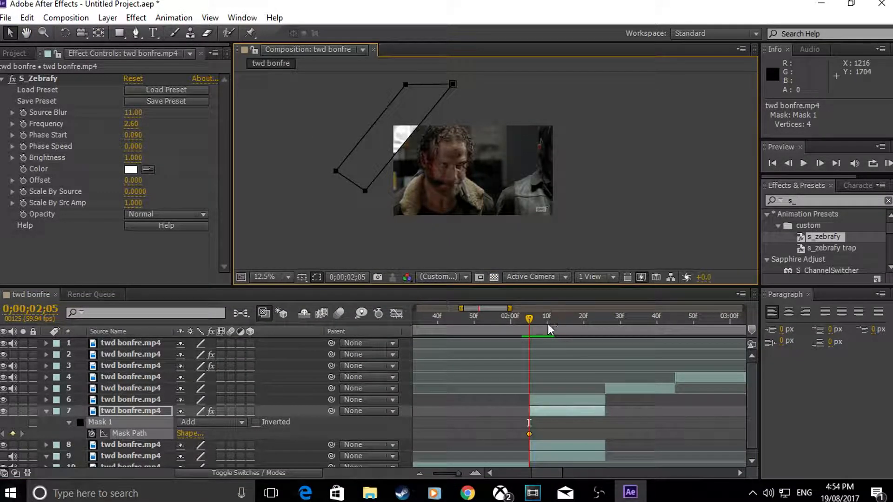
left_click_drag(529, 320, 601, 348)
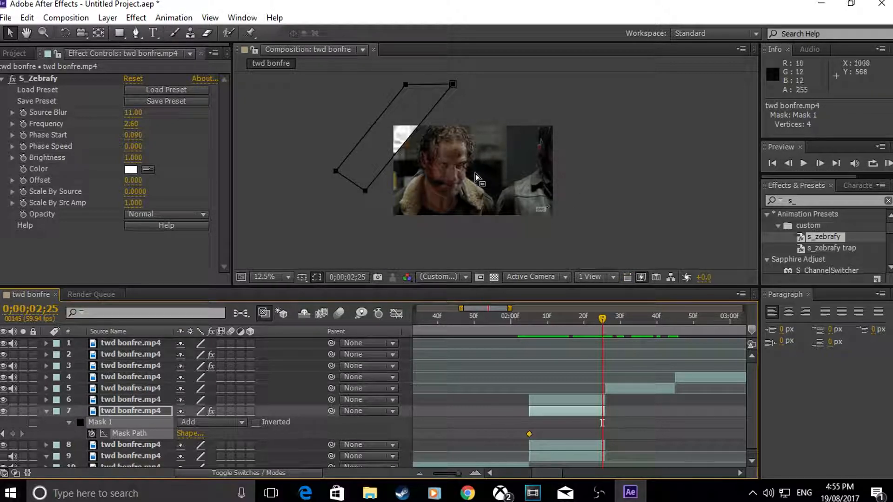
left_click_drag(389, 166, 457, 206)
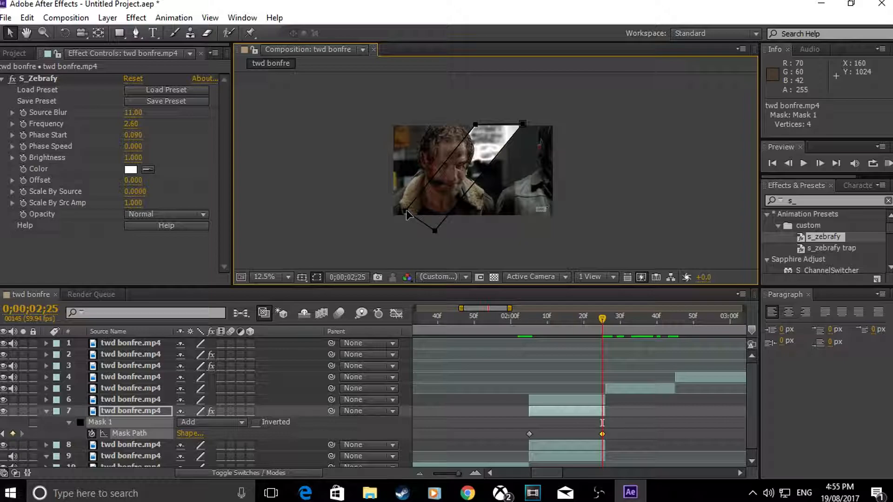
Step: Reshape Mask 1 at 0;00;02;25 with the Pen tool, pulling its lower-left corner outside the frame and raising its upper edge above the frame
double_click(406, 213)
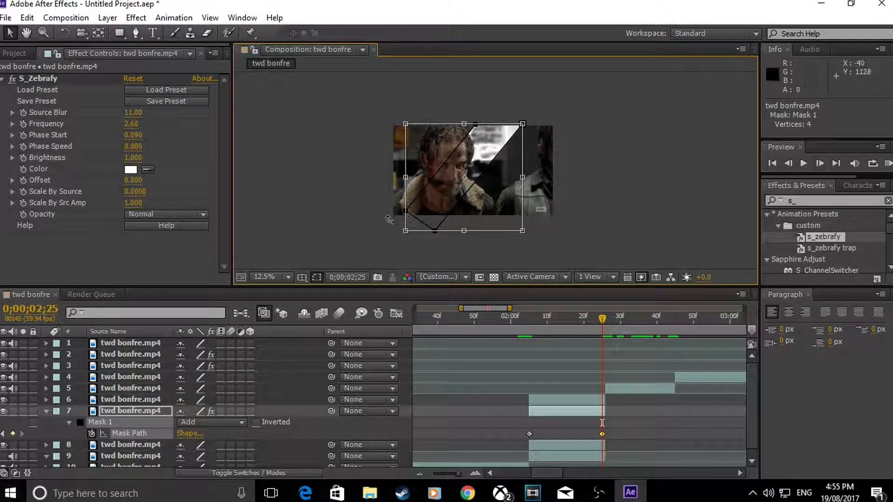
left_click(151, 421)
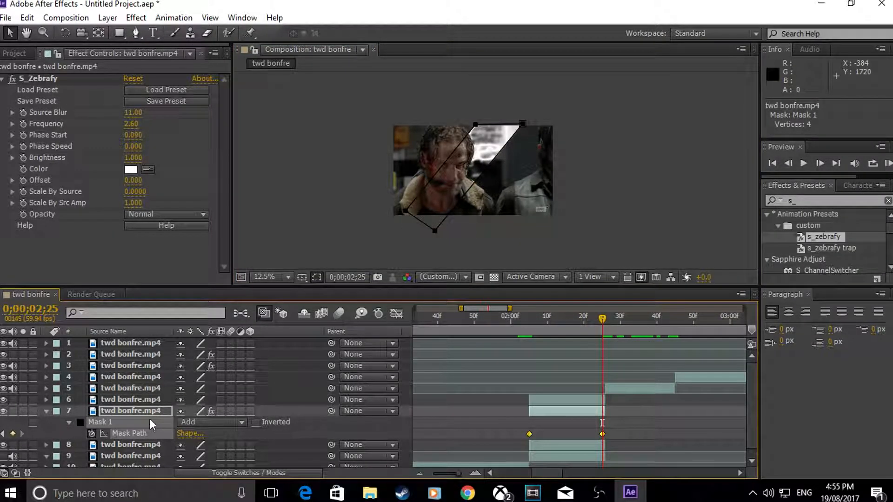
left_click(406, 212)
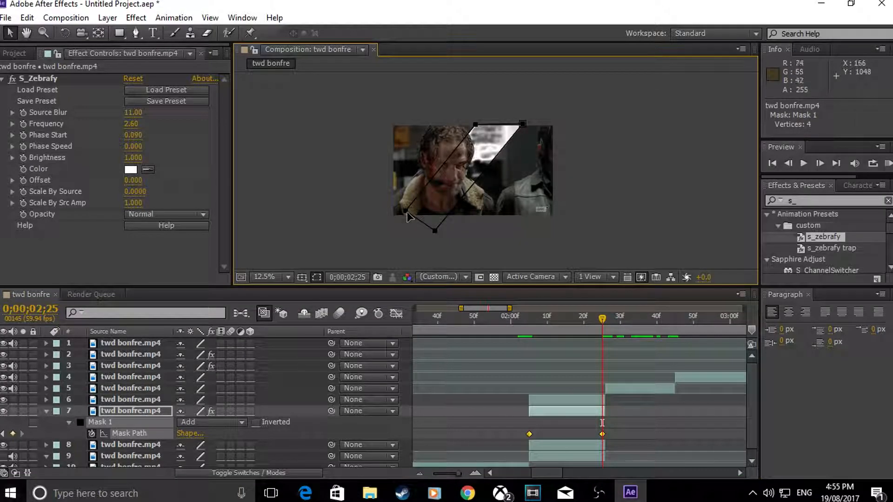
left_click(136, 33)
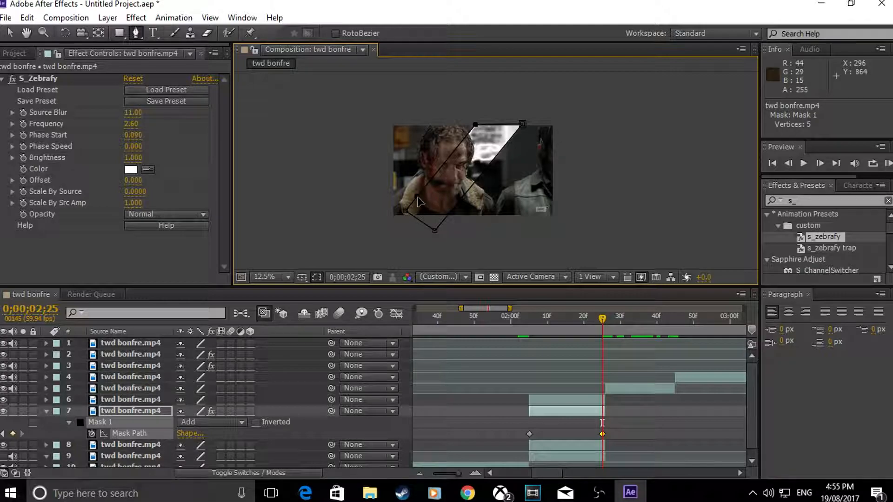
left_click(408, 210)
left_click(564, 265)
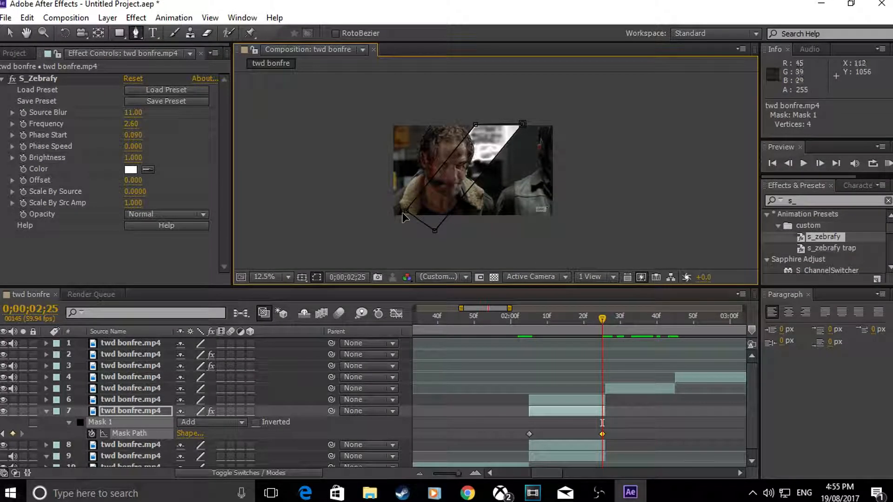
left_click_drag(405, 212, 394, 231)
left_click_drag(475, 125, 526, 122)
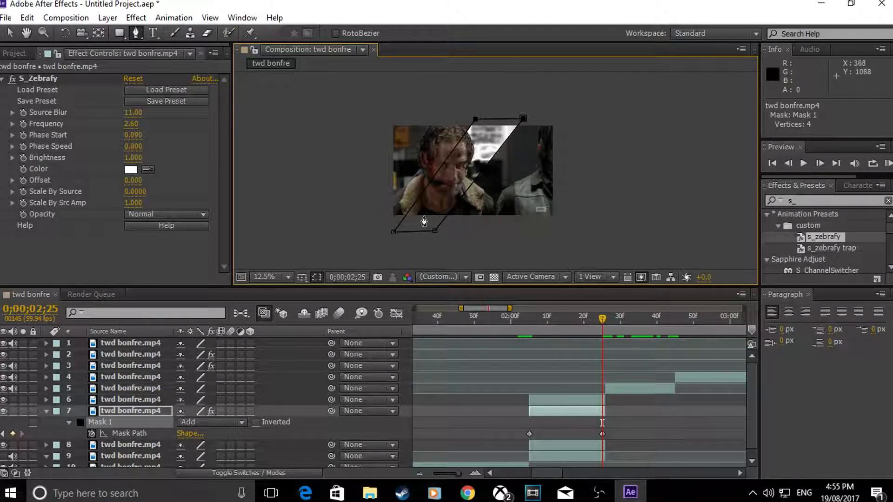
left_click_drag(393, 231, 389, 231)
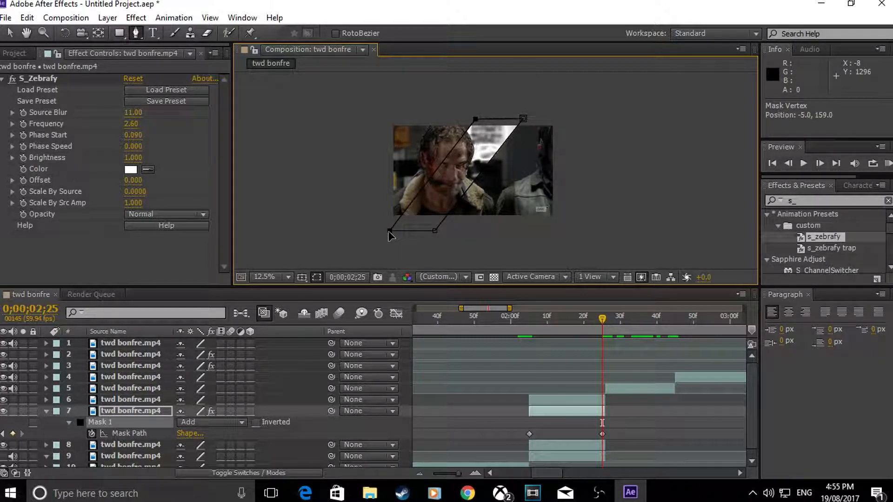
Step: Apply Easy Ease to both Mask Path keyframes of layer 7
left_click_drag(603, 318, 604, 377)
left_click_drag(624, 430, 497, 434)
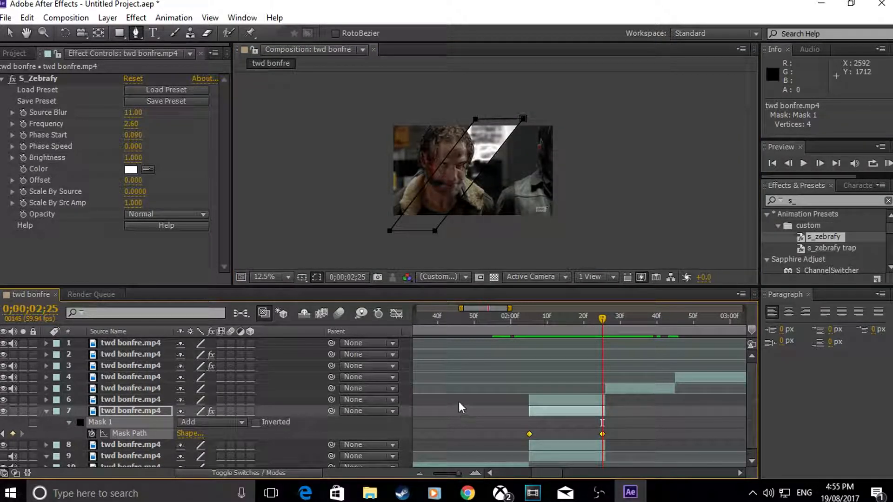
key("F9")
Step: Reshape the Mask Path speed graph into a sharp peak at the start with a long ease-out, and return to the layer bars
left_click(396, 313)
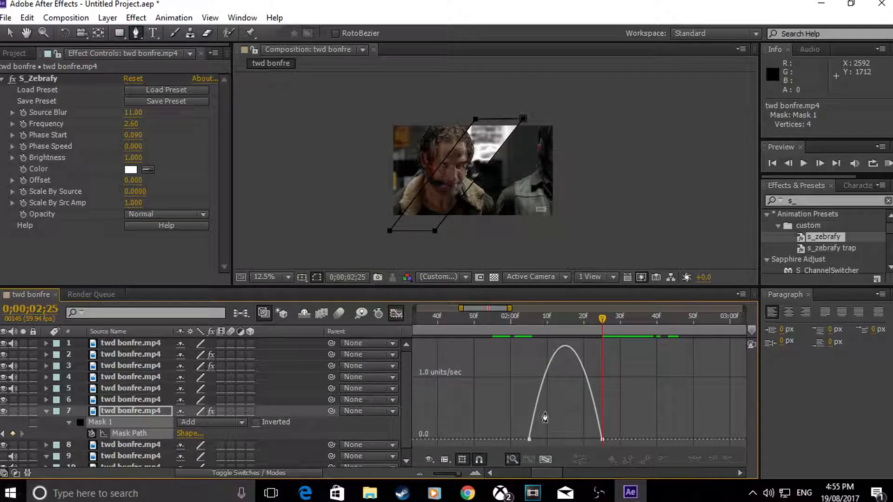
left_click_drag(544, 417, 530, 386)
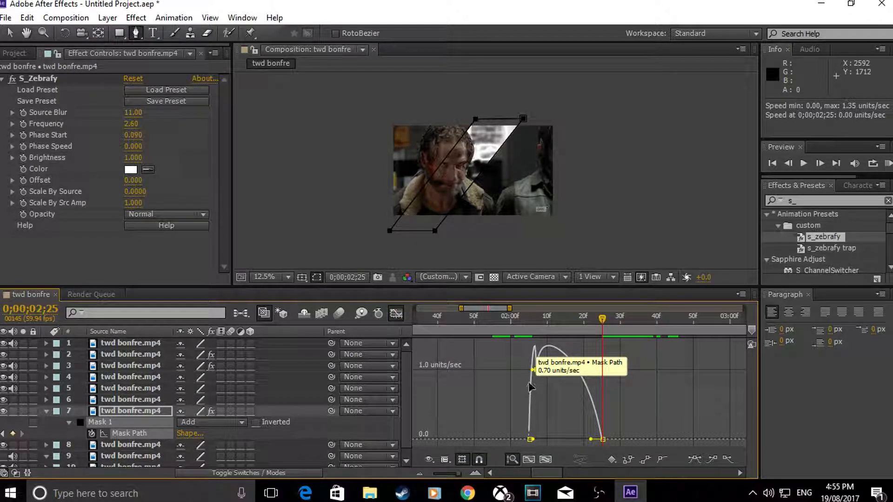
key("ctrl+z")
left_click(10, 32)
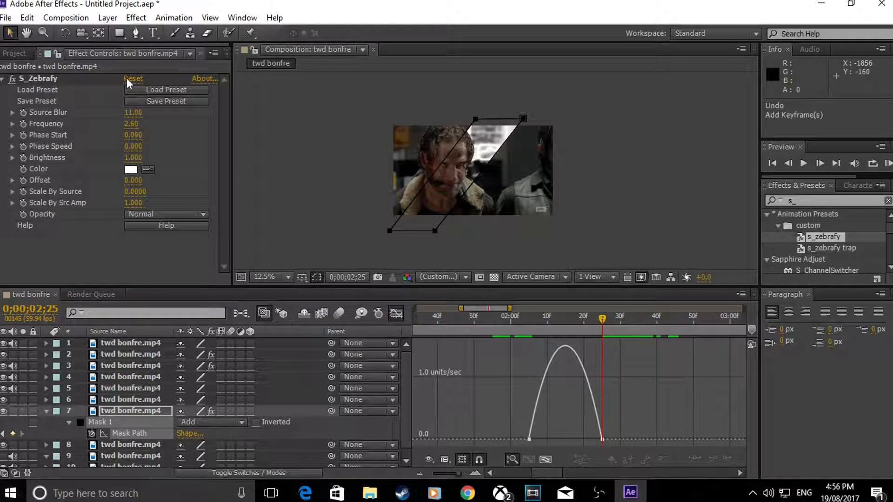
left_click(549, 365)
left_click_drag(540, 435, 530, 435)
left_click_drag(590, 434, 534, 435)
left_click_drag(590, 325, 603, 353)
key("shift+F3")
Step: Return the playhead to 0;00;02;05 and set layer 7's Mask 1 feather to 22.0,22.0 pixels
left_click_drag(551, 326, 528, 335)
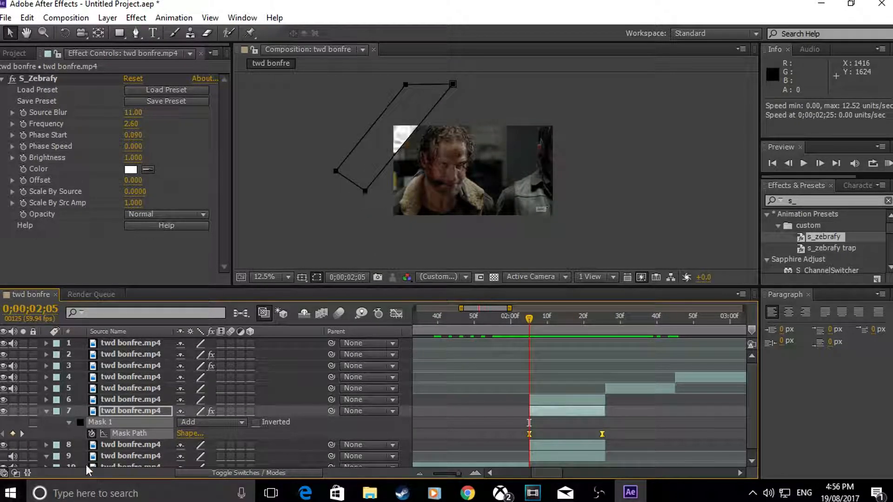
left_click(70, 422)
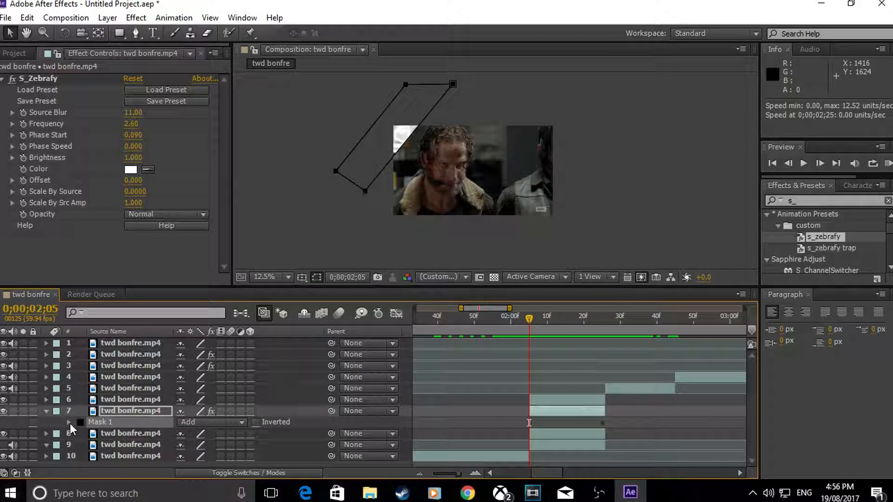
left_click(70, 423)
left_click_drag(196, 442, 214, 446)
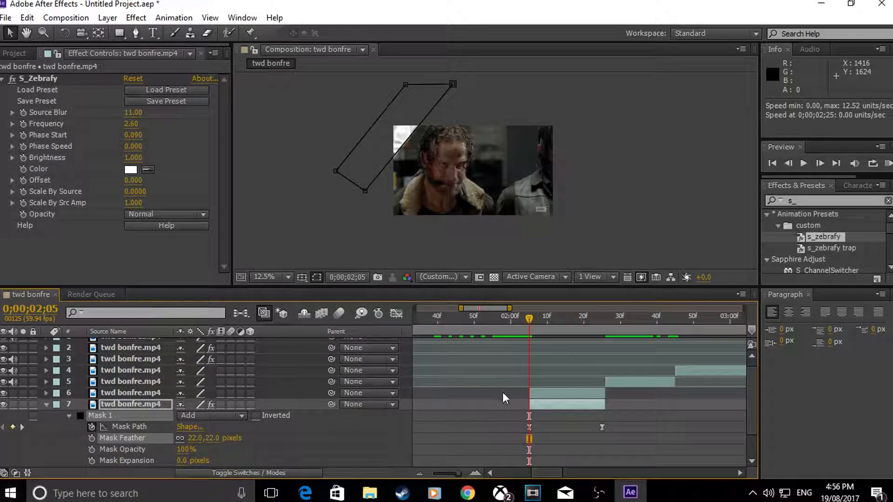
Step: Copy layer 7's Mask Path keyframe at 0;00;02;25
left_click_drag(530, 317, 601, 371)
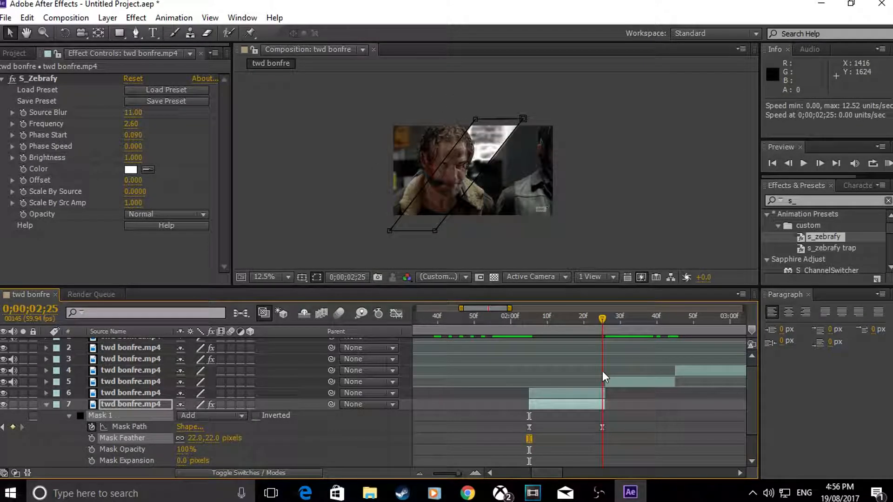
left_click(602, 427)
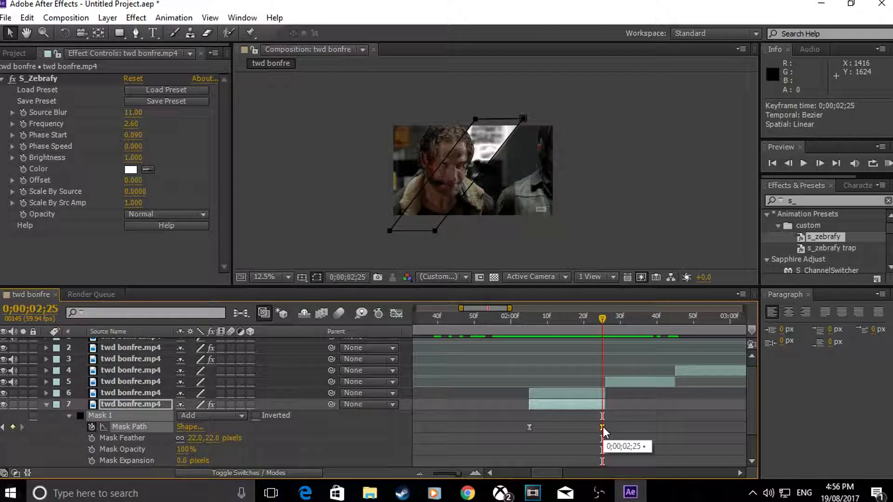
key("ctrl+c")
Step: Move the playhead to 0;00;02;26, where layer 5 begins, and collapse layer 7's expanded properties
left_click(606, 380)
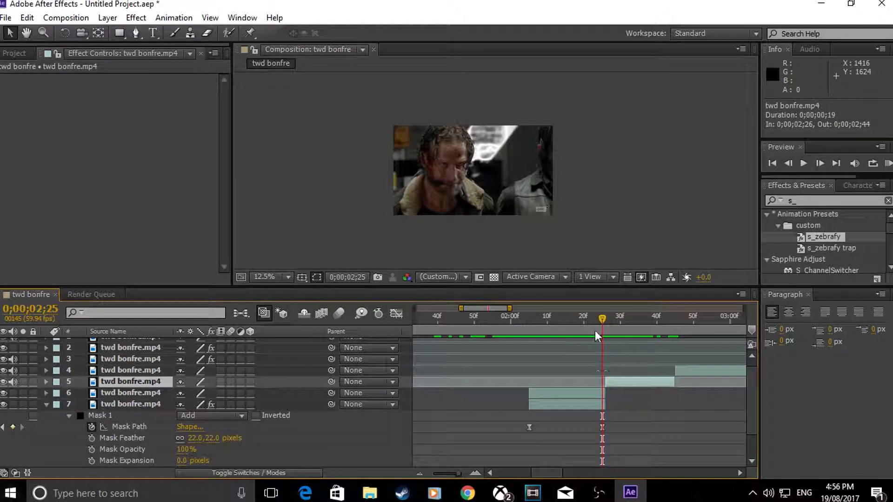
left_click_drag(602, 320, 606, 320)
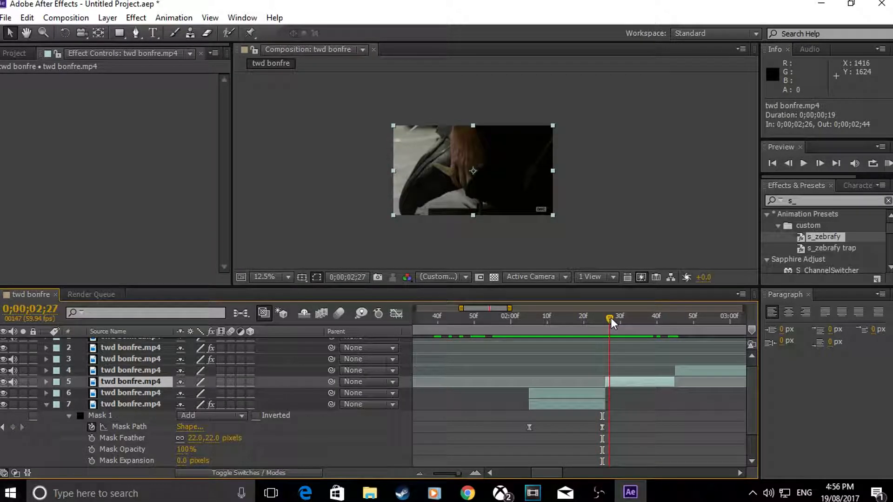
left_click(589, 405)
key("u")
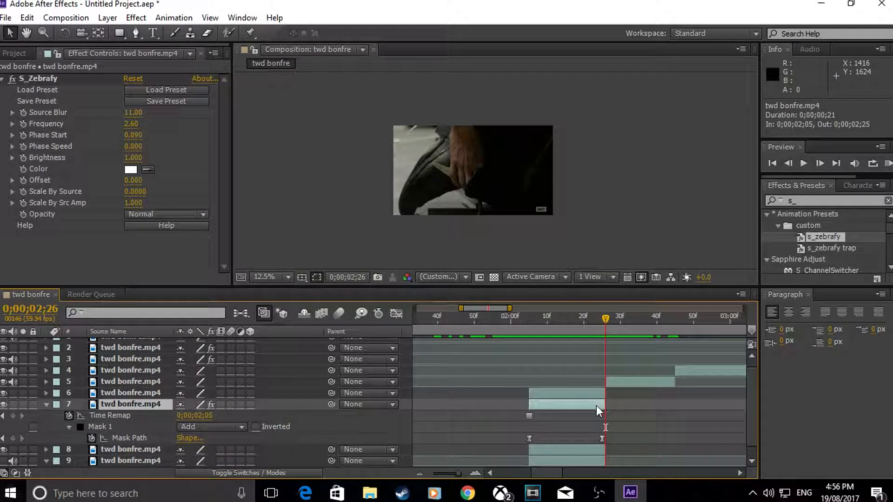
key("u")
Step: Draw a closed eight-point Pen mask on layer 5 around the hand and the pointed object it holds, extending above the frame
left_click(614, 387)
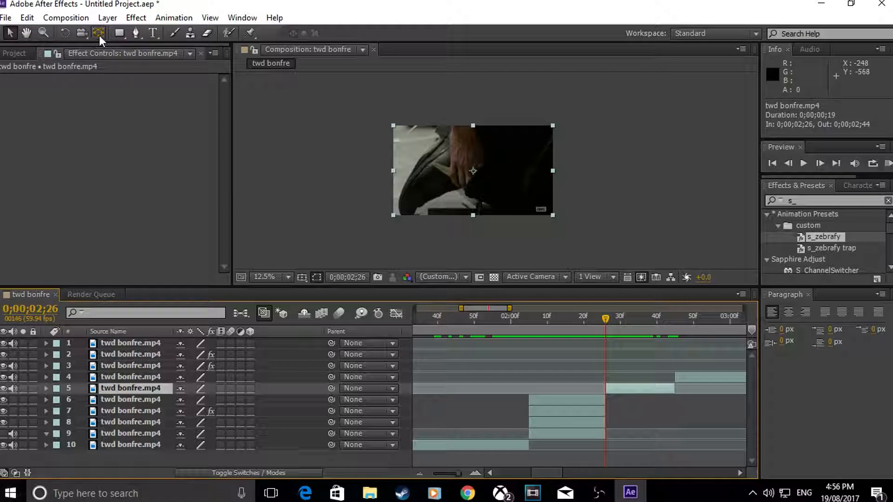
key("g")
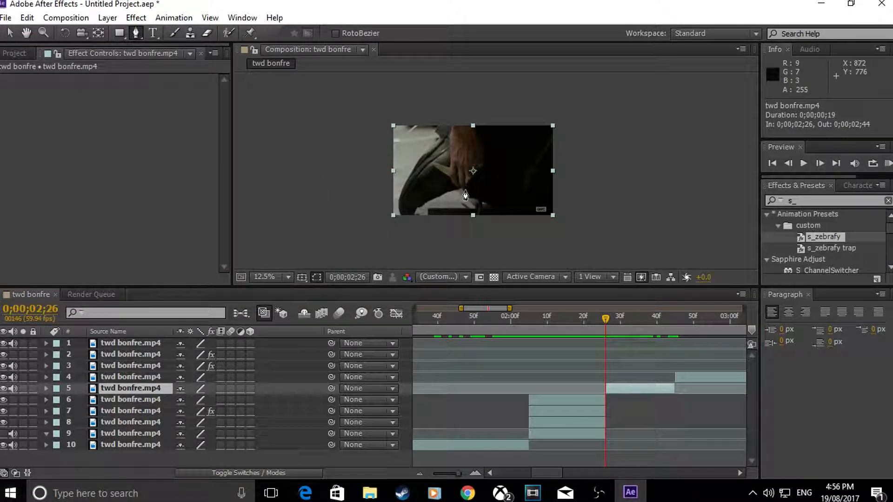
left_click(462, 190)
scroll(439, 178, "up", 2)
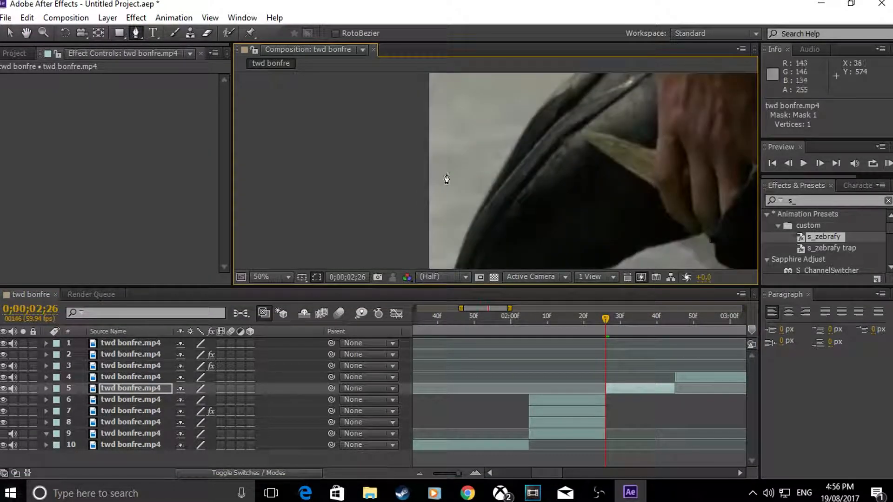
scroll(596, 188, "down", 2)
scroll(597, 188, "up", 1)
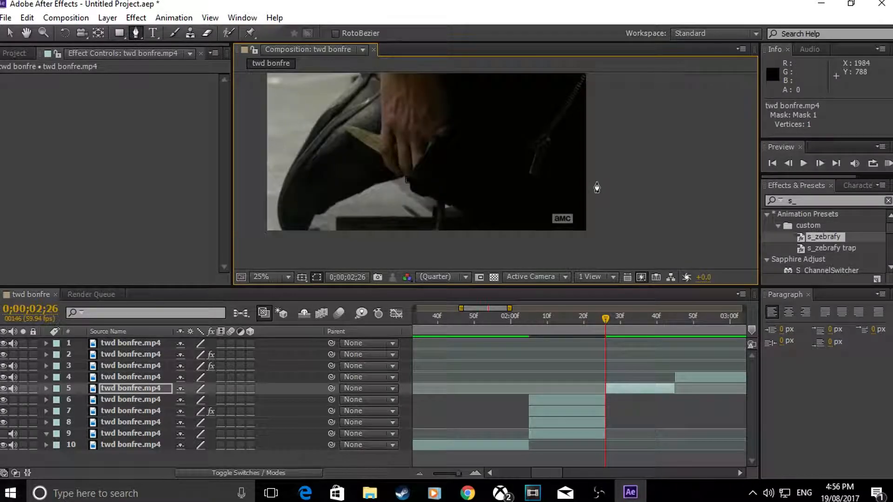
left_click(381, 151)
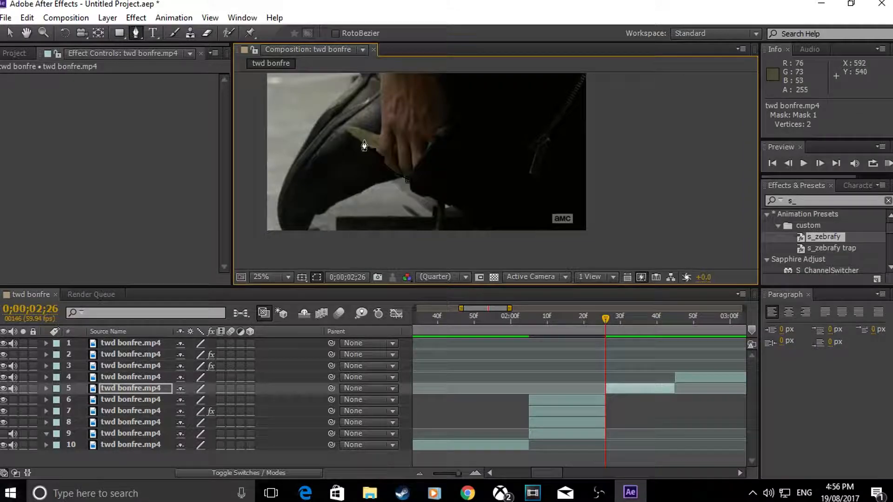
left_click(345, 128)
key("comma")
left_click(464, 98)
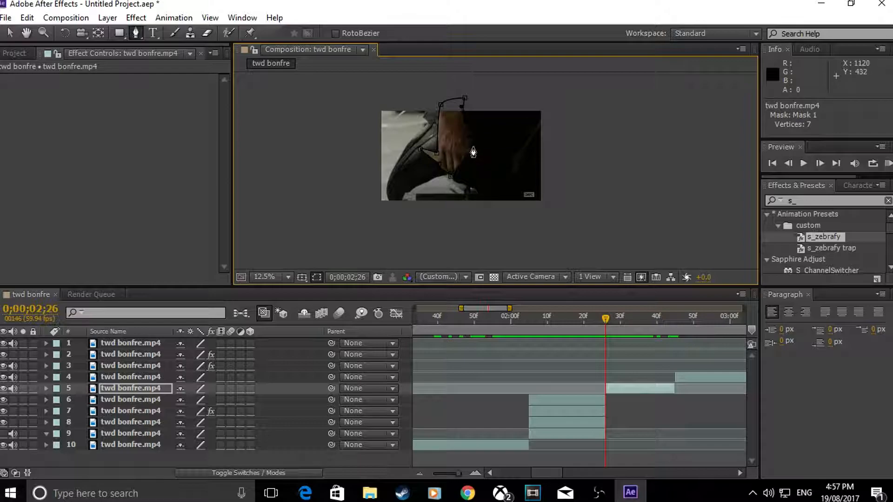
left_click(452, 177)
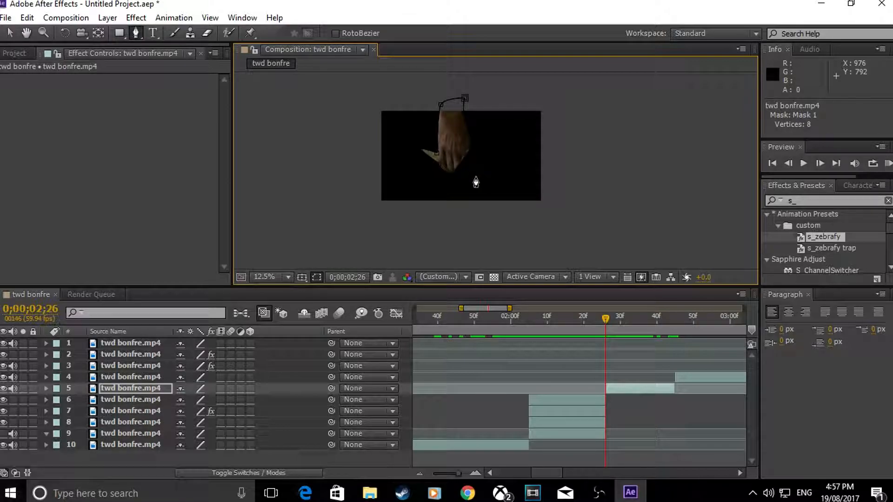
Step: Copy the masked layer 5 and paste it twice to make three stacked copies
left_click(9, 33)
left_click(631, 392)
key("ctrl+c")
key("ctrl+v")
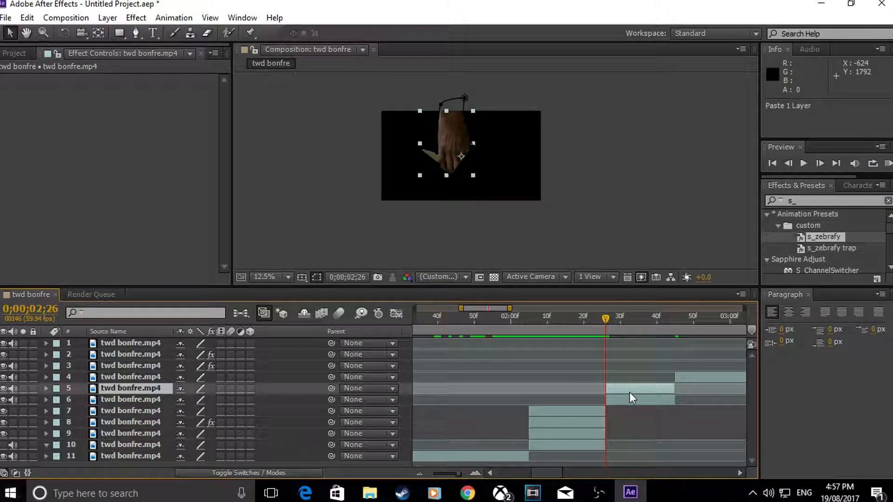
key("ctrl+v")
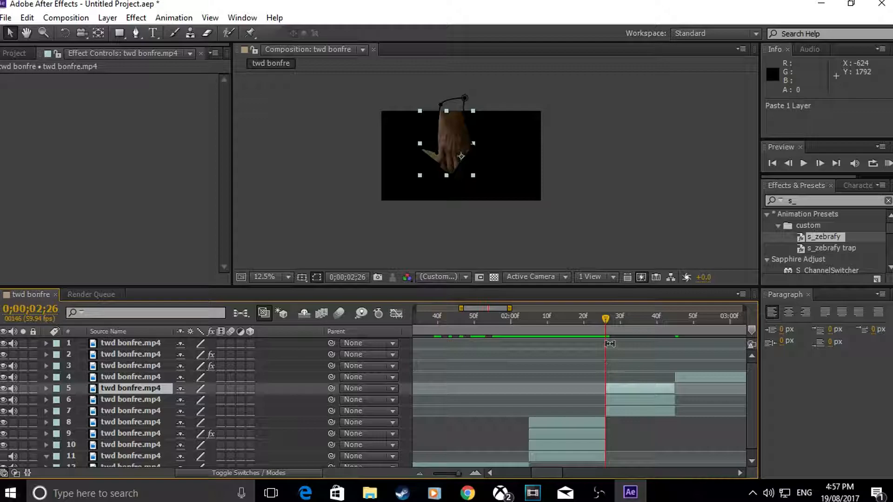
Step: Delete the masks from the middle copy, layer 6
left_click(614, 397)
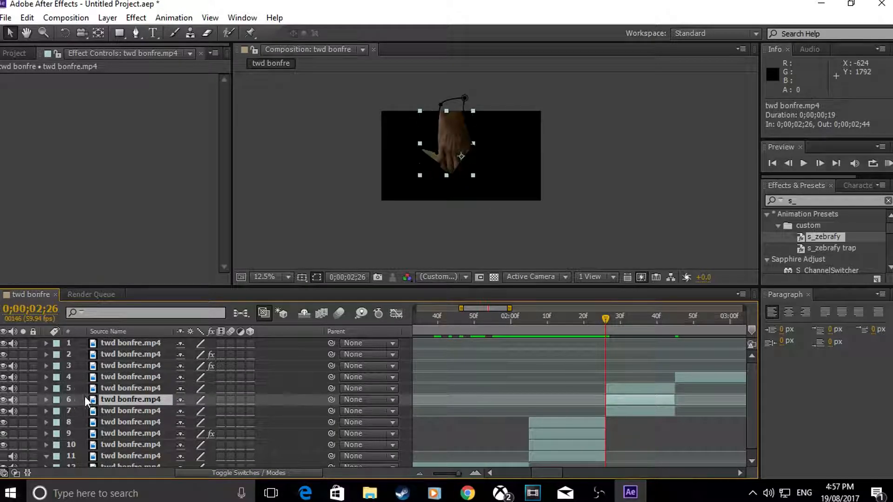
left_click(45, 400)
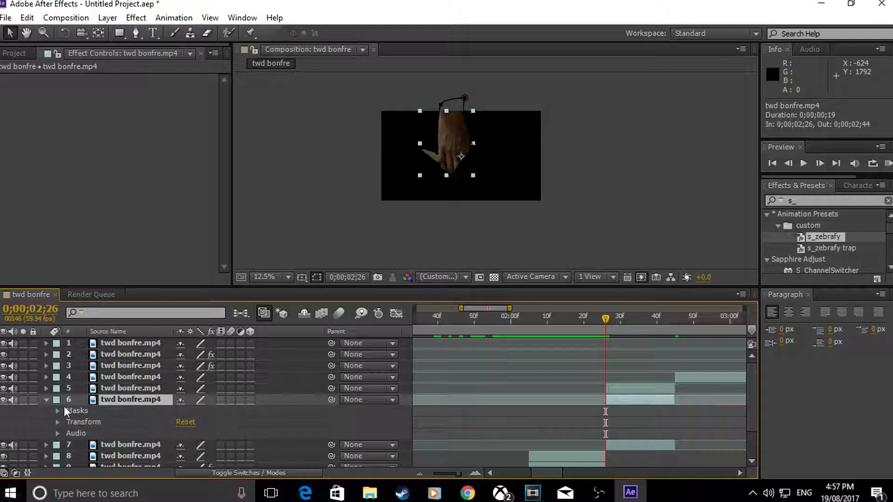
key("Delete")
Step: Delete the masks from the bottom copy, layer 7, and collapse the properties of layers 6 and 7
left_click(619, 429)
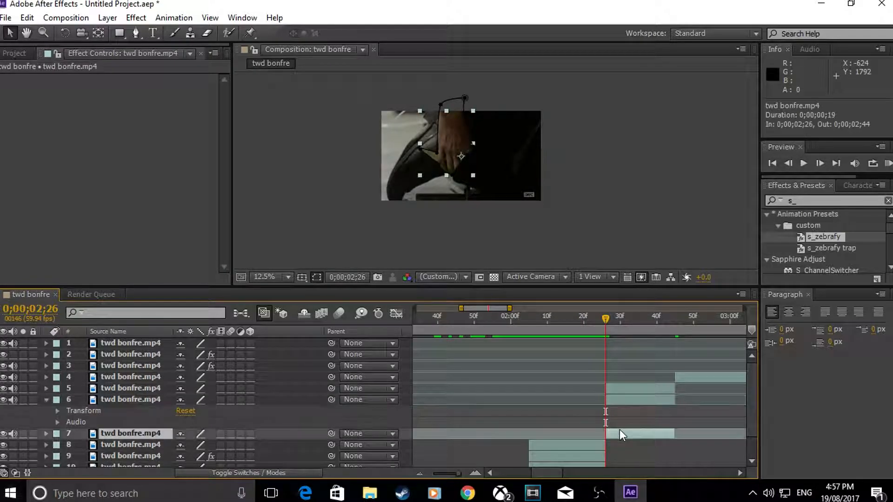
left_click(46, 434)
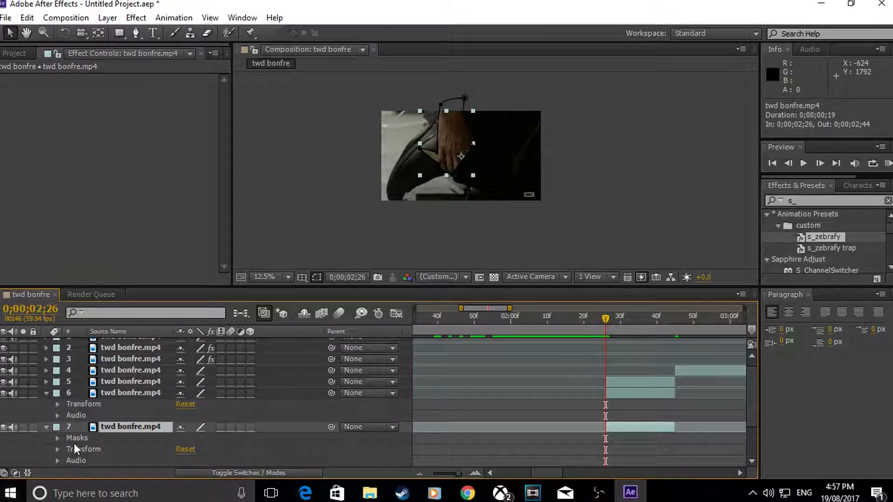
key("Delete")
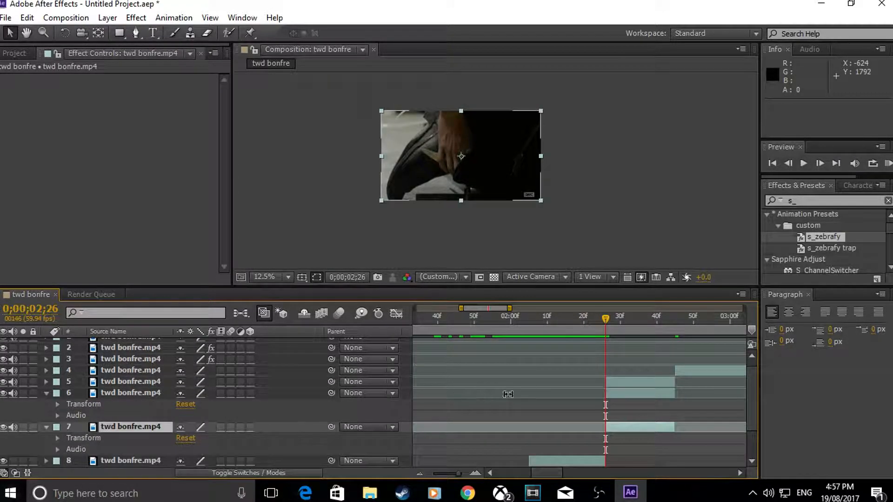
left_click(50, 428)
left_click(46, 427)
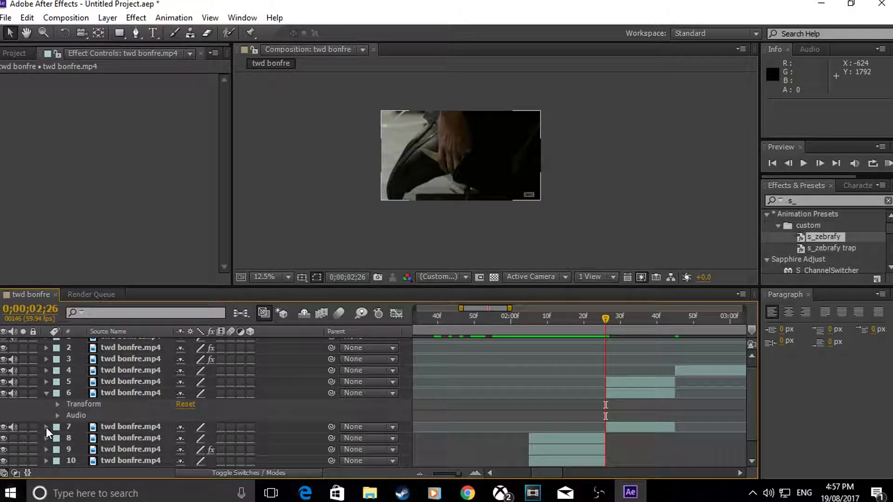
left_click(47, 394)
Step: Apply the s_zebrafy preset to the middle copy, layer 6, at 0;00;02;26
left_click(619, 325)
left_click_drag(618, 325, 604, 328)
left_click_drag(833, 239, 630, 391)
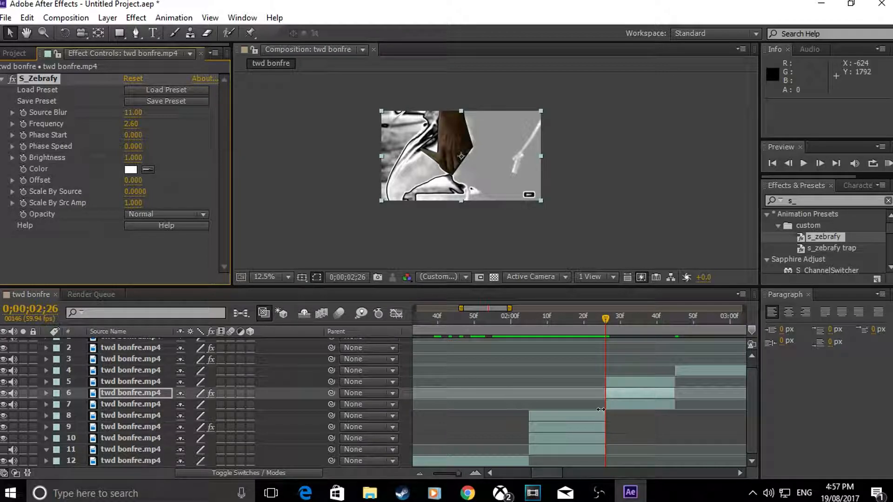
Step: Copy layer 9's Mask Path keyframe at 0;00;02;25
left_click(597, 430)
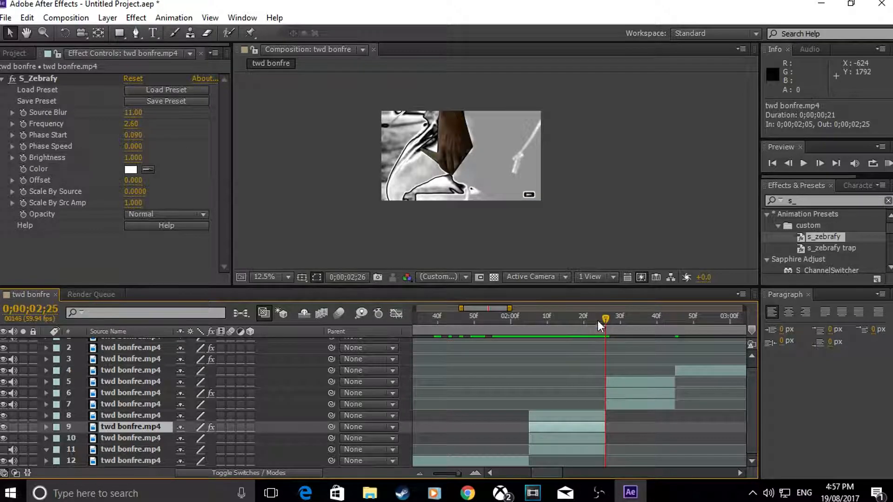
left_click_drag(602, 317, 591, 405)
key("m")
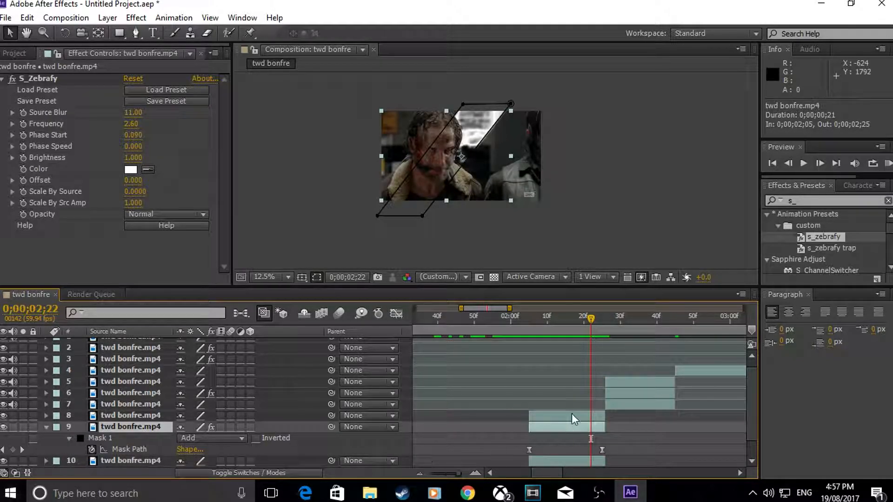
left_click_drag(591, 319, 602, 319)
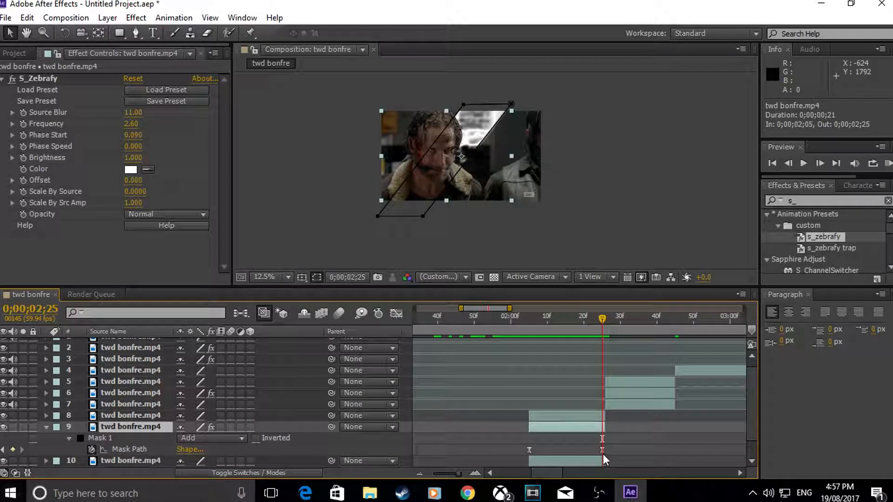
left_click(602, 450)
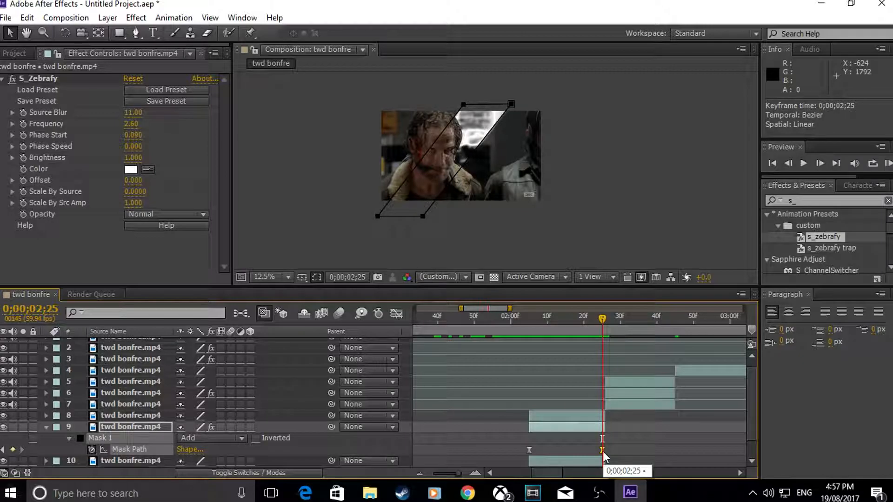
key("ctrl+c")
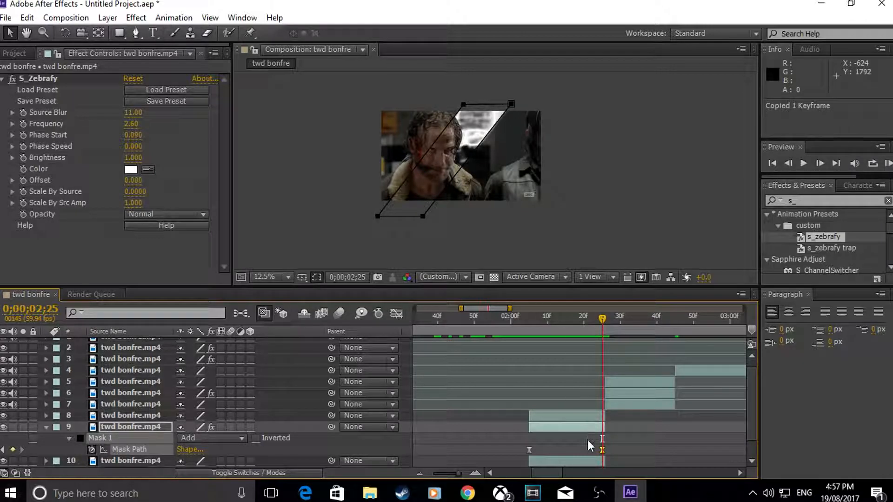
Step: Paste the copied Mask Path keyframe onto layer 6 at 0;00;02;26
key("m")
key("comma")
left_click(612, 391)
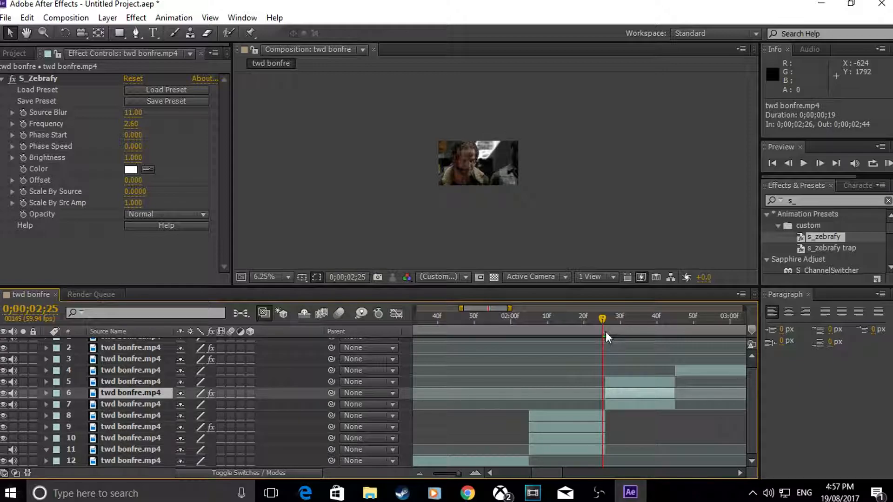
left_click_drag(607, 319, 605, 317)
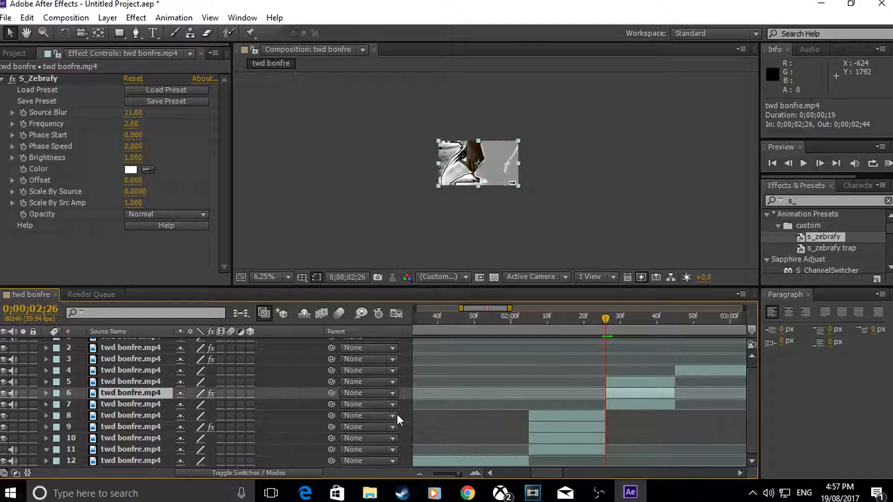
key("ctrl+v")
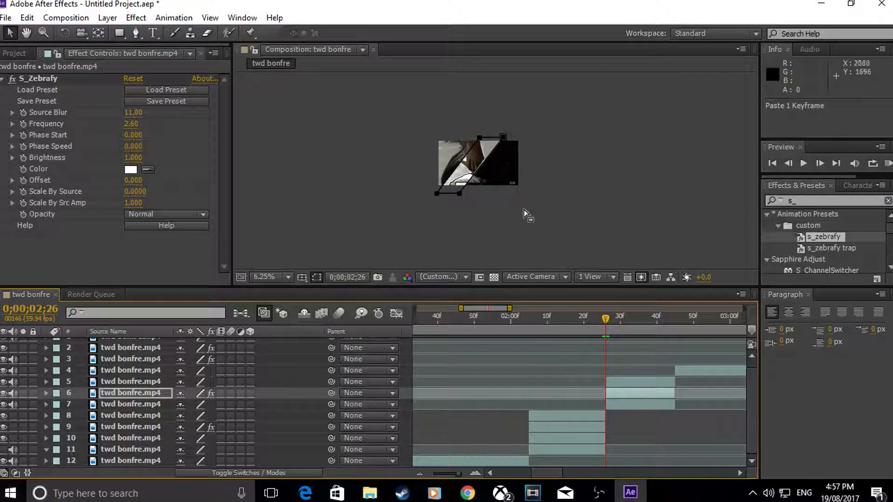
Step: Examine the pasted diagonal mask around the hand at different magnifications in the composition view
key("period")
key("period")
key("comma")
key("period")
key("comma")
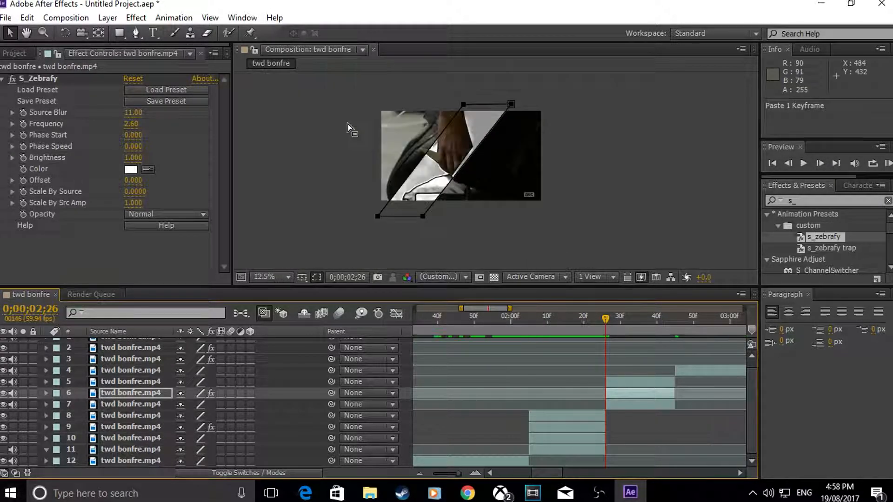
left_click(27, 34)
left_click_drag(263, 131, 281, 139)
scroll(458, 154, "up", 3)
scroll(403, 153, "down", 3)
key("period")
left_click_drag(273, 136, 295, 146)
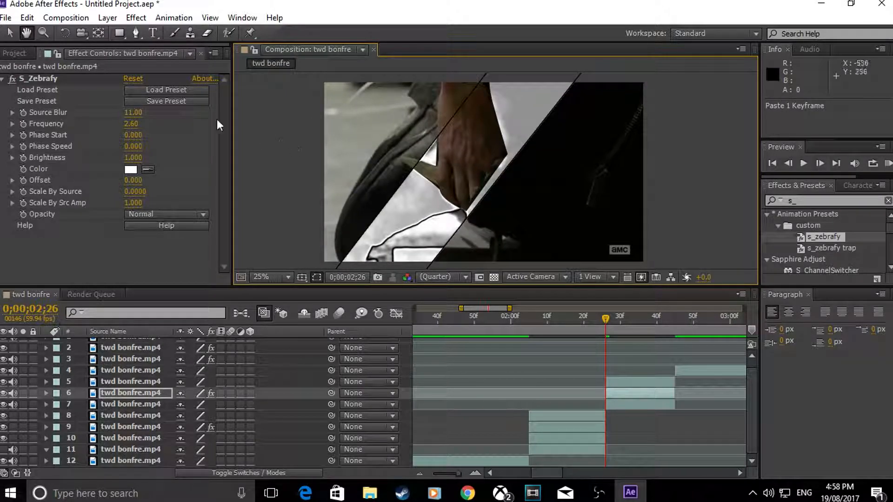
key("comma")
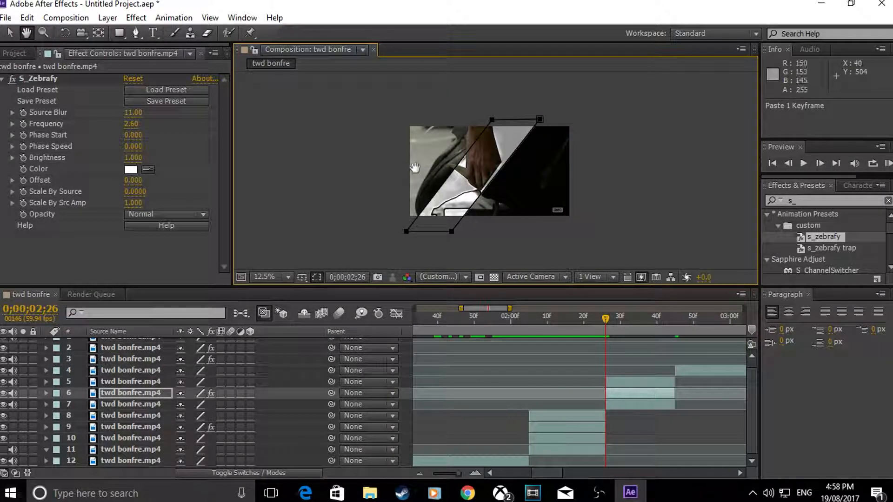
left_click(9, 33)
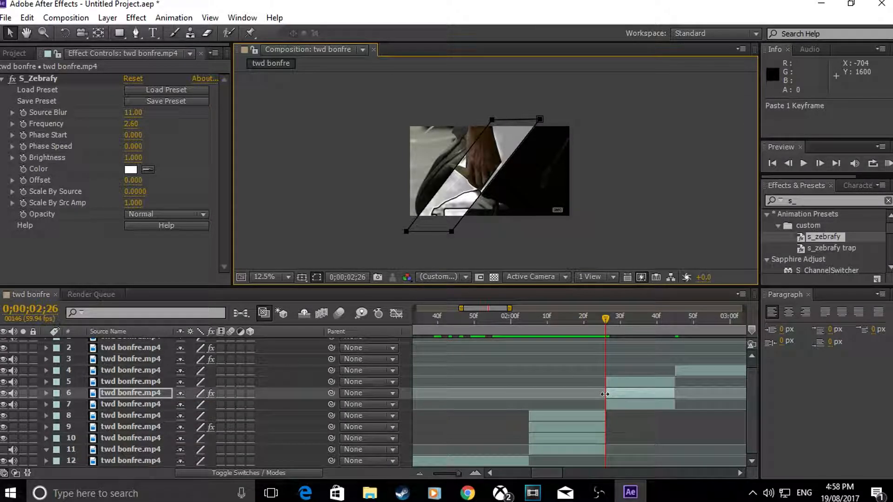
Step: Keyframe layer 6's mask path at 0;00;02;44 by moving the diagonal mask past the frame's lower-right corner
key("m")
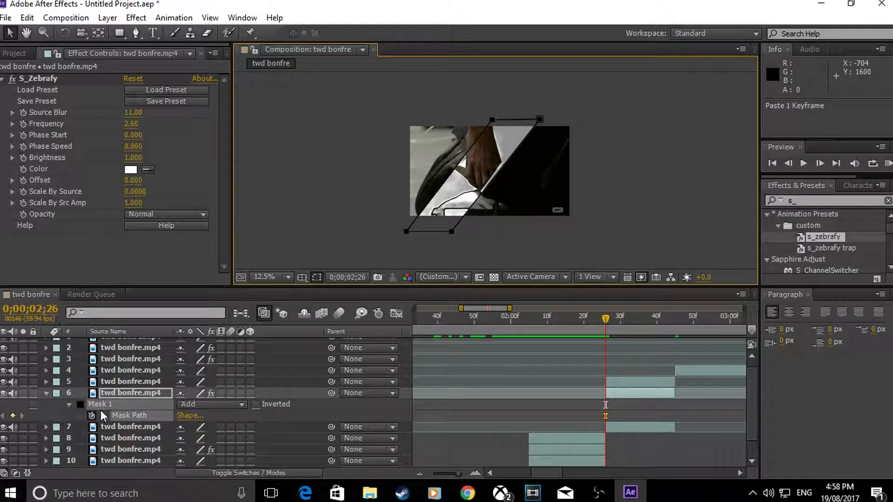
left_click_drag(607, 317, 674, 350)
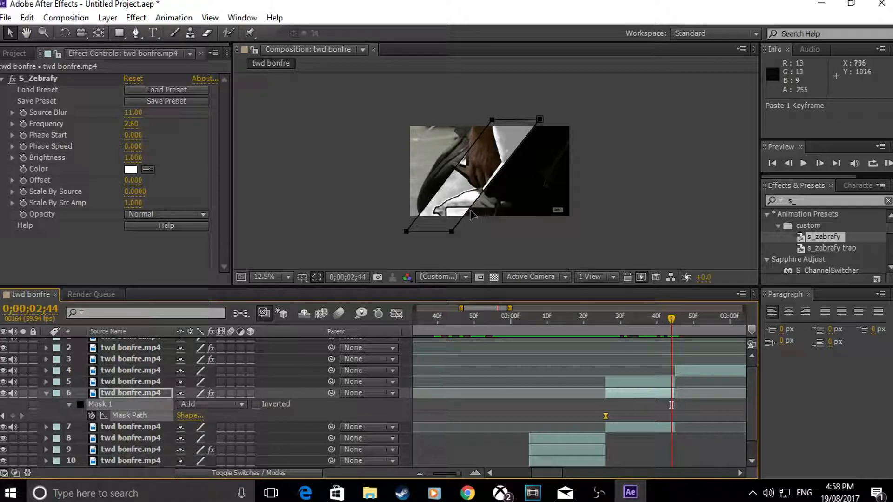
left_click_drag(471, 215, 579, 255)
Step: Shape the speed graph between layer 6's two Mask Path keyframes into a sharp early peak with a long ease-out
left_click_drag(690, 414, 587, 419)
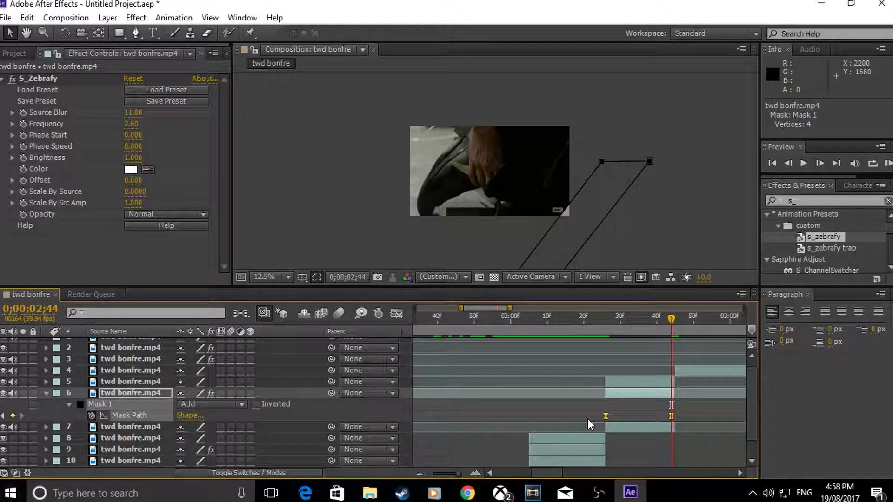
left_click(395, 314)
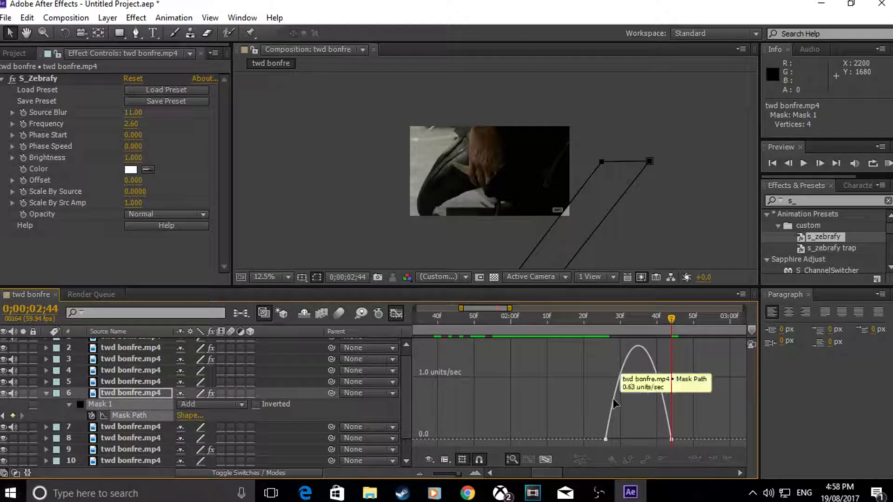
left_click_drag(618, 437, 638, 438)
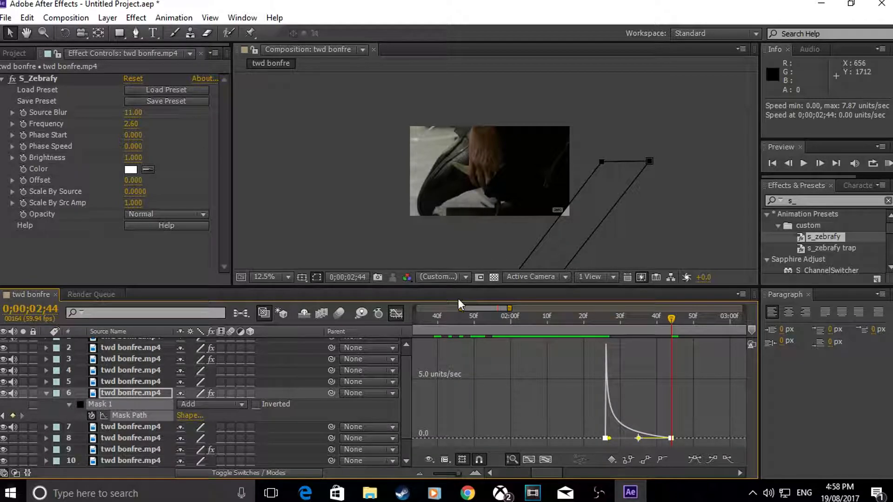
left_click(396, 314)
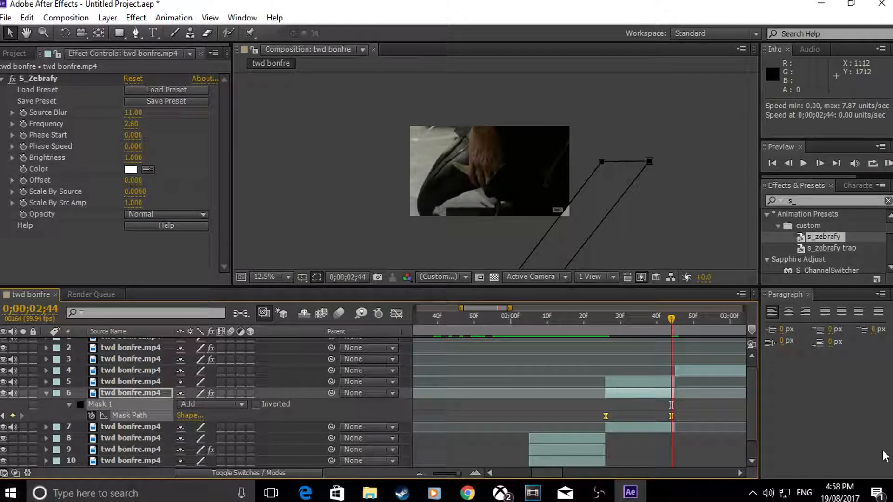
left_click(46, 393)
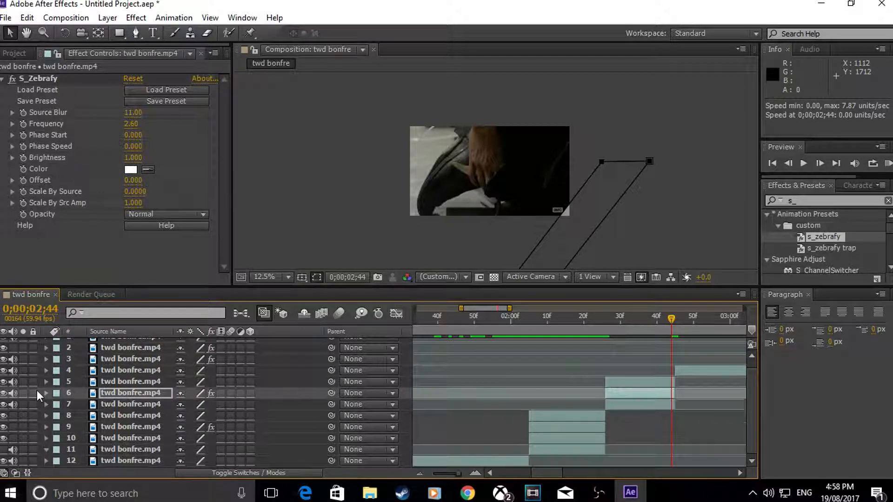
Step: Mute the audio of layers 5 and 6 and play a RAM preview of the composition
left_click(14, 393)
left_click(888, 163)
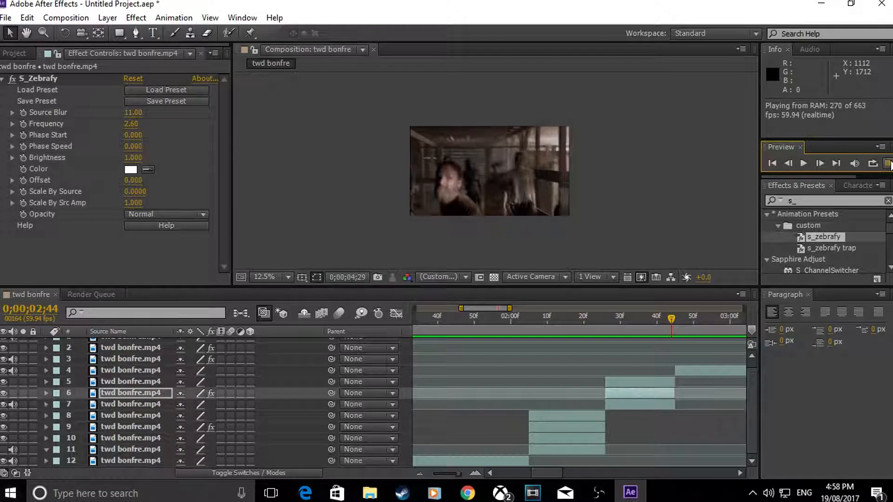
left_click(888, 163)
Step: At 0;00;02;26, extend layer 6's diagonal mask by moving its two upper points well above the frame with the Pen tool
left_click_drag(666, 319, 612, 336)
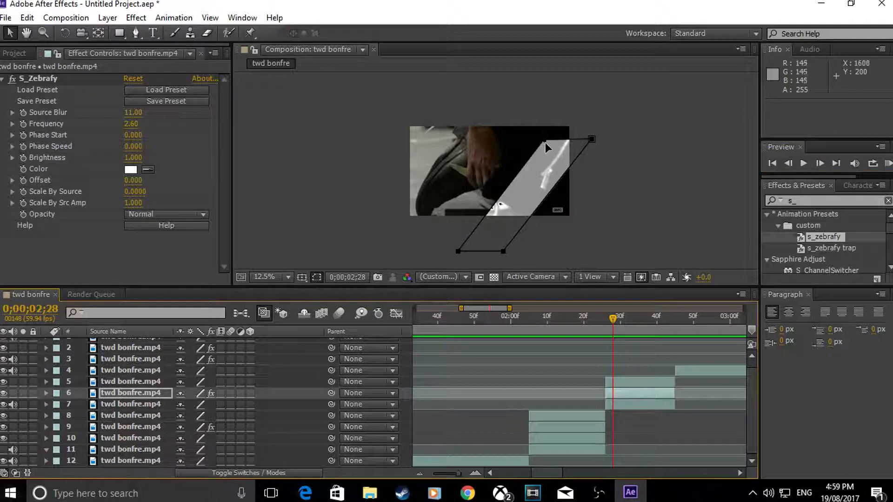
left_click(606, 319)
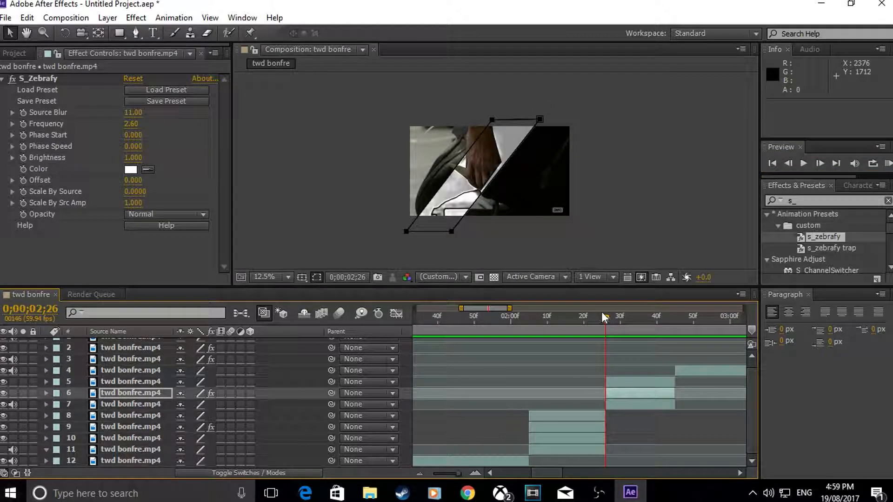
left_click_drag(496, 123, 494, 119)
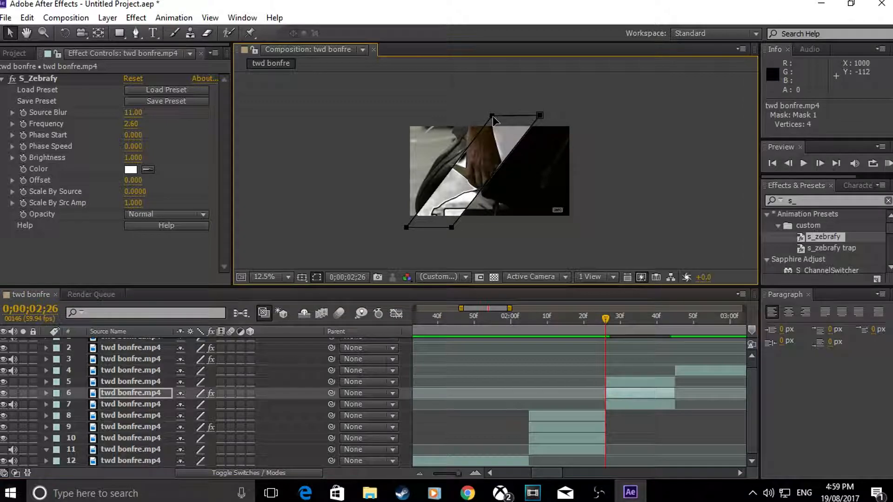
key("ctrl+z")
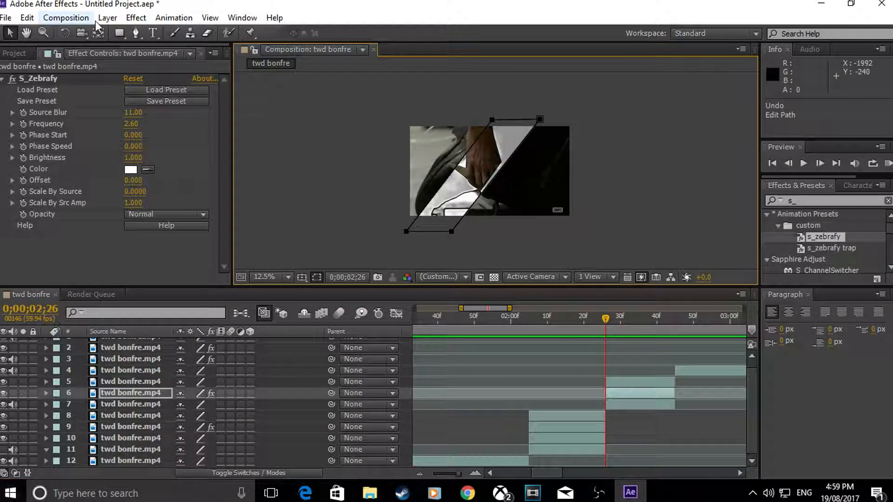
left_click(134, 36)
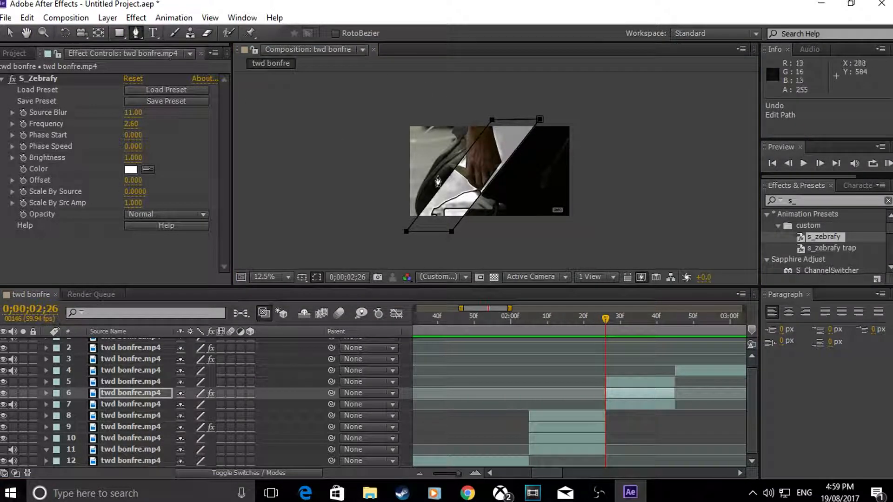
left_click(469, 151)
key("ctrl+z")
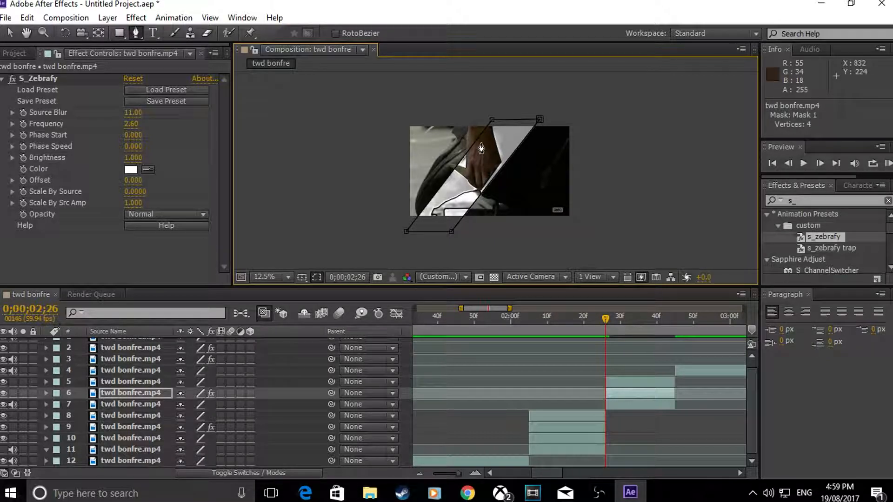
left_click_drag(493, 120, 517, 86)
left_click_drag(540, 120, 560, 86)
Step: At 0;00;02;29, raise the two upper points of layer 6's diagonal mask above the frame
left_click_drag(603, 317, 618, 338)
left_click(561, 144)
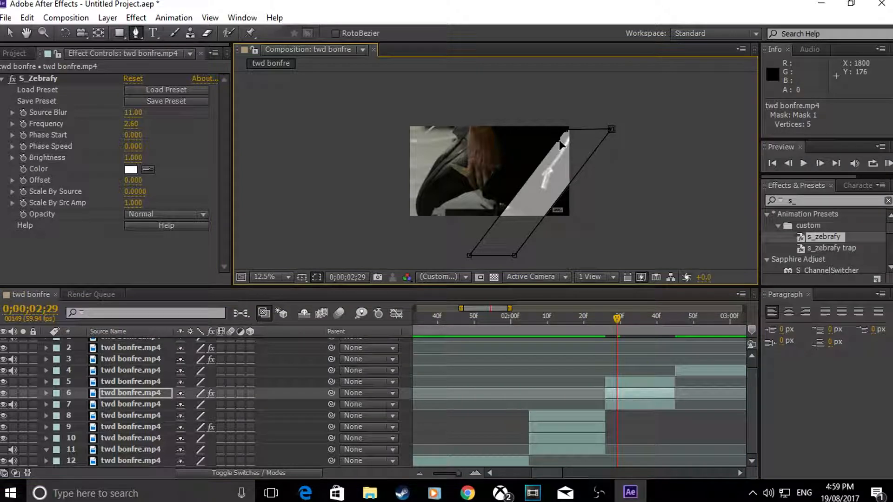
left_click_drag(568, 130, 621, 116)
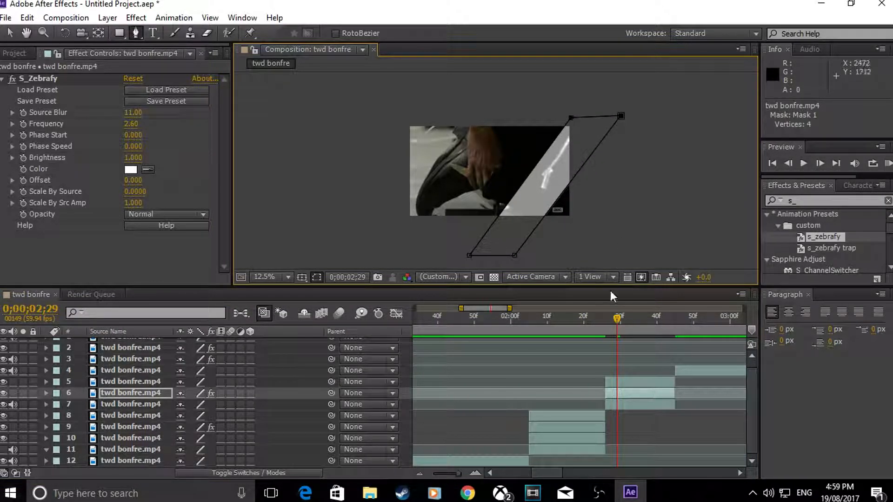
Step: Set the Mask Feather of layer 6's Mask 1 to 34 pixels and leave the mask deselected
left_click_drag(617, 317, 604, 321)
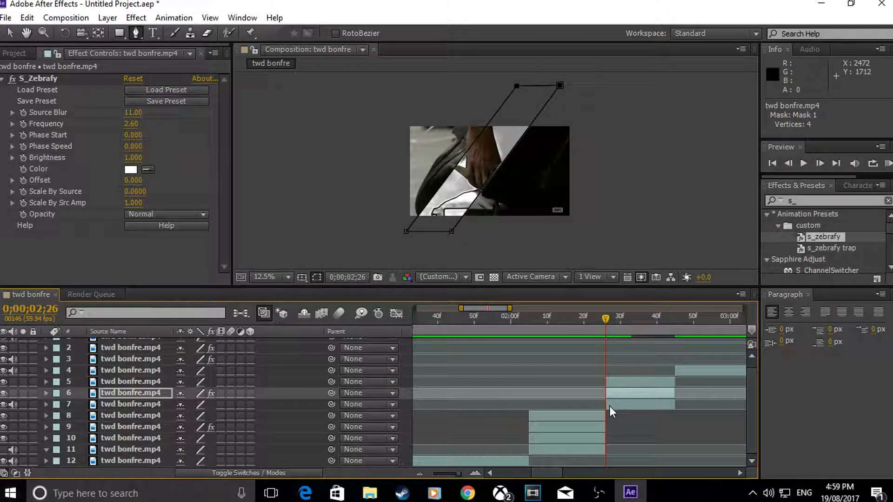
key("m")
left_click(74, 403)
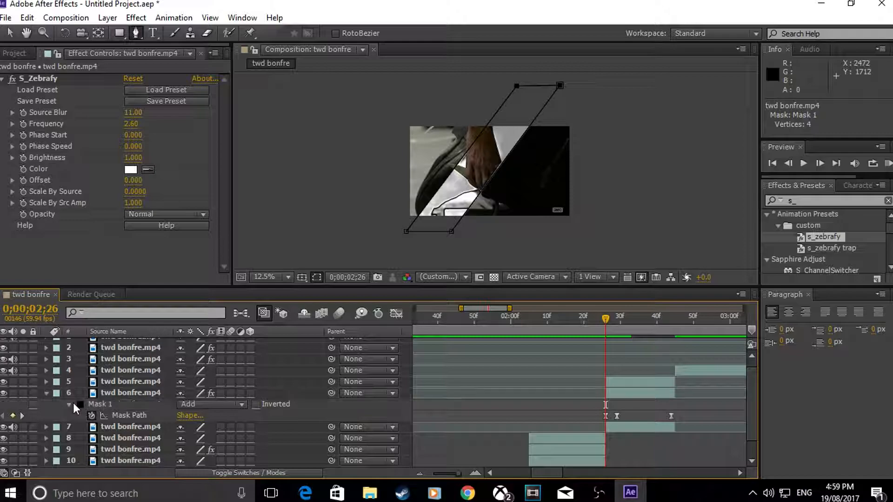
left_click(71, 406)
left_click(71, 405)
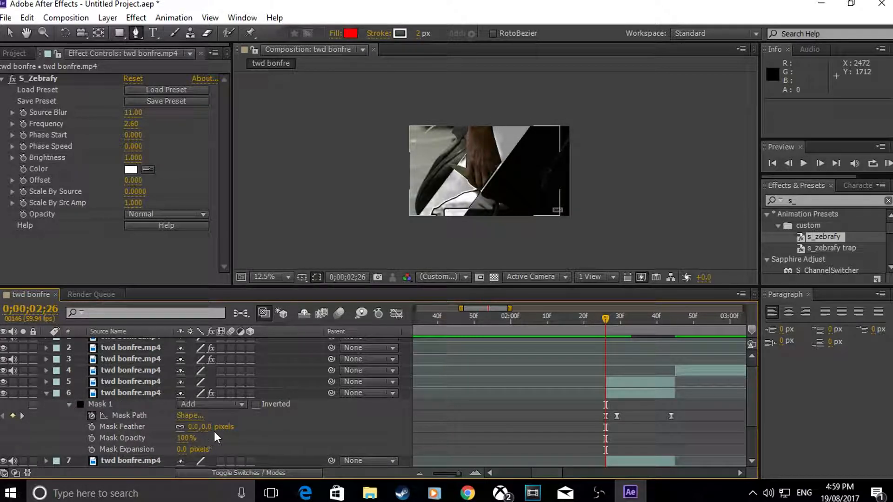
left_click_drag(192, 427, 217, 429)
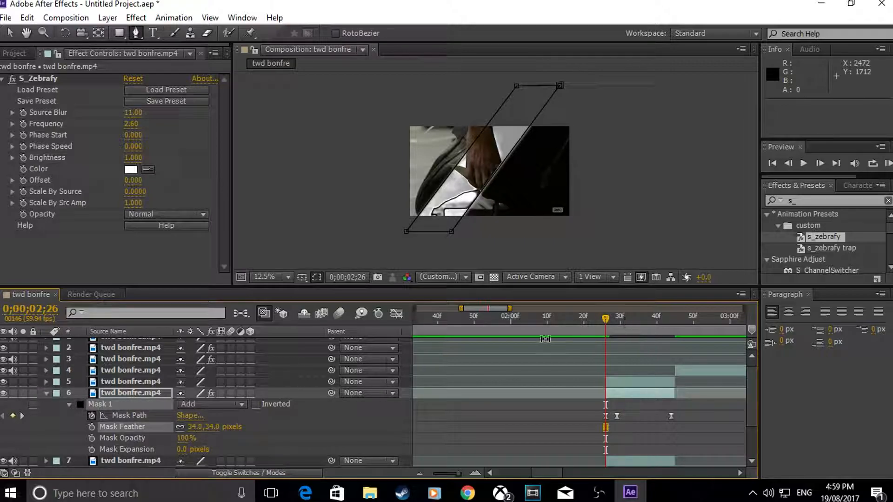
left_click(614, 220)
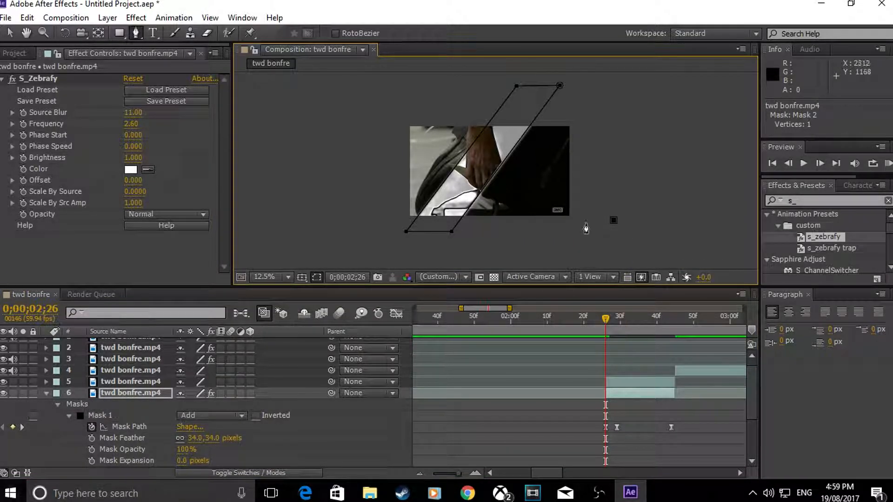
key("ctrl+z")
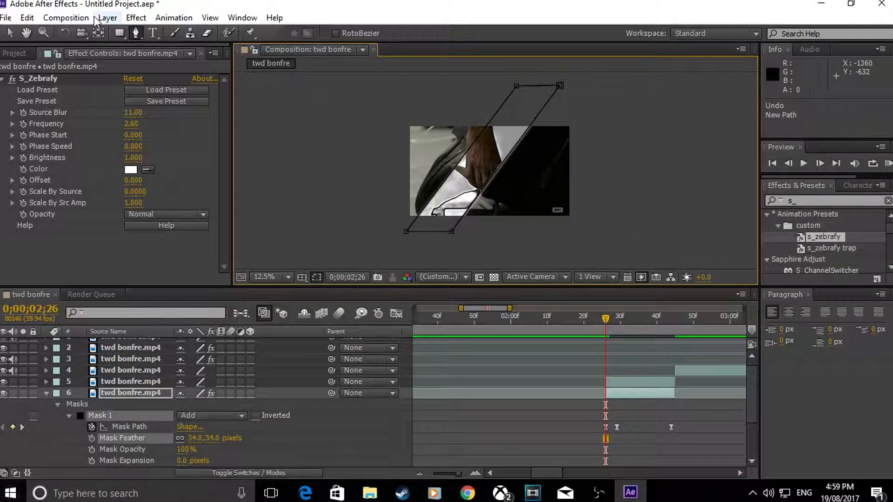
left_click(11, 33)
left_click(331, 175)
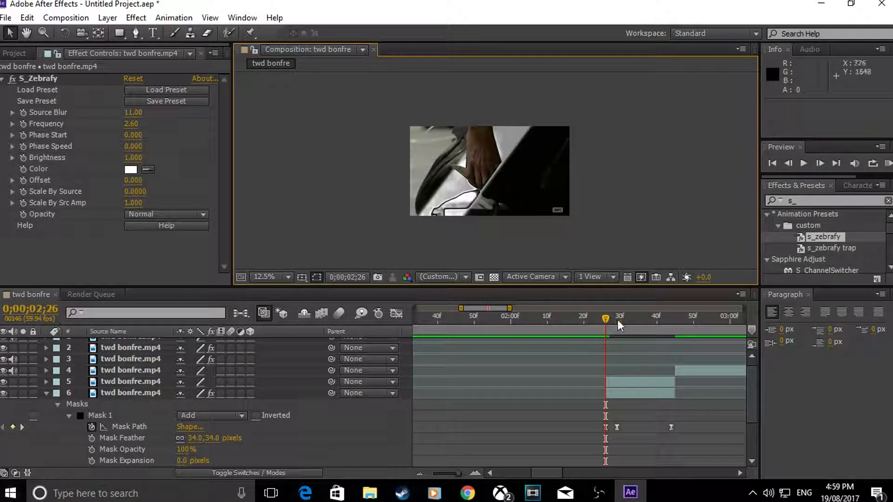
left_click_drag(610, 313, 544, 331)
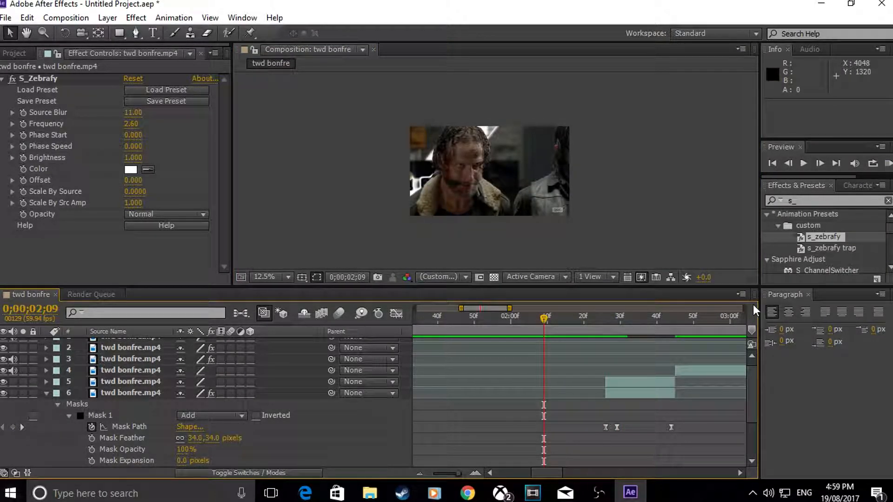
left_click(421, 472)
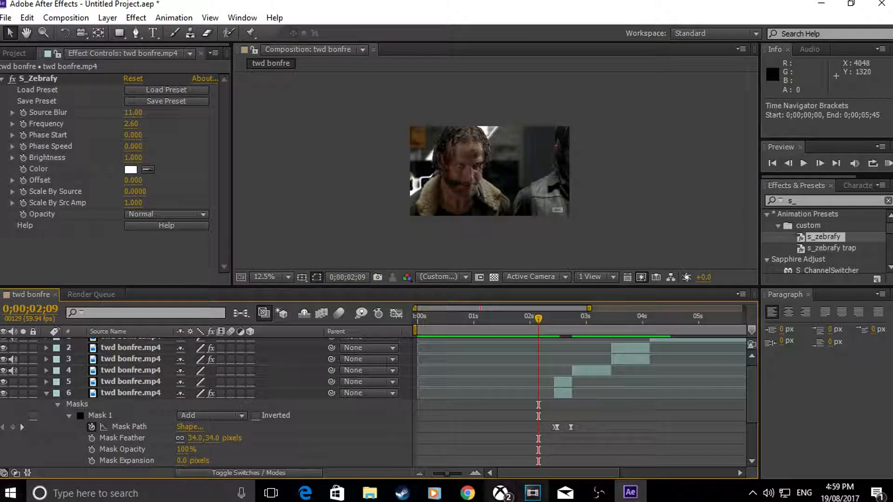
Step: Review the finished negan yew.mp4 clip from the desktop's New folder in Films & TV, and return to After Effects
left_click(371, 494)
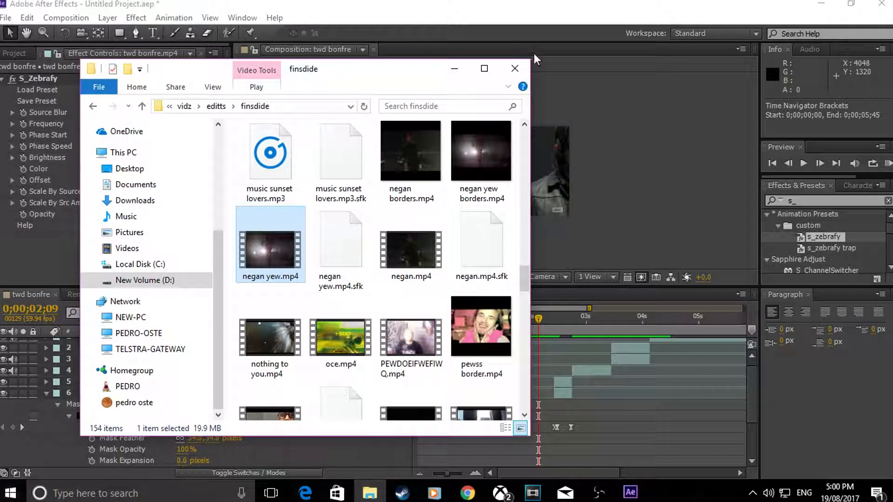
left_click(514, 68)
left_click(892, 493)
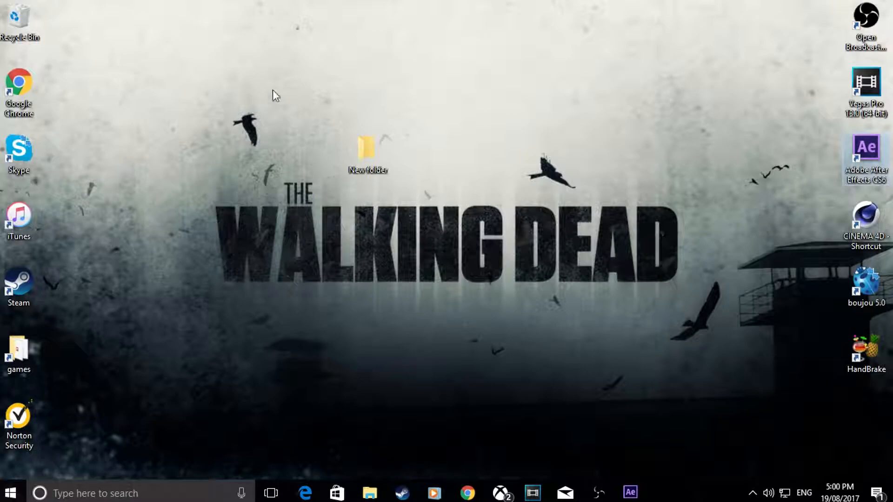
double_click(356, 140)
double_click(267, 160)
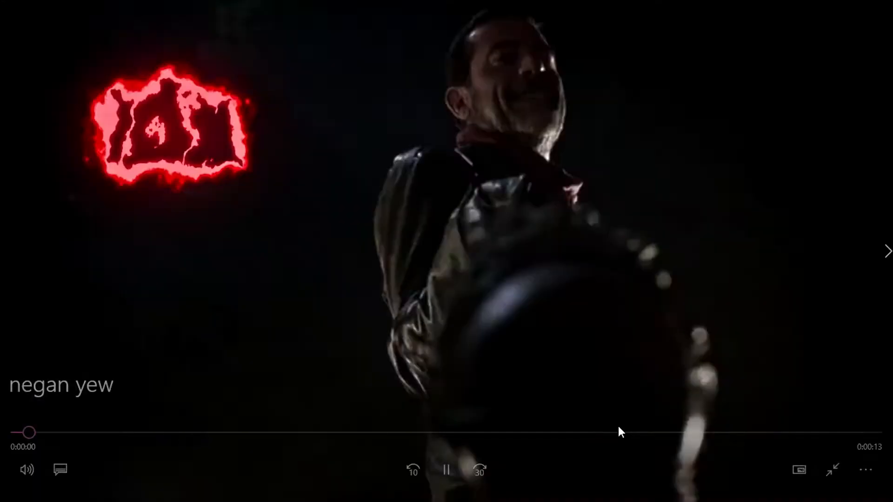
left_click_drag(660, 433, 759, 437)
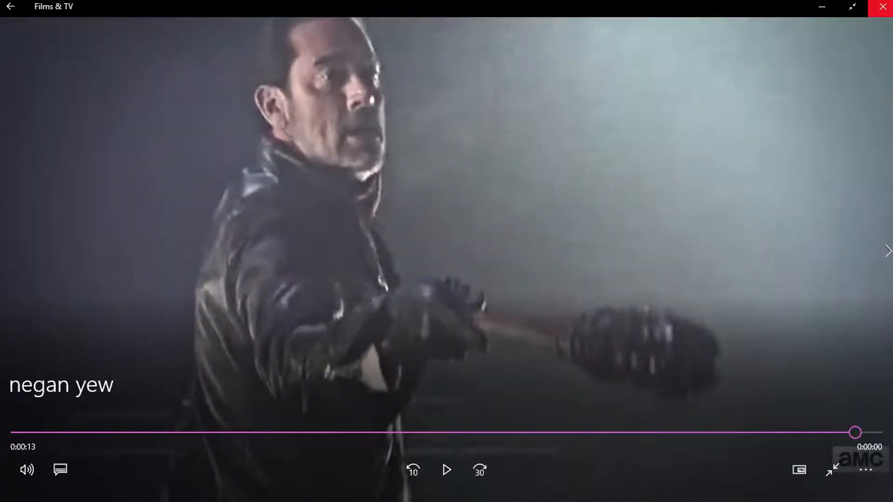
left_click(880, 6)
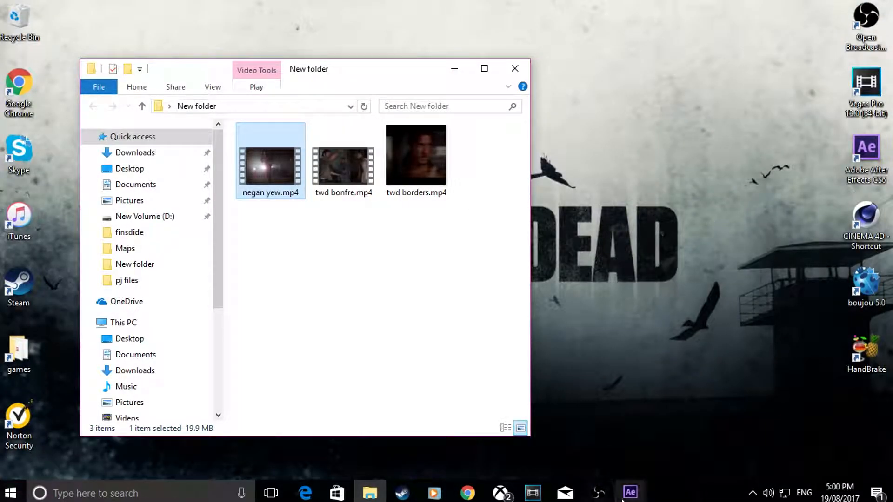
mouse_move(636, 499)
left_click(622, 444)
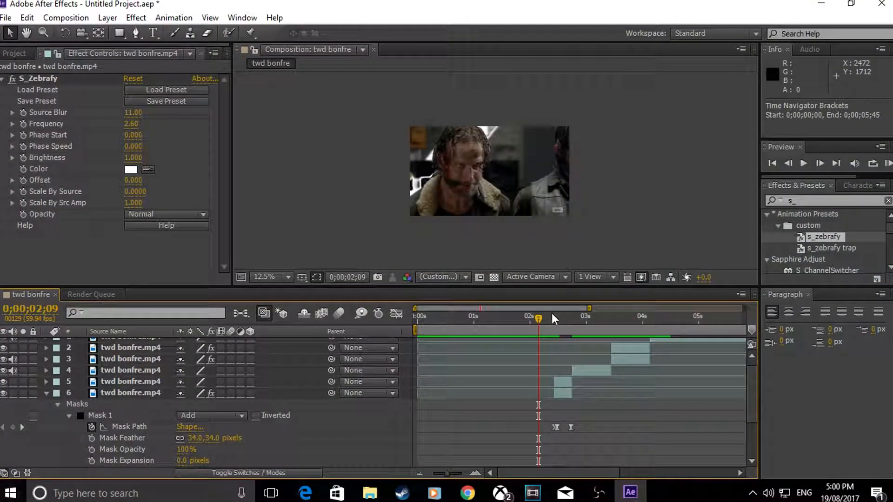
Step: Split layer 1 at 0;00;04;30, within the shot of the long-haired man in front of the bars
left_click_drag(576, 319, 754, 336)
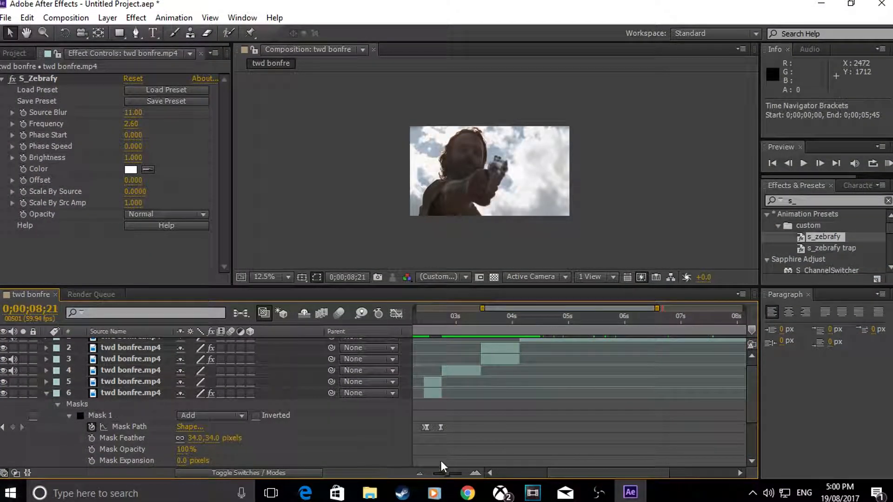
left_click(420, 475)
left_click(420, 476)
left_click_drag(666, 313, 554, 317)
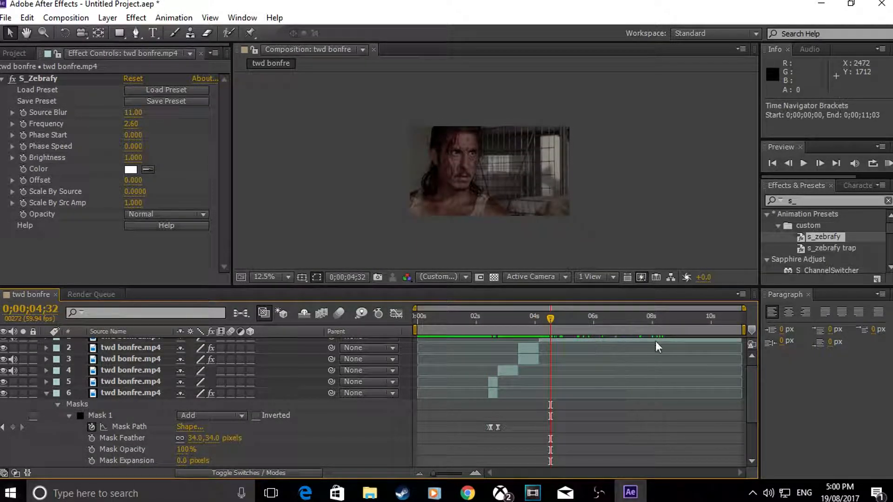
left_click_drag(748, 382, 750, 353)
left_click_drag(546, 317, 549, 318)
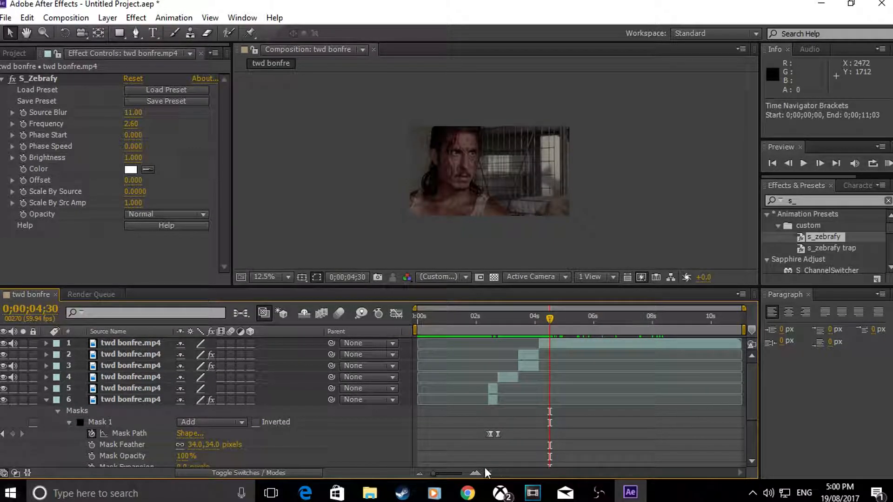
left_click(475, 473)
left_click(474, 473)
left_click(543, 317)
left_click_drag(543, 317, 549, 320)
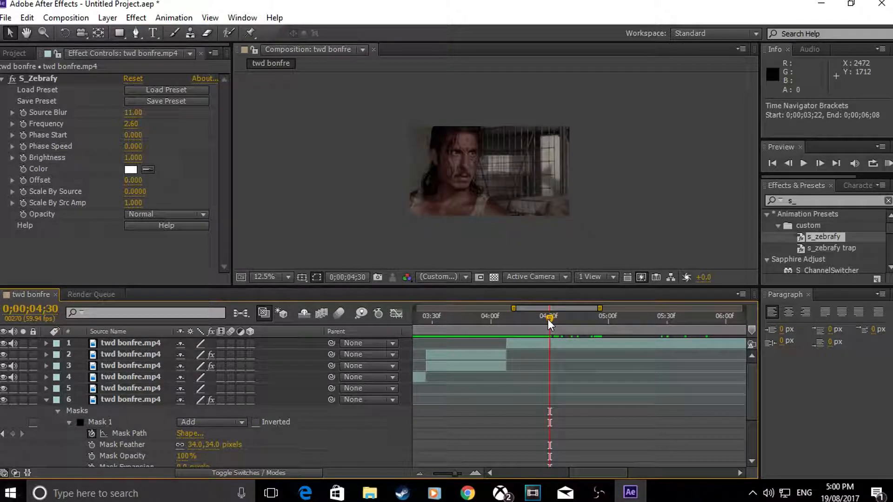
key("ctrl+shift+d")
Step: Split the clip again at 0;00;04;49, where the shot of the long-haired man ends
left_click_drag(548, 319, 582, 330)
key("Page_Down")
key("Page_Down")
key("Page_Down")
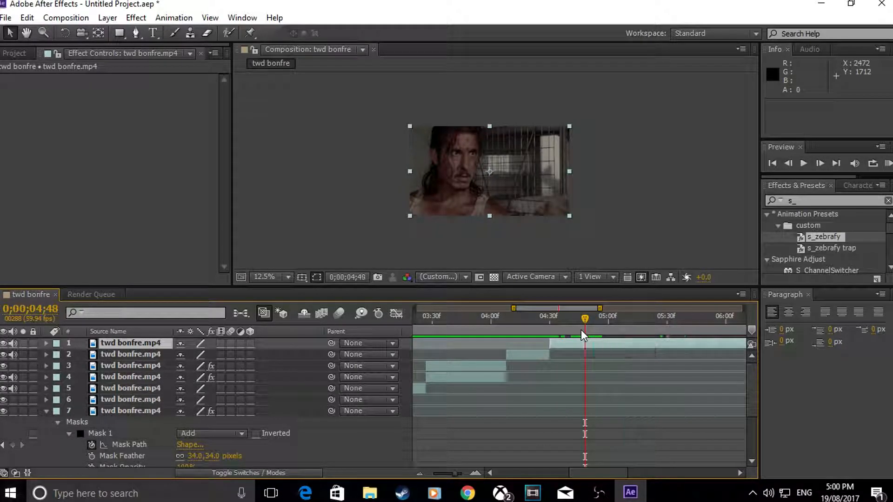
key("Page_Up")
key("Page_Up")
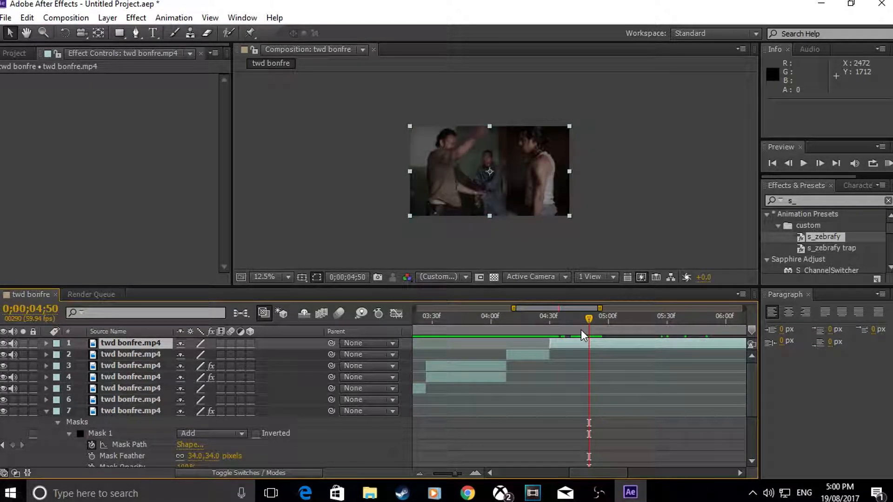
key("ctrl+shift+d")
Step: Duplicate the isolated layer 2 segment running from 0;00;04;30 to 0;00;04;48
left_click(568, 354)
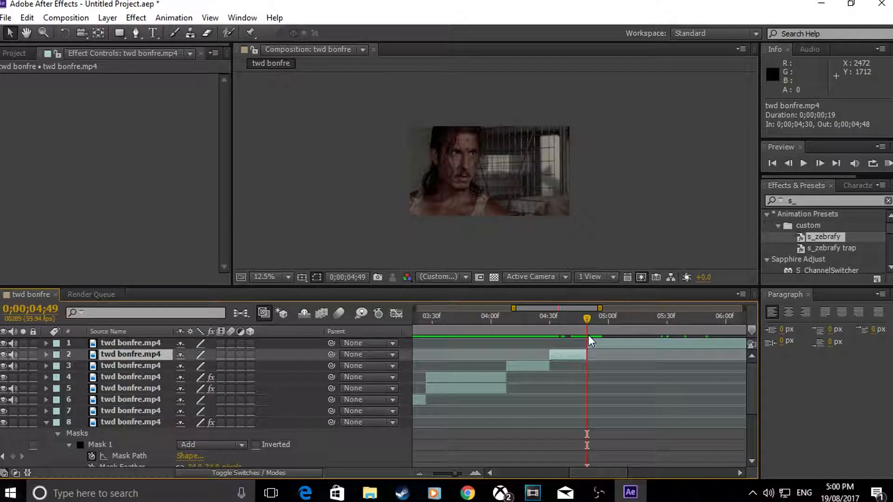
left_click(564, 319)
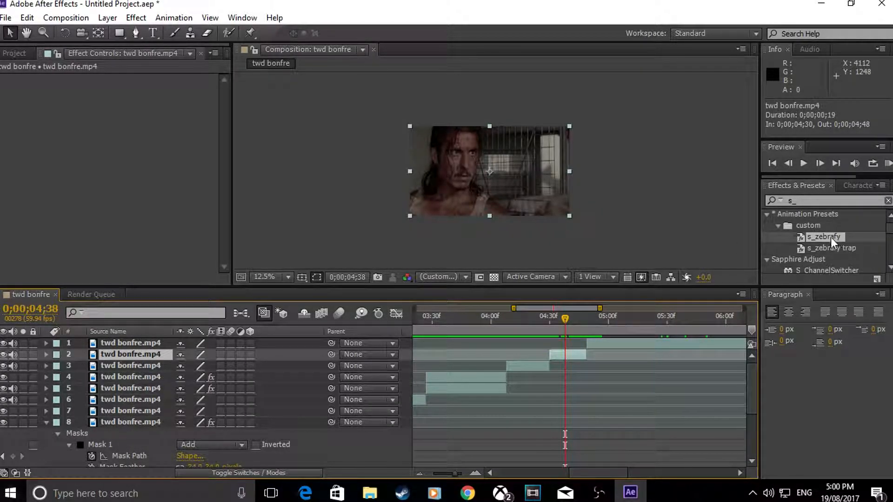
left_click_drag(557, 318, 632, 347)
left_click_drag(830, 236, 624, 356)
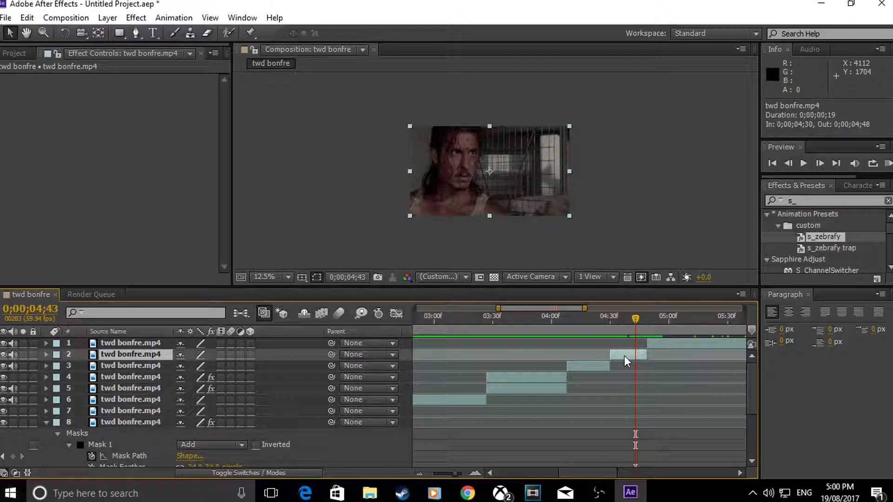
key("ctrl+c")
key("ctrl+v")
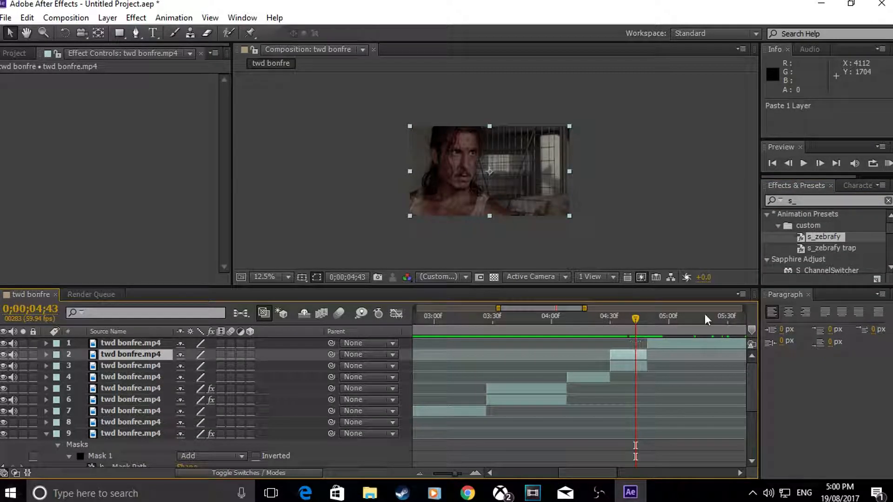
Step: Apply the s_zebrafy preset to the upper copy on layer 2 and set its Phase Speed to 0.5
left_click_drag(821, 234, 625, 354)
left_click_drag(636, 319, 610, 324)
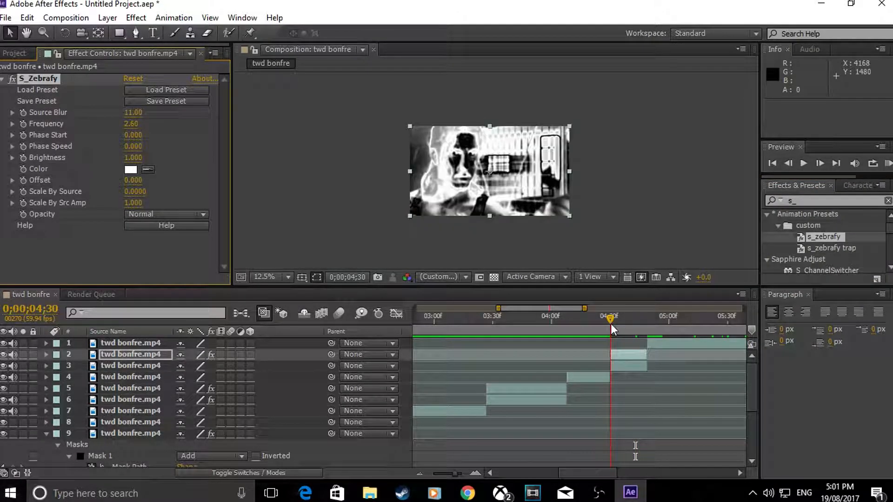
left_click(133, 146)
type("0.5")
key("Return")
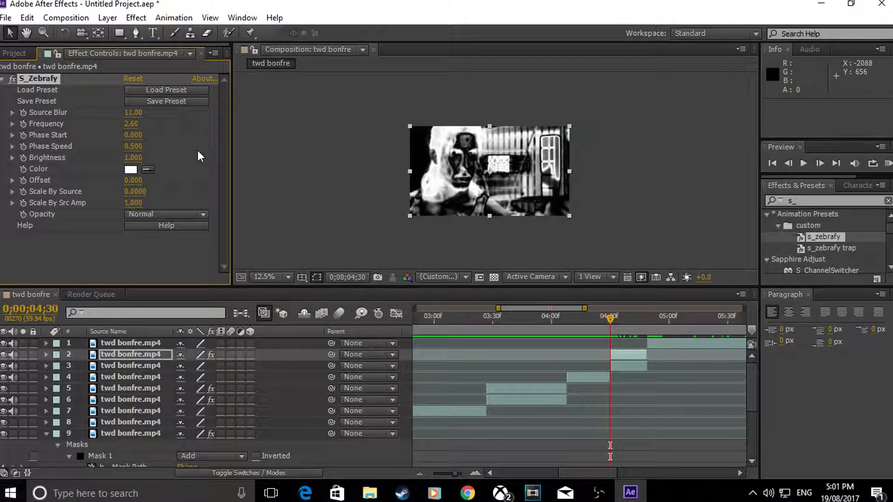
Step: Raise the Phase Speed of layer 2's S_Zebrafy effect to 1
mouse_move(607, 324)
left_mouse_down()
mouse_move(631, 324)
mouse_move(610, 330)
left_mouse_up()
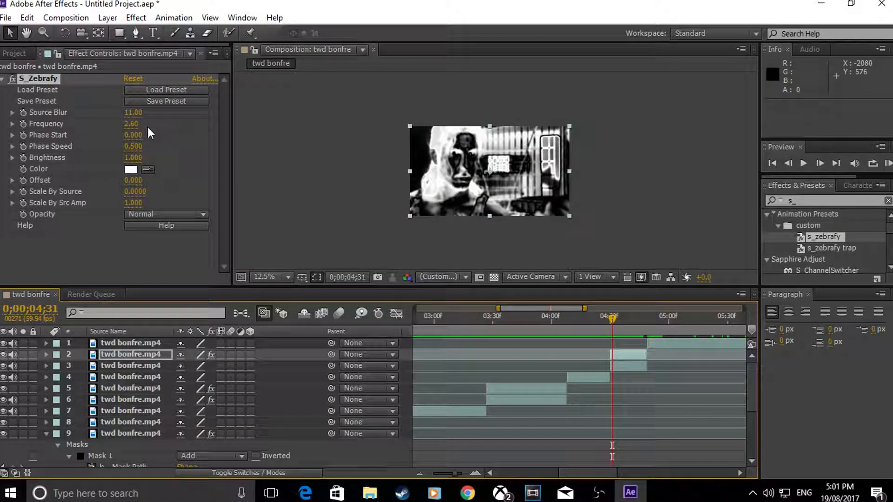
type("1")
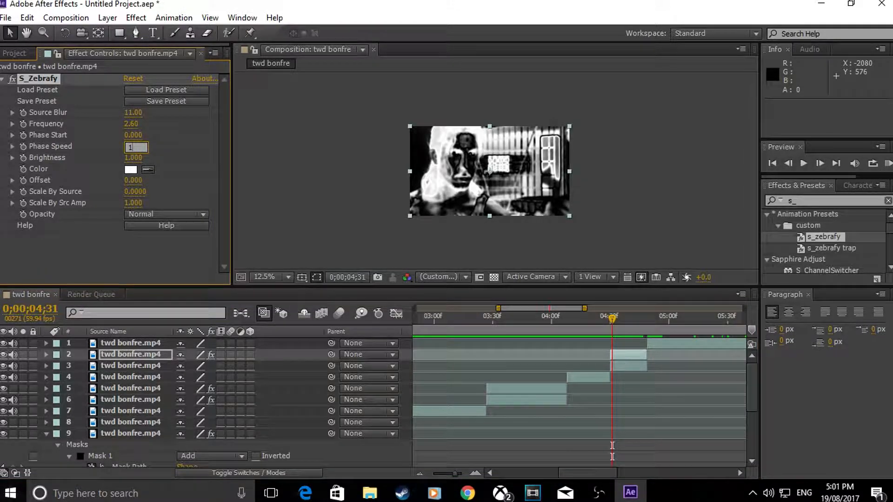
key("Return")
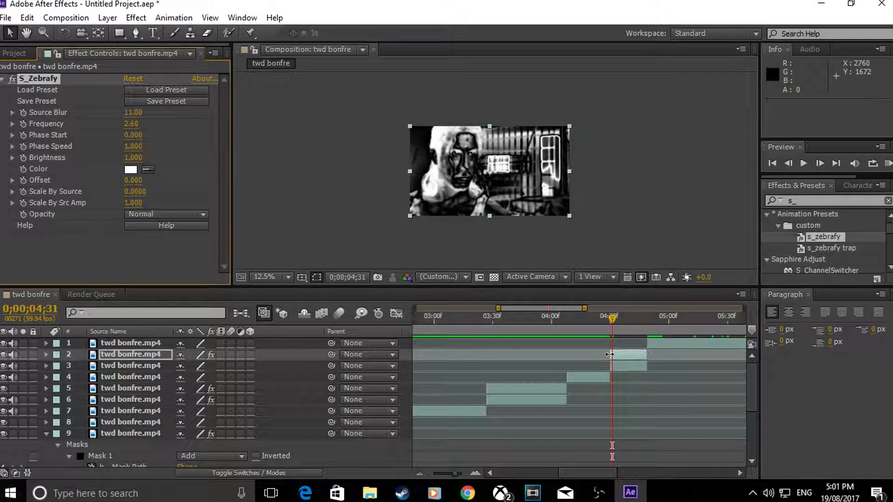
Step: Keyframe layer 2's Opacity from 100% at 0;00;04;31 to 0% at 0;00;04;41
left_click(45, 354)
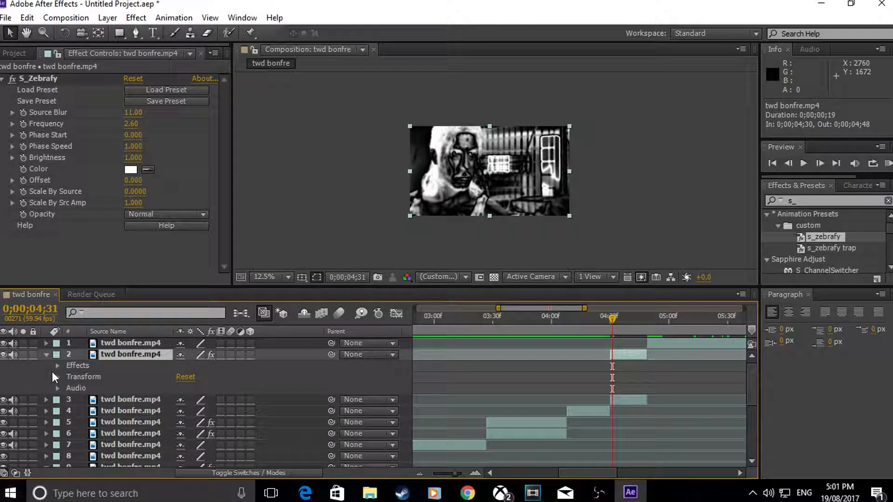
left_click(56, 377)
left_click(80, 433)
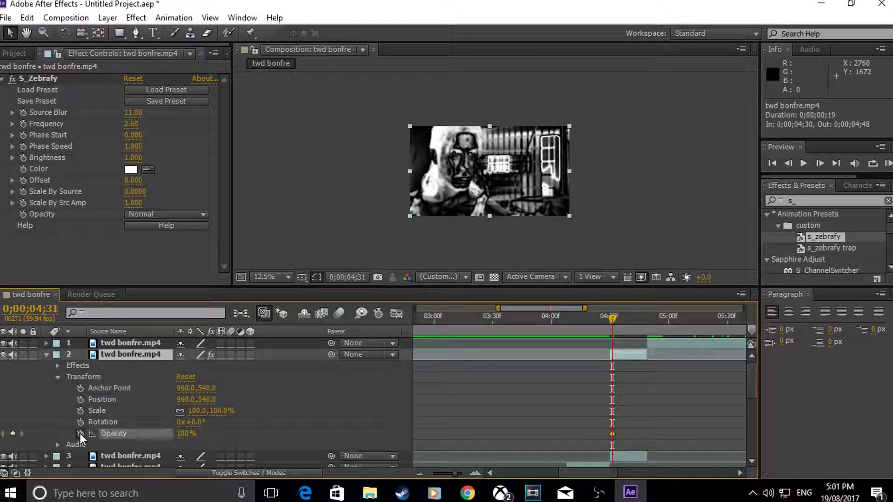
left_click_drag(612, 322, 630, 331)
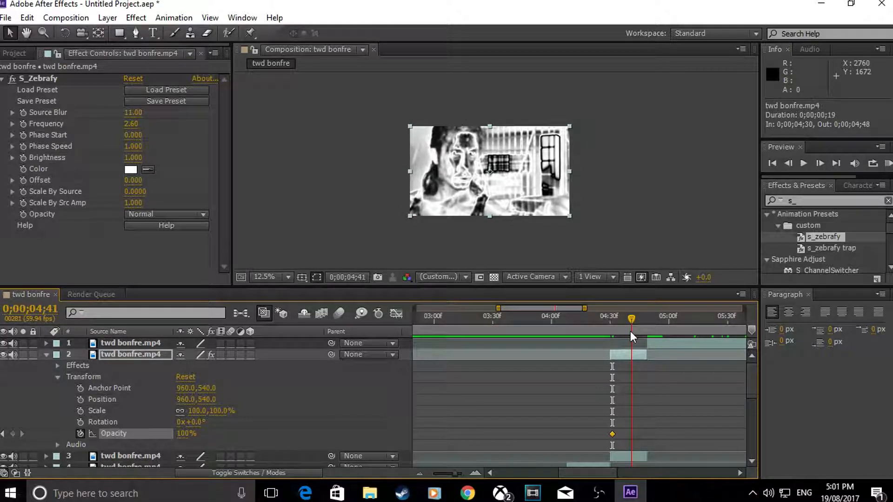
left_click(186, 433)
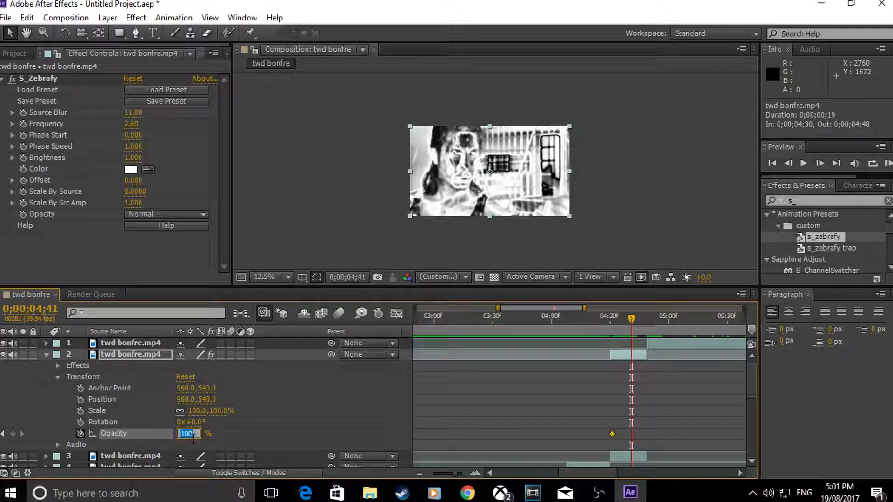
type("0")
key("Return")
left_click_drag(567, 434, 559, 431)
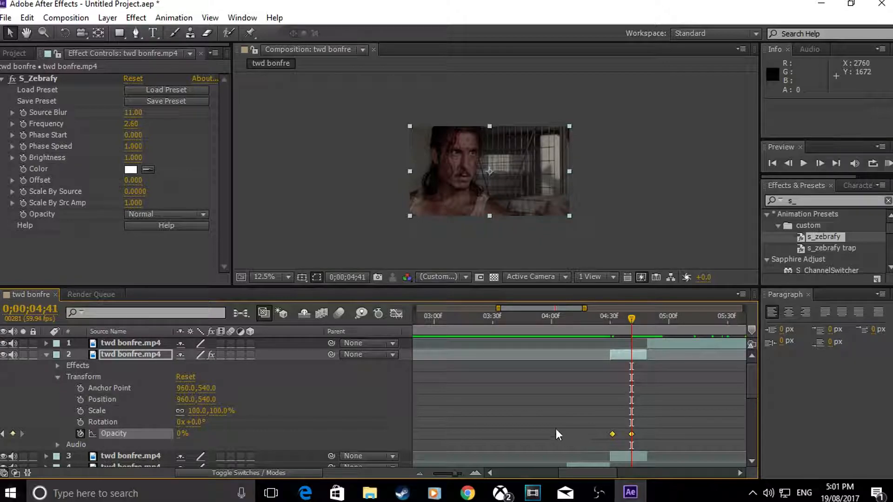
Step: Apply Easy Ease to both of layer 2's Opacity keyframes, checking the fade curve, and RAM preview the result
left_click(396, 312)
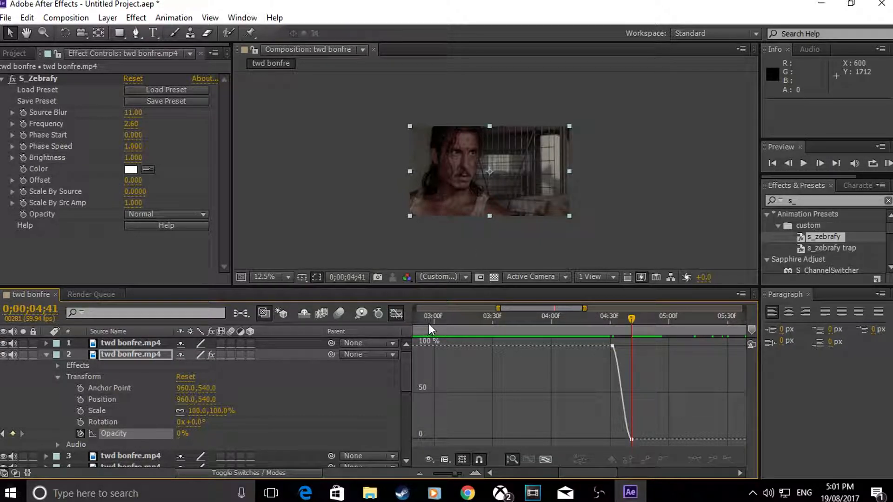
left_click(396, 312)
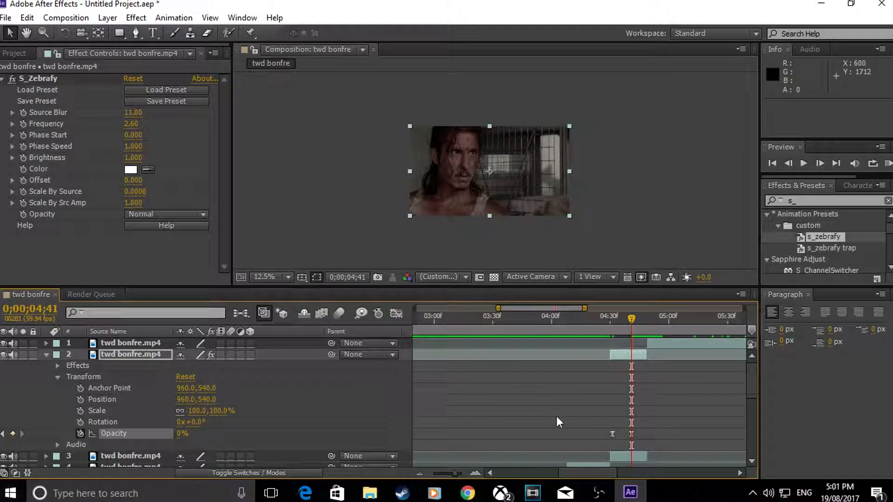
left_click(419, 473)
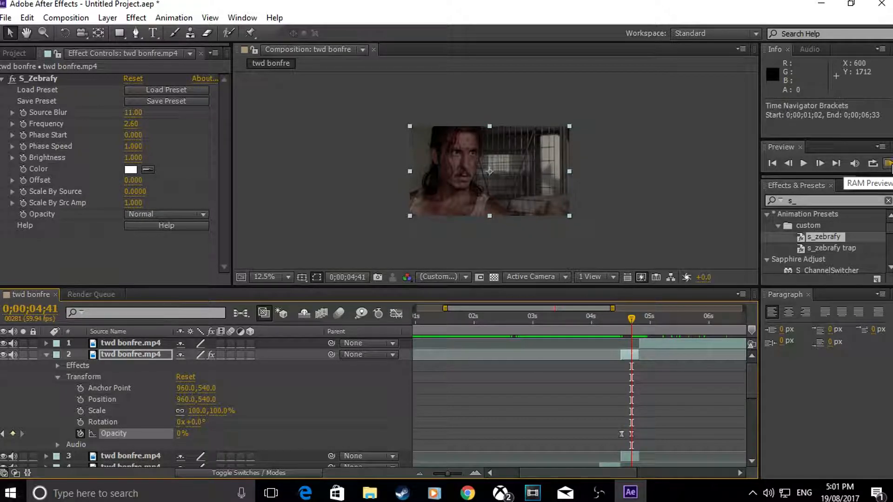
left_click(888, 164)
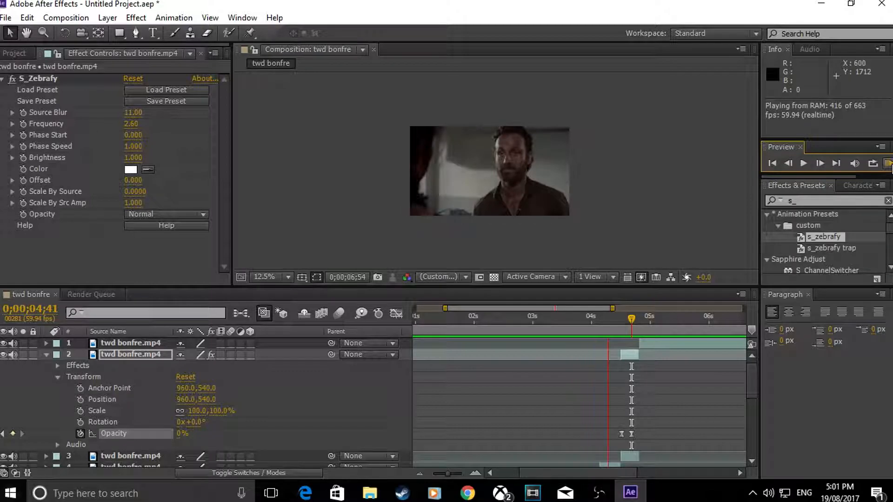
left_click(892, 165)
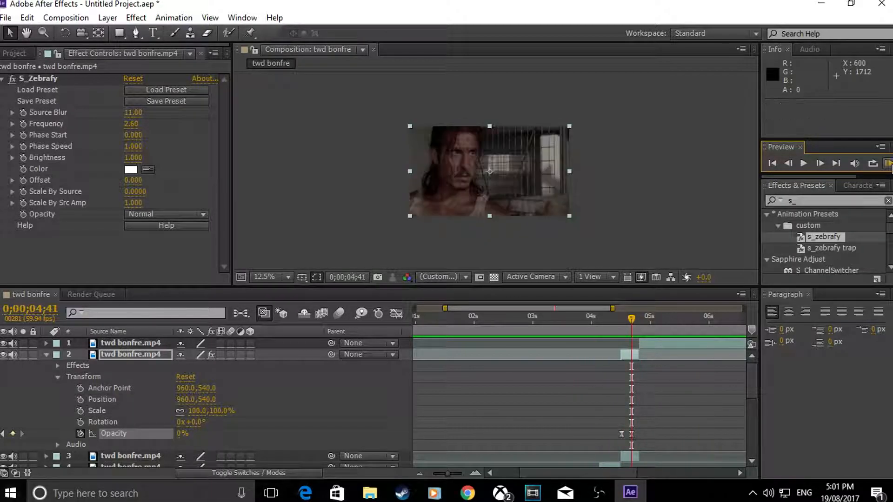
Step: Collapse layer 2's properties and mute its audio, and move the current time to 0;00;04;53
mouse_move(631, 317)
left_mouse_down()
mouse_move(613, 320)
mouse_move(624, 320)
left_mouse_up()
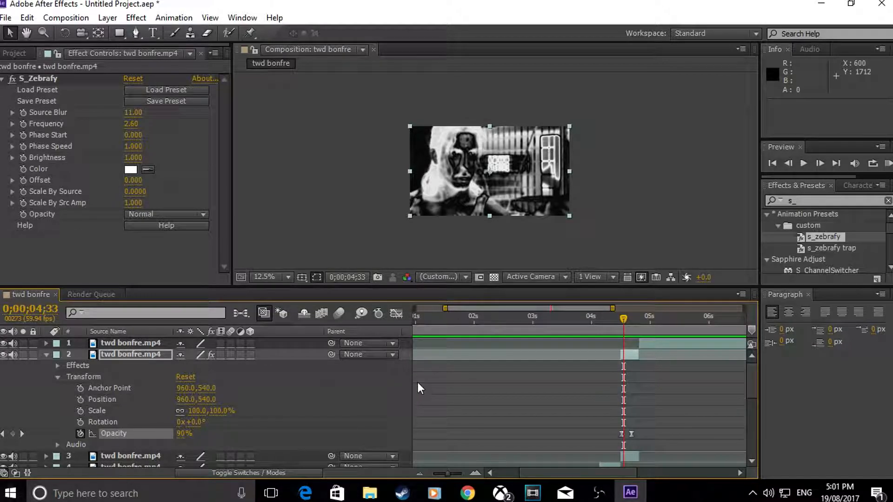
left_click(46, 355)
left_click(12, 354)
left_click_drag(621, 324, 640, 333)
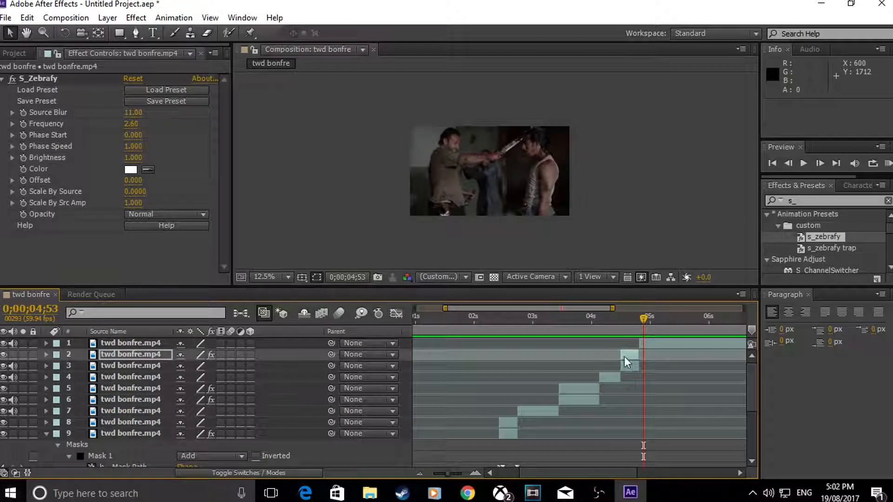
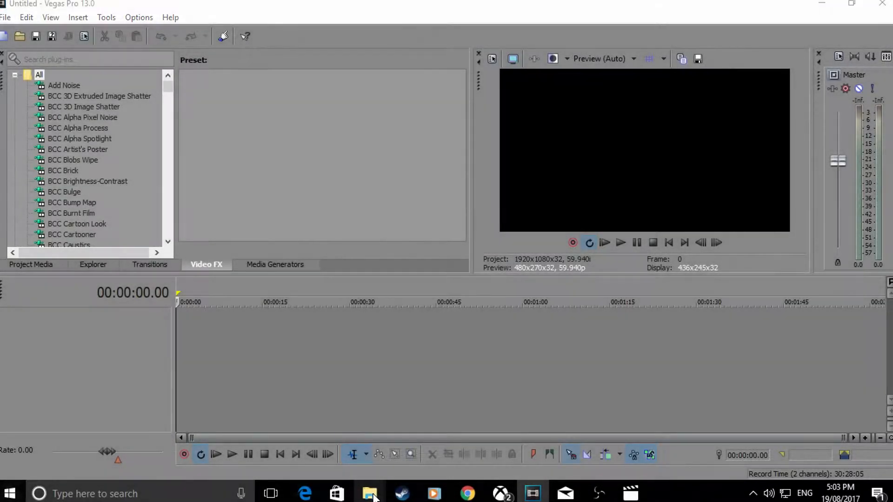
Step: Switch to Vegas Pro and add twd bonfre.mp4 from New folder to the start of the timeline
mouse_move(370, 493)
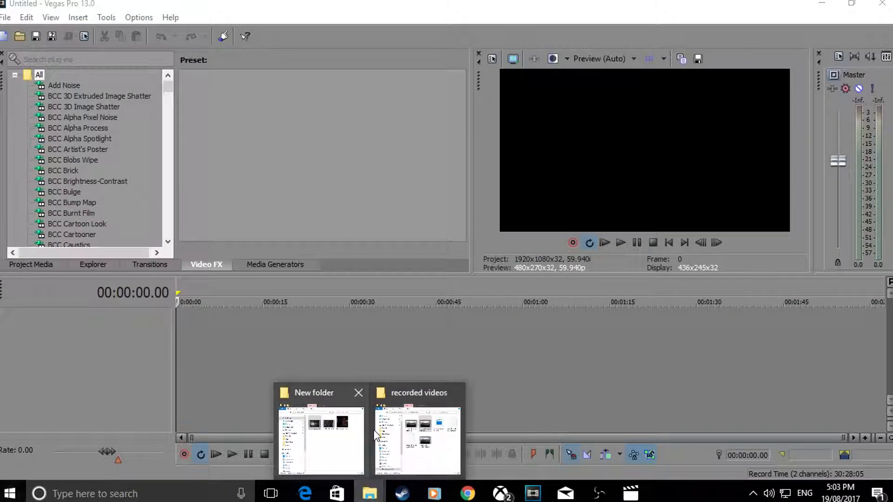
left_click(348, 435)
left_click(337, 169)
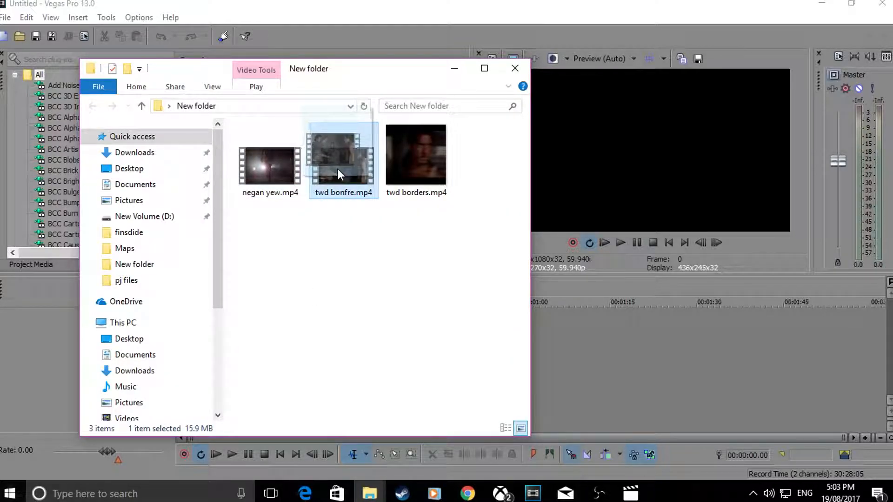
left_click_drag(342, 170, 261, 324)
left_click(455, 69)
scroll(210, 319, "up", 4)
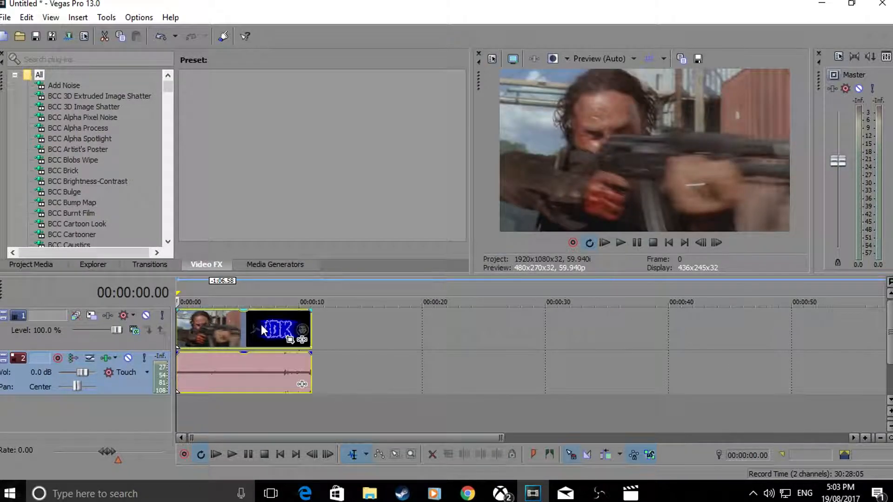
Step: Look through the twd bonfre clip on the timeline for a shot that suits the effect
left_click(194, 325)
left_click_drag(194, 325, 223, 329)
key("ctrl+Home")
key("ctrl+End")
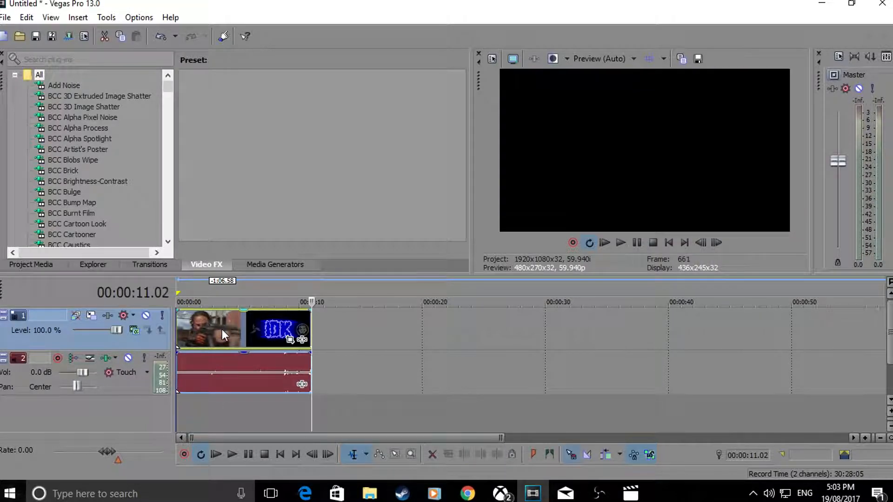
left_click(228, 328)
key("Left")
key("Left")
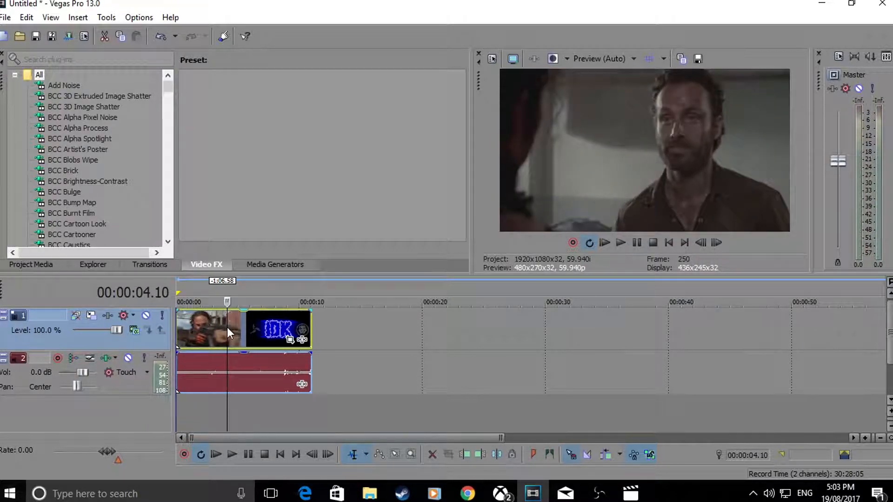
key("Right")
key("Right")
key("Right")
key("Right")
key("Right")
key("Right")
scroll(233, 330, "up", 1)
key("Right")
scroll(233, 331, "up", 1)
key("Right")
key("Right")
key("Right")
key("Right")
key("Right")
key("Right")
key("Right")
key("Right")
key("Right")
key("Right")
key("Right")
key("Right")
key("Right")
key("Right")
key("Right")
key("Right")
key("Right")
key("Right")
key("Right")
key("Right")
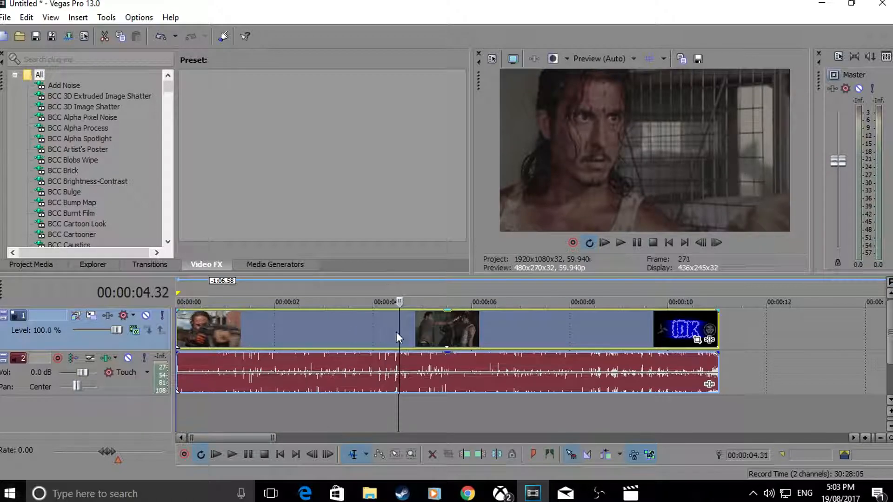
key("Right")
key("Right")
key("Right")
key("Right")
key("Right")
key("Right")
key("Right")
key("Right")
key("Right")
key("Right")
key("Right")
key("Right")
key("Right")
key("Right")
key("Right")
key("Right")
key("Right")
key("Right")
key("Right")
key("Right")
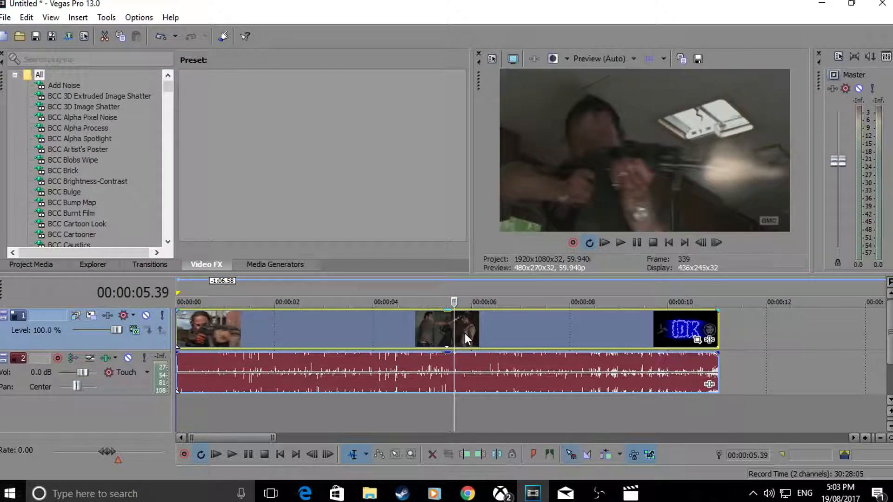
Step: Isolate a short section of the laughing man's shot, starting at 00:00:03.28, by splitting the video event at both ends
left_click(372, 332)
left_click(359, 328)
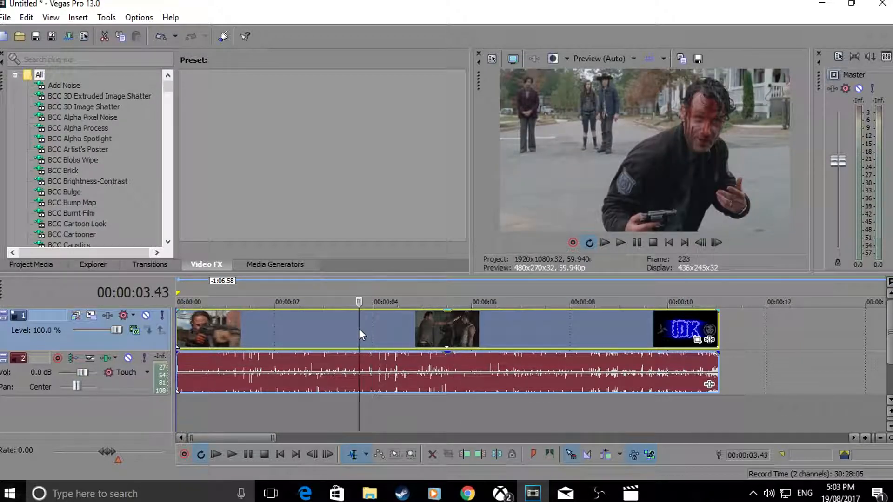
key("Left")
key("Left")
key("Left")
key("Left")
key("Left")
key("Left")
key("Left")
key("Left")
key("Left")
key("Left")
key("Left")
key("Left")
key("Left")
key("Left")
key("Left")
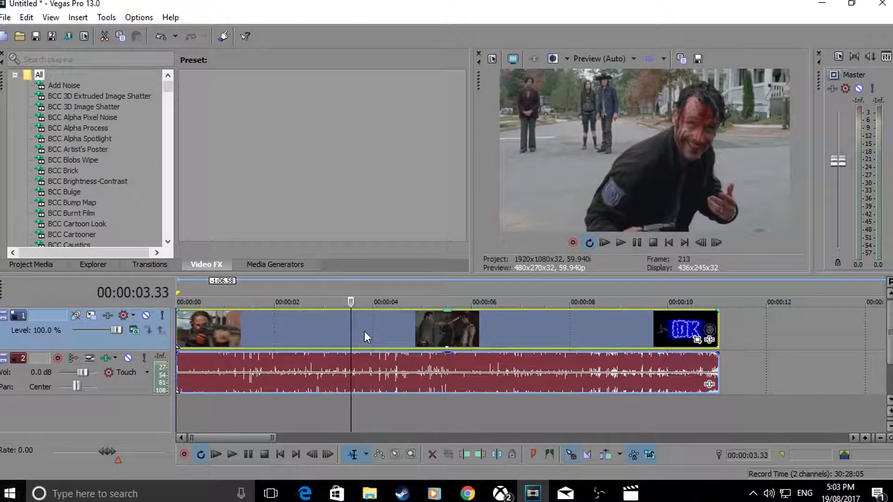
key("s")
left_click(364, 331)
key("s")
left_click(354, 325)
scroll(366, 324, "up", 3)
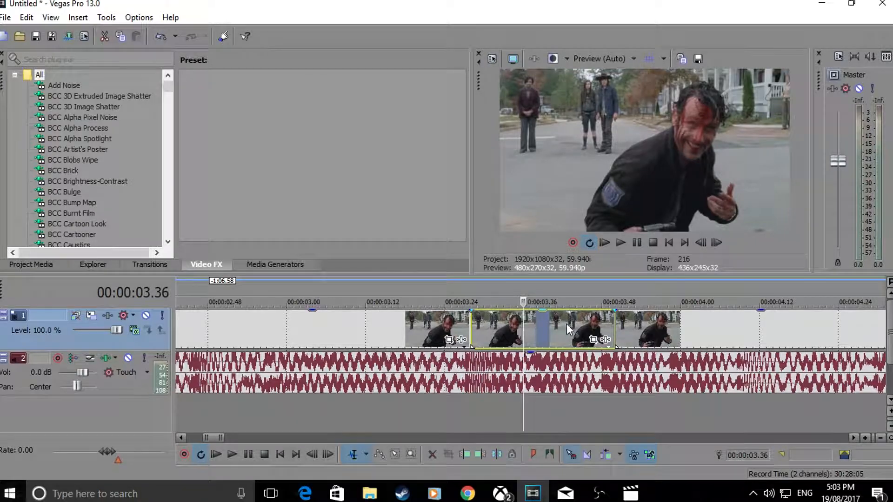
Step: Apply the S_Zebrafy effect with the goof preset to the isolated video section
left_click(120, 191)
left_click(70, 185)
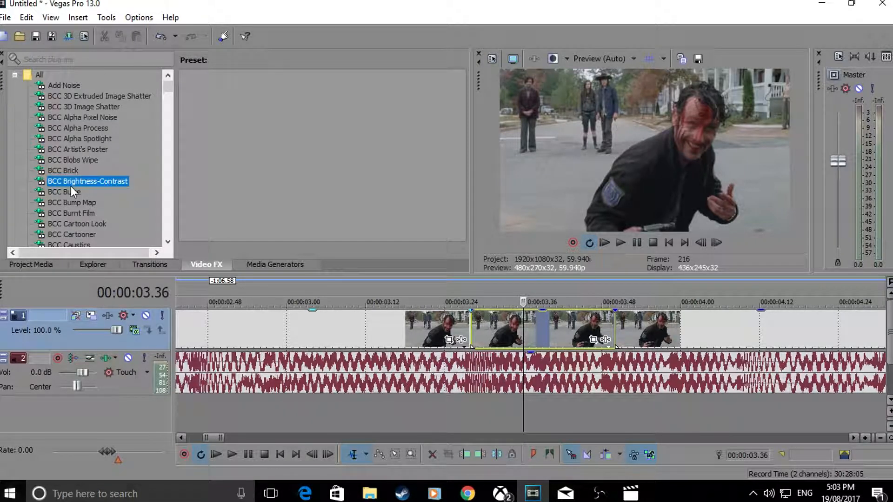
key("s")
type("_ze")
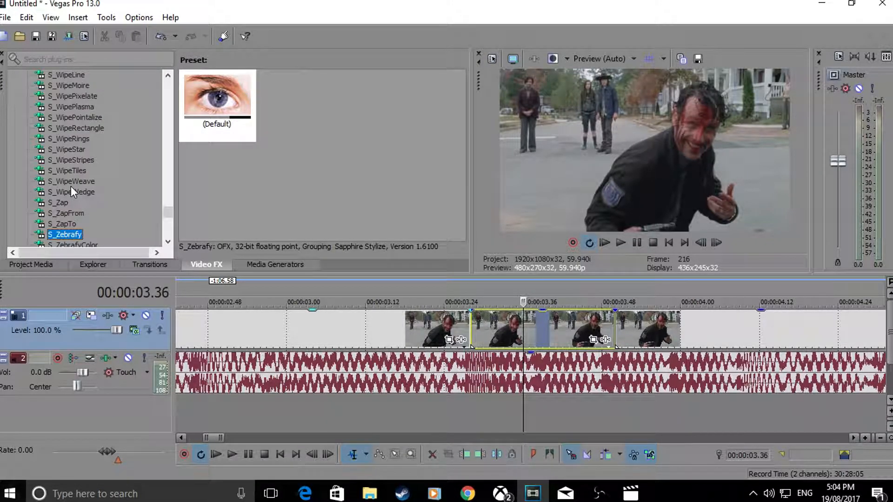
left_click_drag(282, 88, 512, 328)
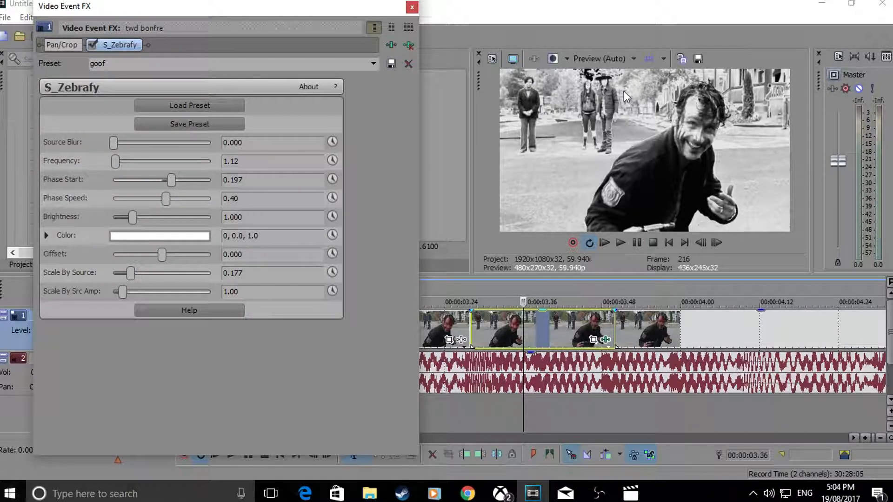
Step: Set S_Zebrafy's Source Blur to 0.010 and Phase Speed to 5.00, and play back the effect
left_click_drag(113, 146, 115, 147)
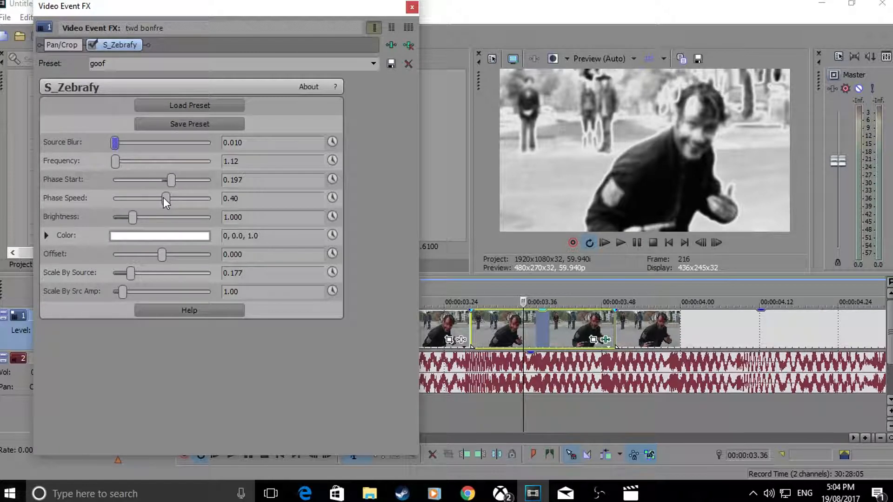
left_click_drag(163, 197, 445, 216)
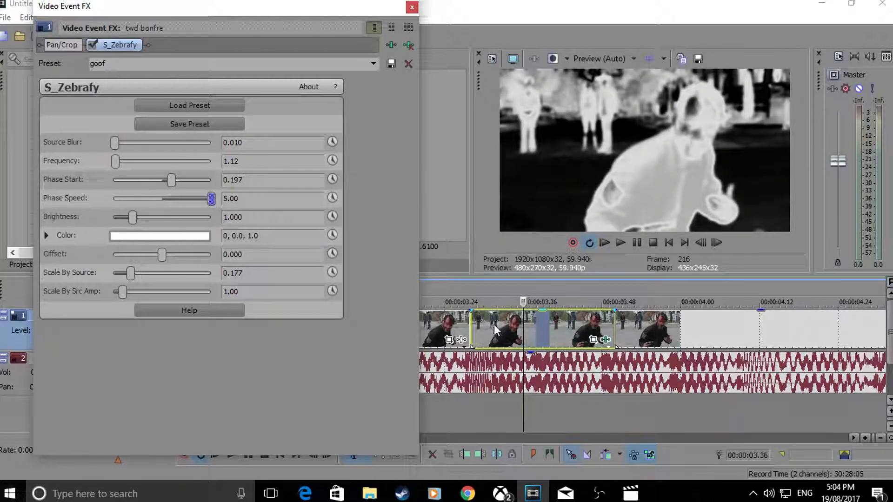
left_click(454, 328)
key("space")
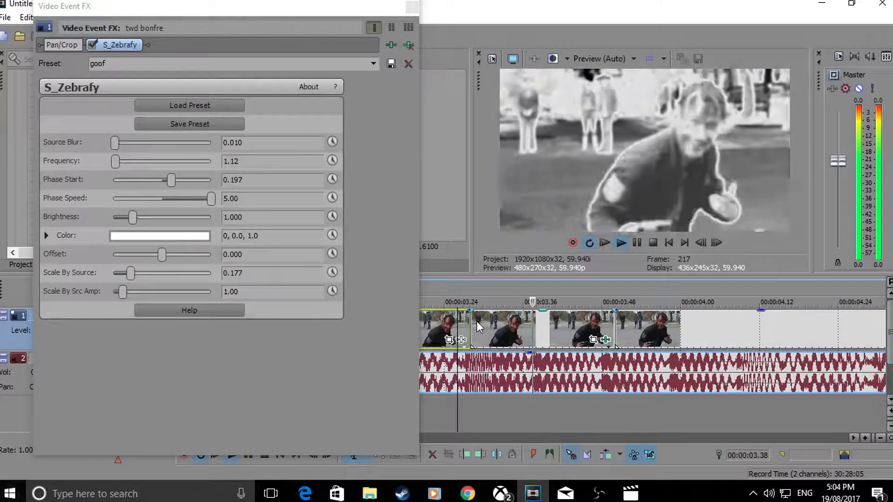
key("space")
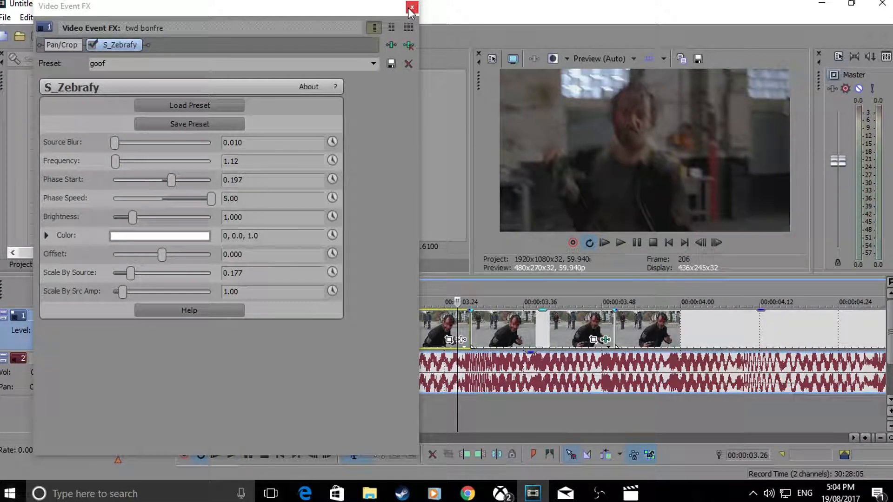
Step: Examine the mask settings in the zebrafied section's Event Pan/Crop at its first frame, and close the effect window
left_click(512, 343)
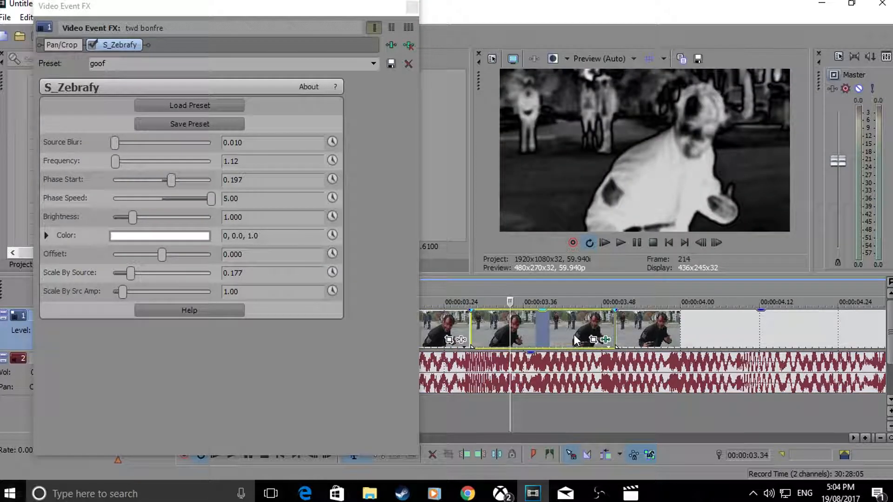
left_click(594, 340)
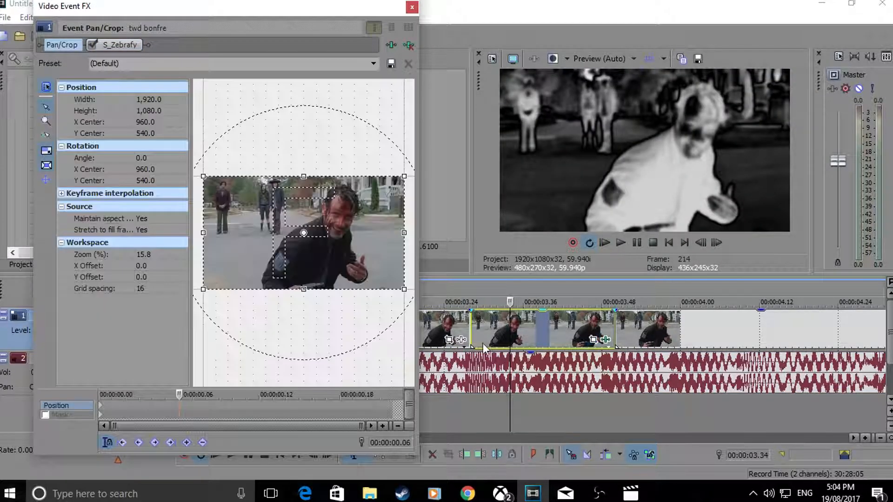
left_click(101, 413)
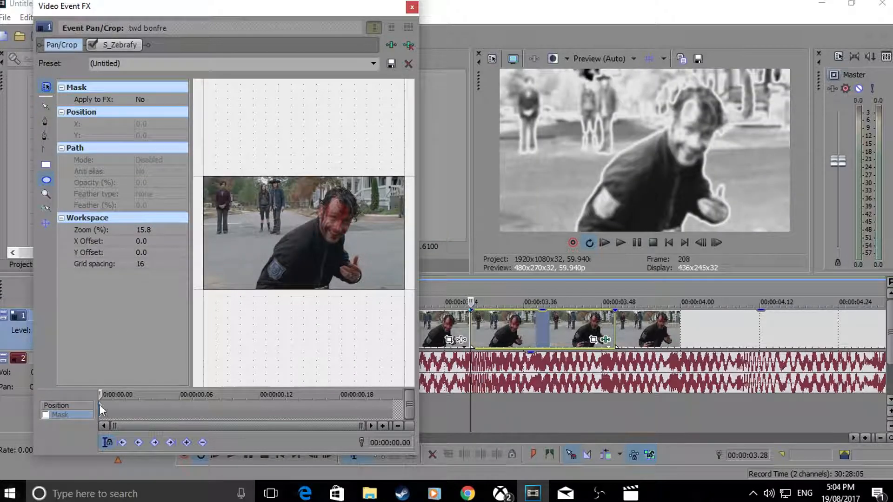
left_click(412, 7)
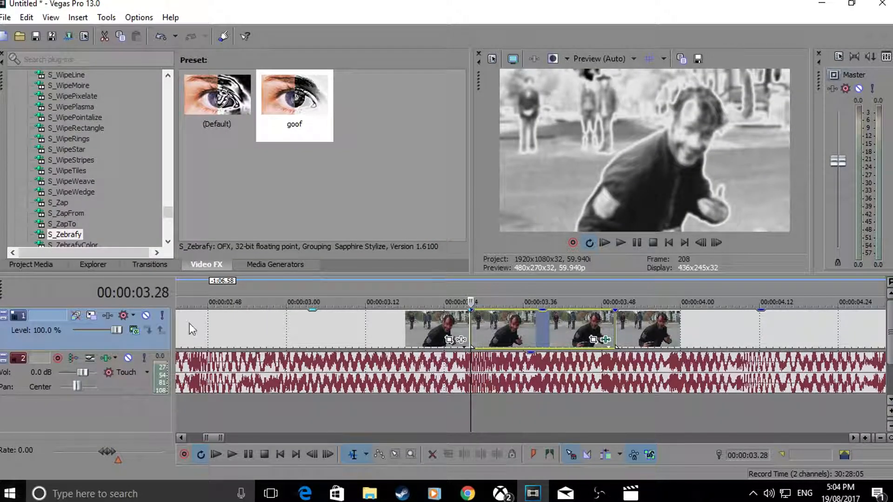
Step: Show the media generators and insert a new video track above the clip's track
left_click(272, 262)
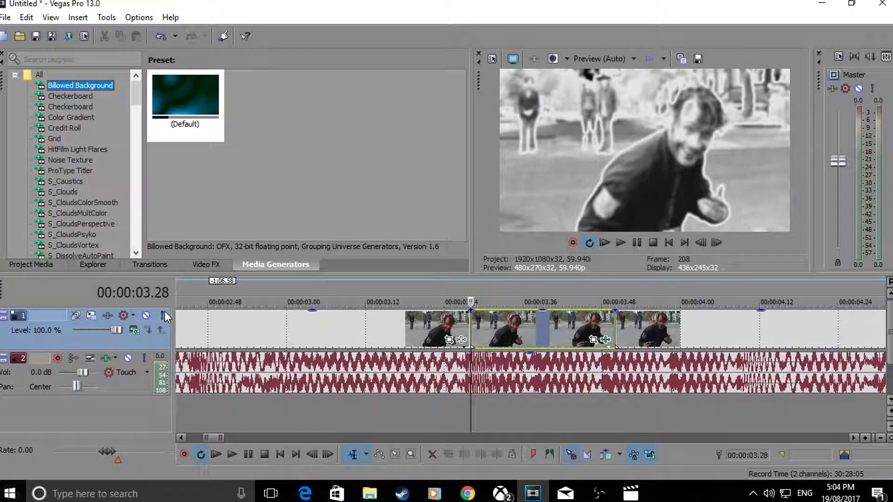
right_click(120, 339)
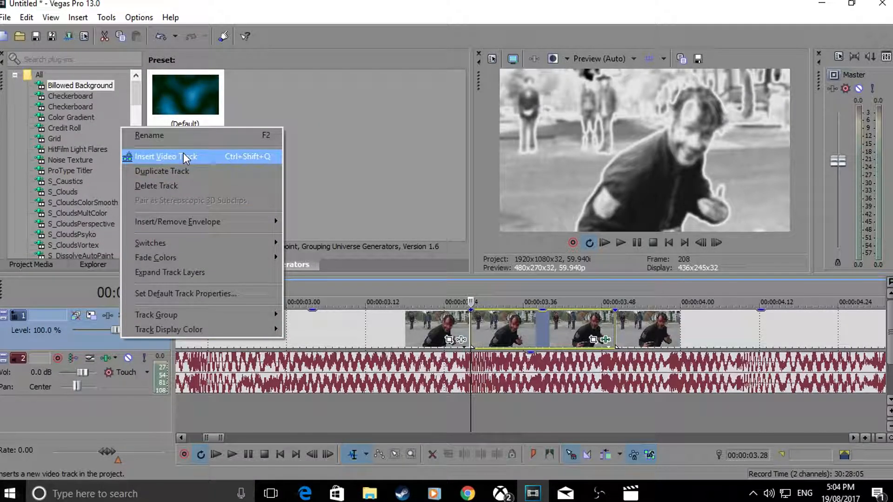
right_click(79, 344)
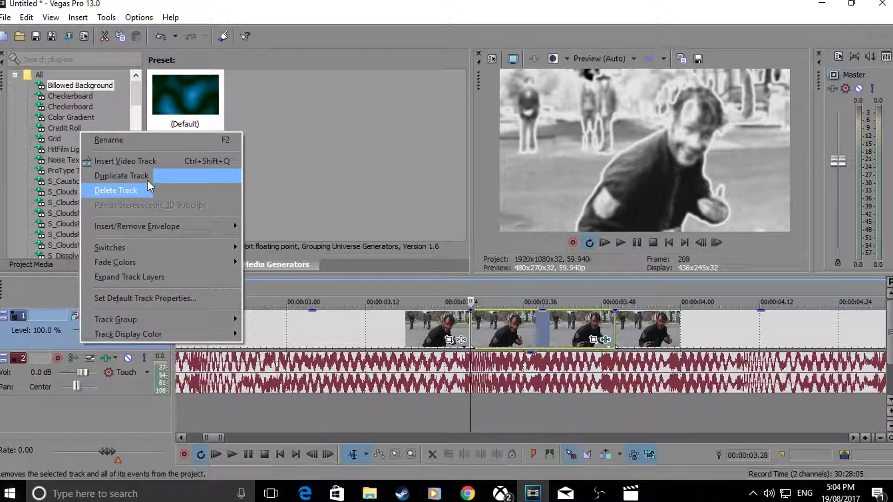
left_click(149, 162)
Step: Place a Black Solid Color on the new track at 00:00:03.28, above the start of the zebrafied section
left_click_drag(135, 96, 133, 253)
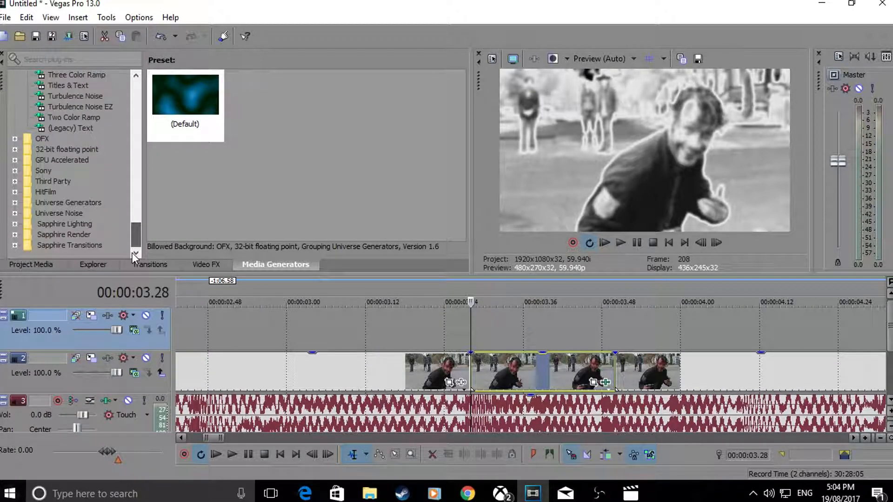
left_click(83, 86)
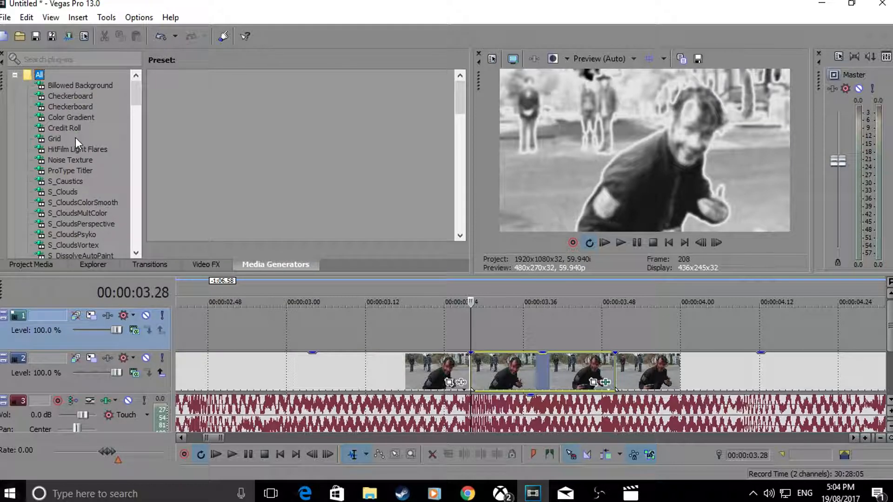
left_click(70, 160)
type("so")
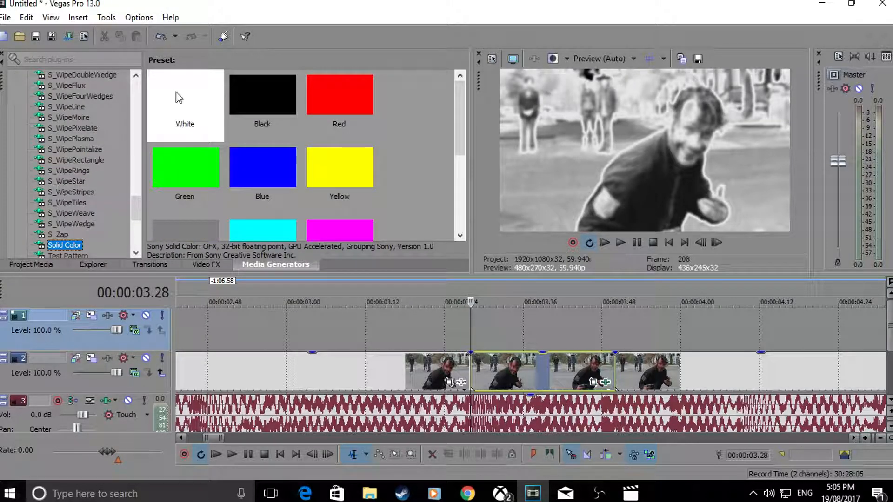
left_click_drag(246, 95, 472, 334)
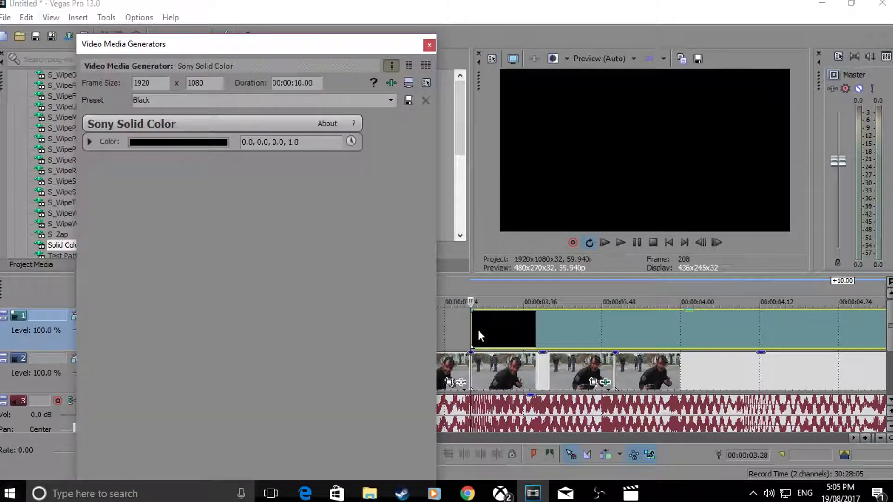
Step: Shorten the black solid to three frames by splitting it at 00:00:03.31 and deleting the remainder
key("Right")
key("Right")
key("Right")
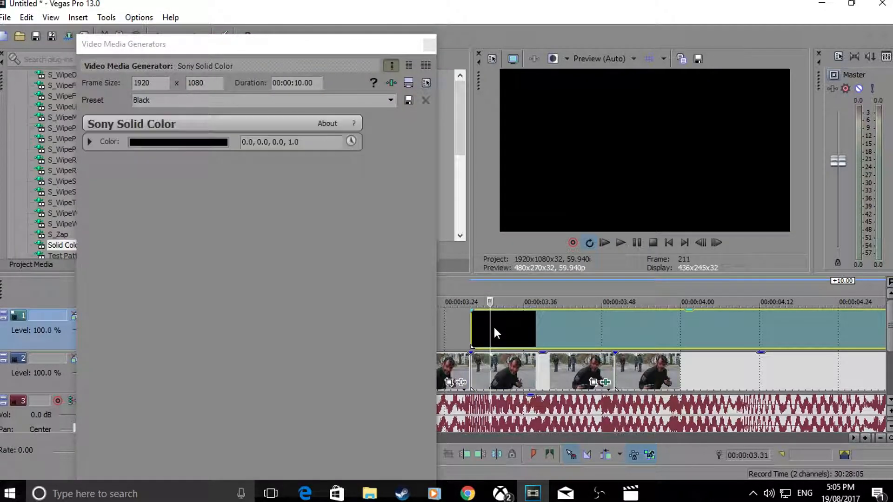
key("s")
left_click(516, 327)
key("Delete")
Step: Give the black solid a fade-out spanning its full length, and close the generator settings
left_click_drag(490, 312, 467, 316)
left_click(428, 45)
left_click(477, 324)
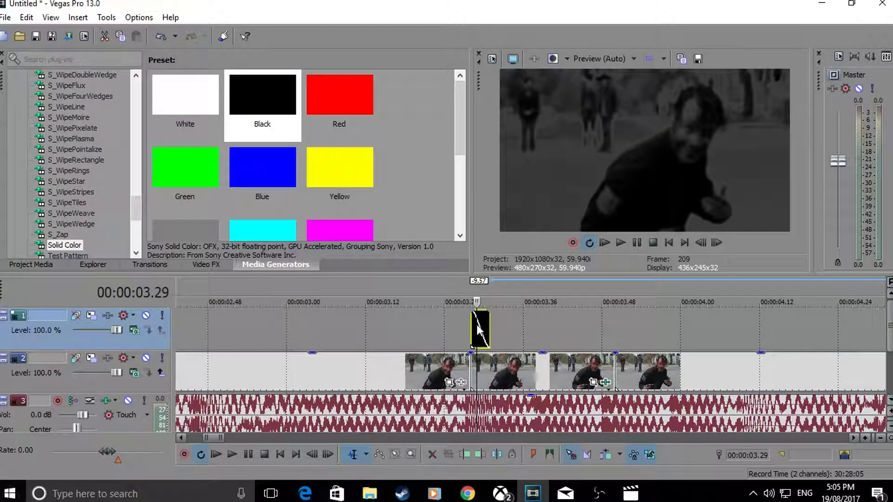
Step: Paste two copies of the faded black solid back to back from 00:00:03.31, creating new copies of the source media
key("ctrl+c")
left_click(491, 328)
key("ctrl+v")
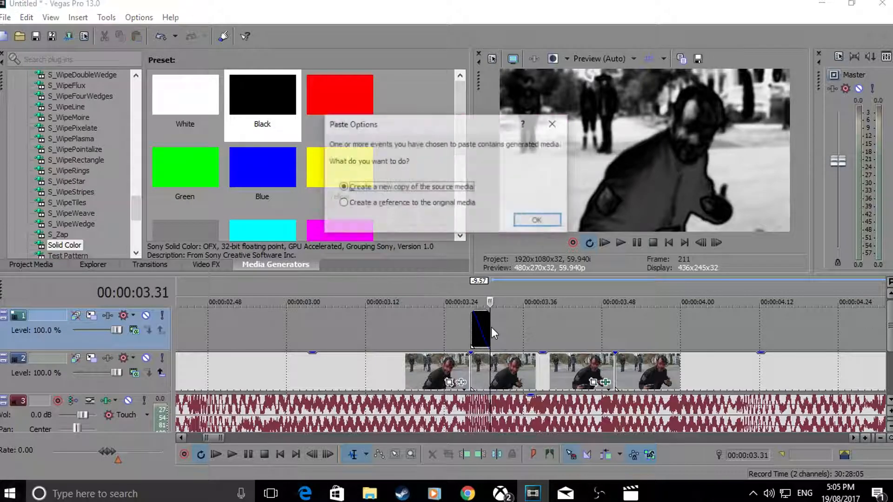
key("Return")
key("ctrl+v")
Step: Play back the zebrafied section with the three black flashes from just before it starts
left_click(459, 321)
key("space")
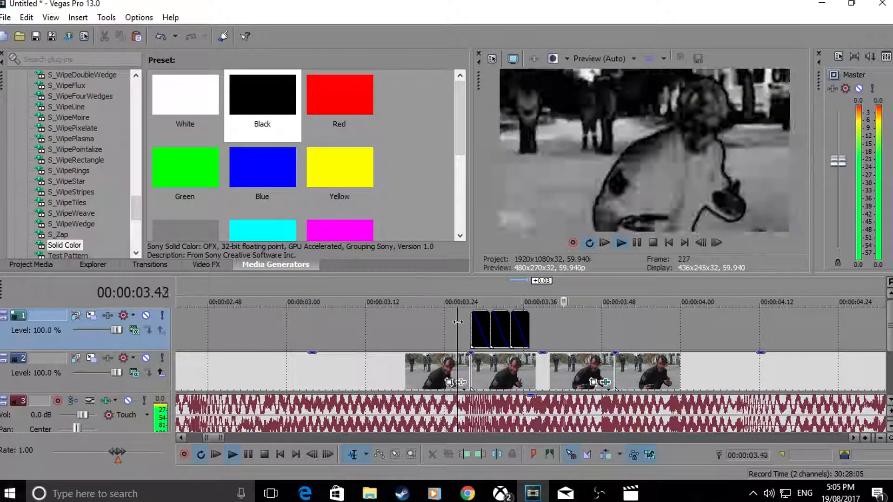
key("space")
key("space")
key("space")
Step: Delete the three black solids from the upper video track
left_click(520, 330)
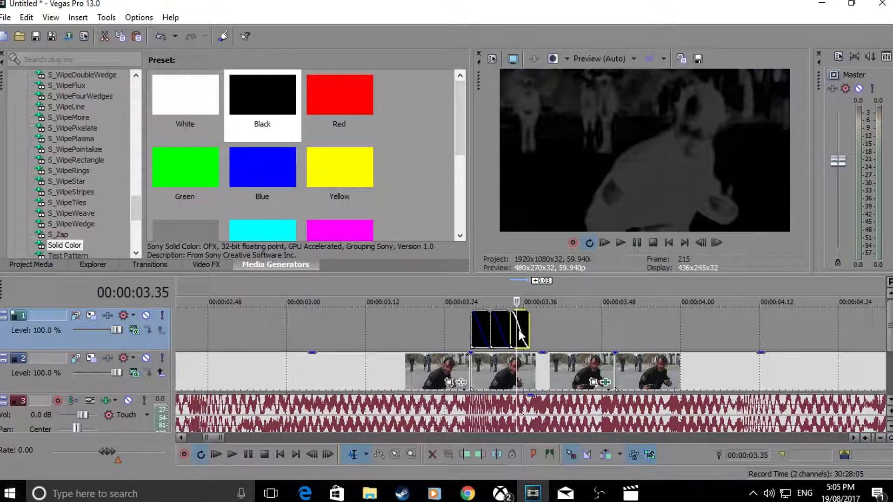
key("Delete")
left_click(488, 337)
key("Delete")
left_click(497, 335)
key("Delete")
Step: Clear the timeline by deleting the three pieces of the split video and the clip's audio
scroll(510, 358, "down", 2)
scroll(512, 359, "down", 2)
left_click(473, 373)
key("Delete")
left_click(528, 361)
key("Delete")
left_click(604, 360)
scroll(604, 361, "down", 4)
key("Delete")
left_click(390, 414)
key("Delete")
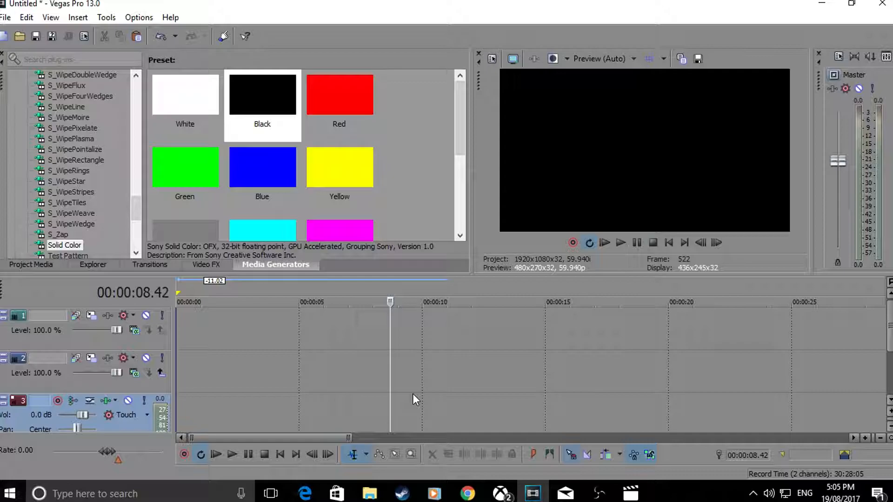